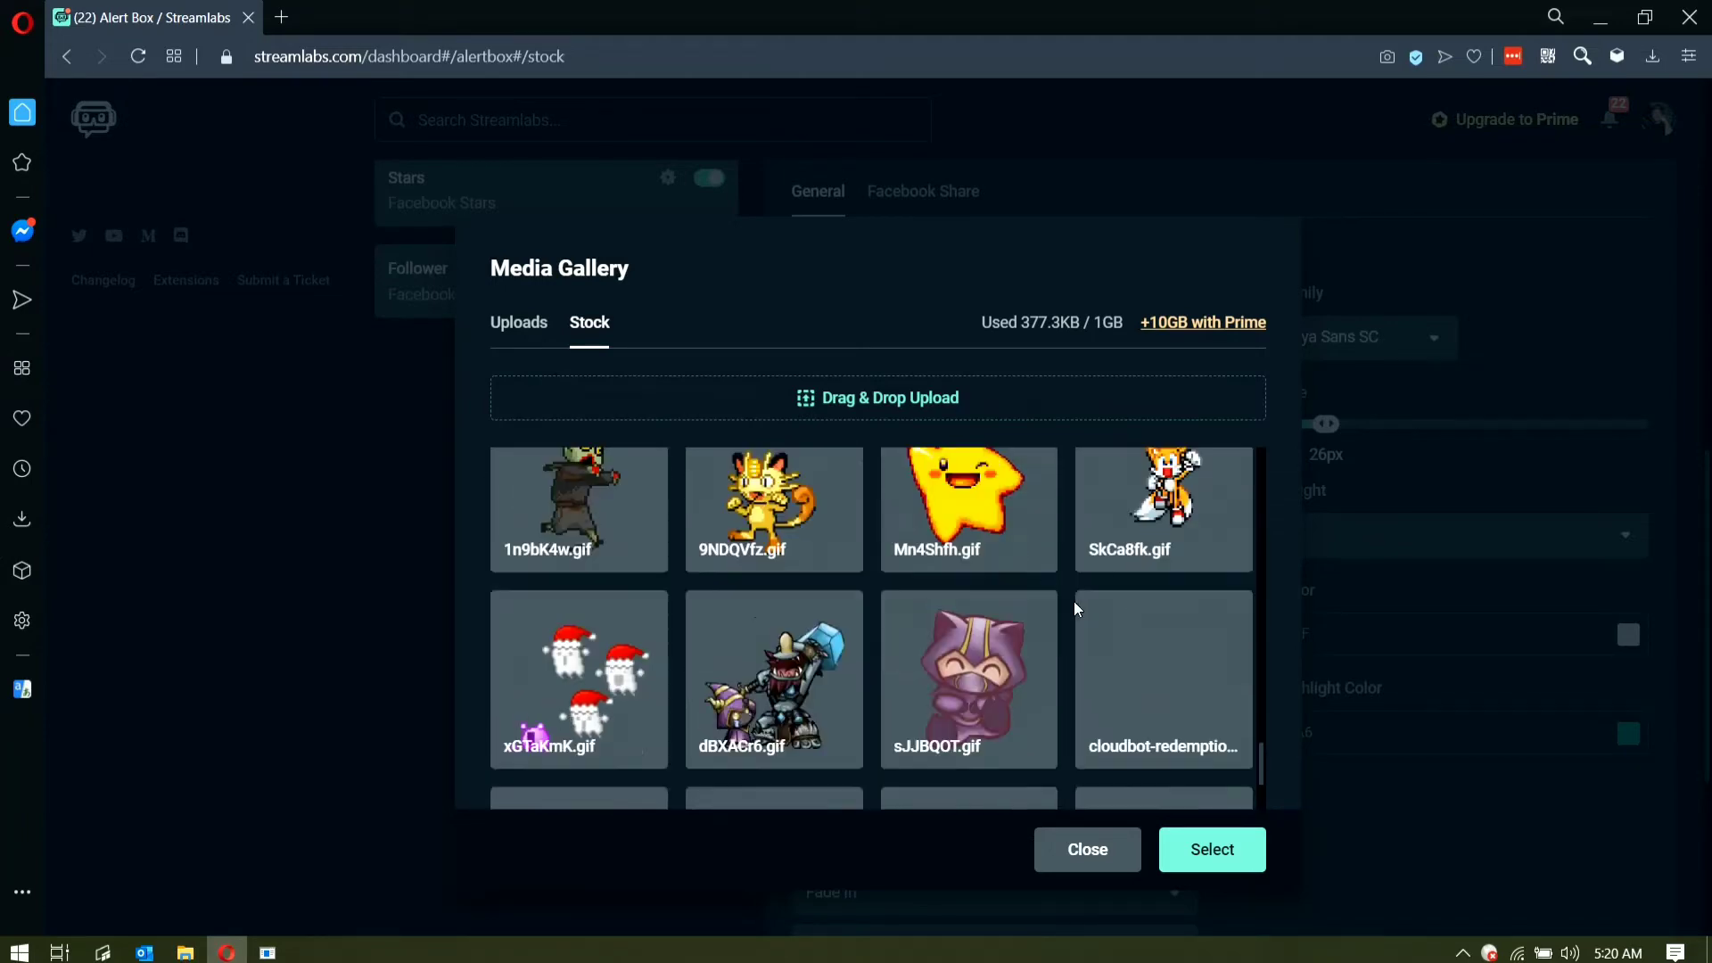
# Step: Dismiss the Media Gallery without picking an image, keeping Share.gif and level-up.ogg on the Share alert
pyautogui.click(1096, 872)
pyautogui.moveTo(1184, 440)
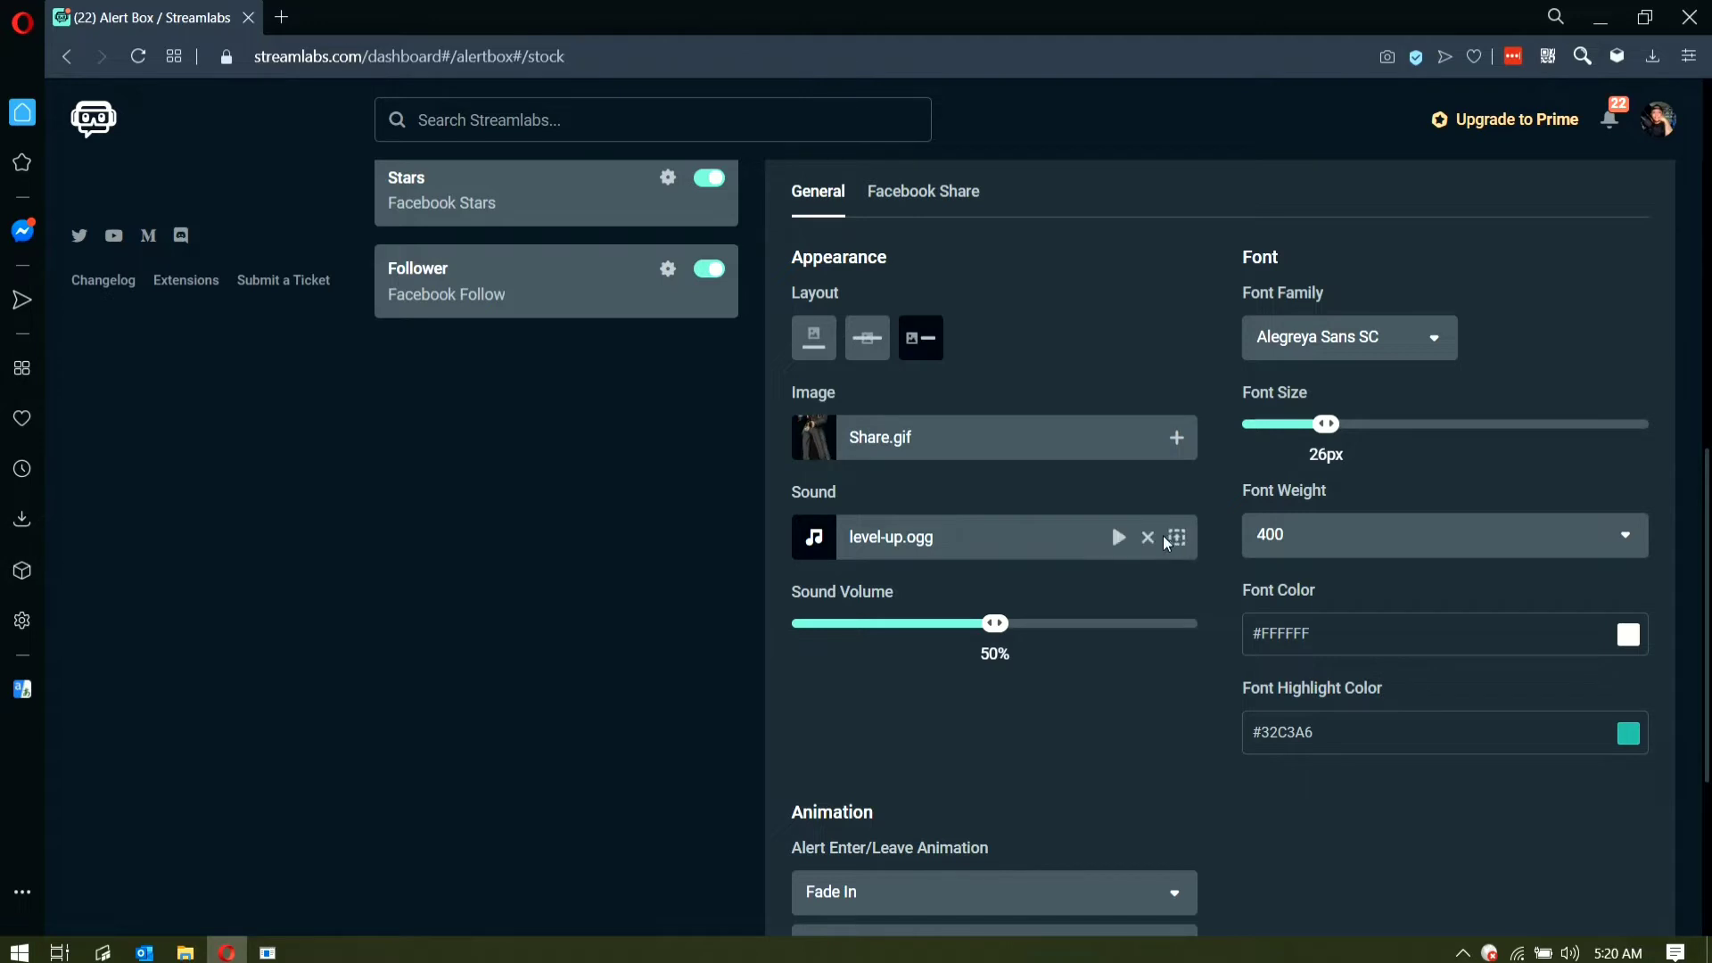
pyautogui.click(1172, 538)
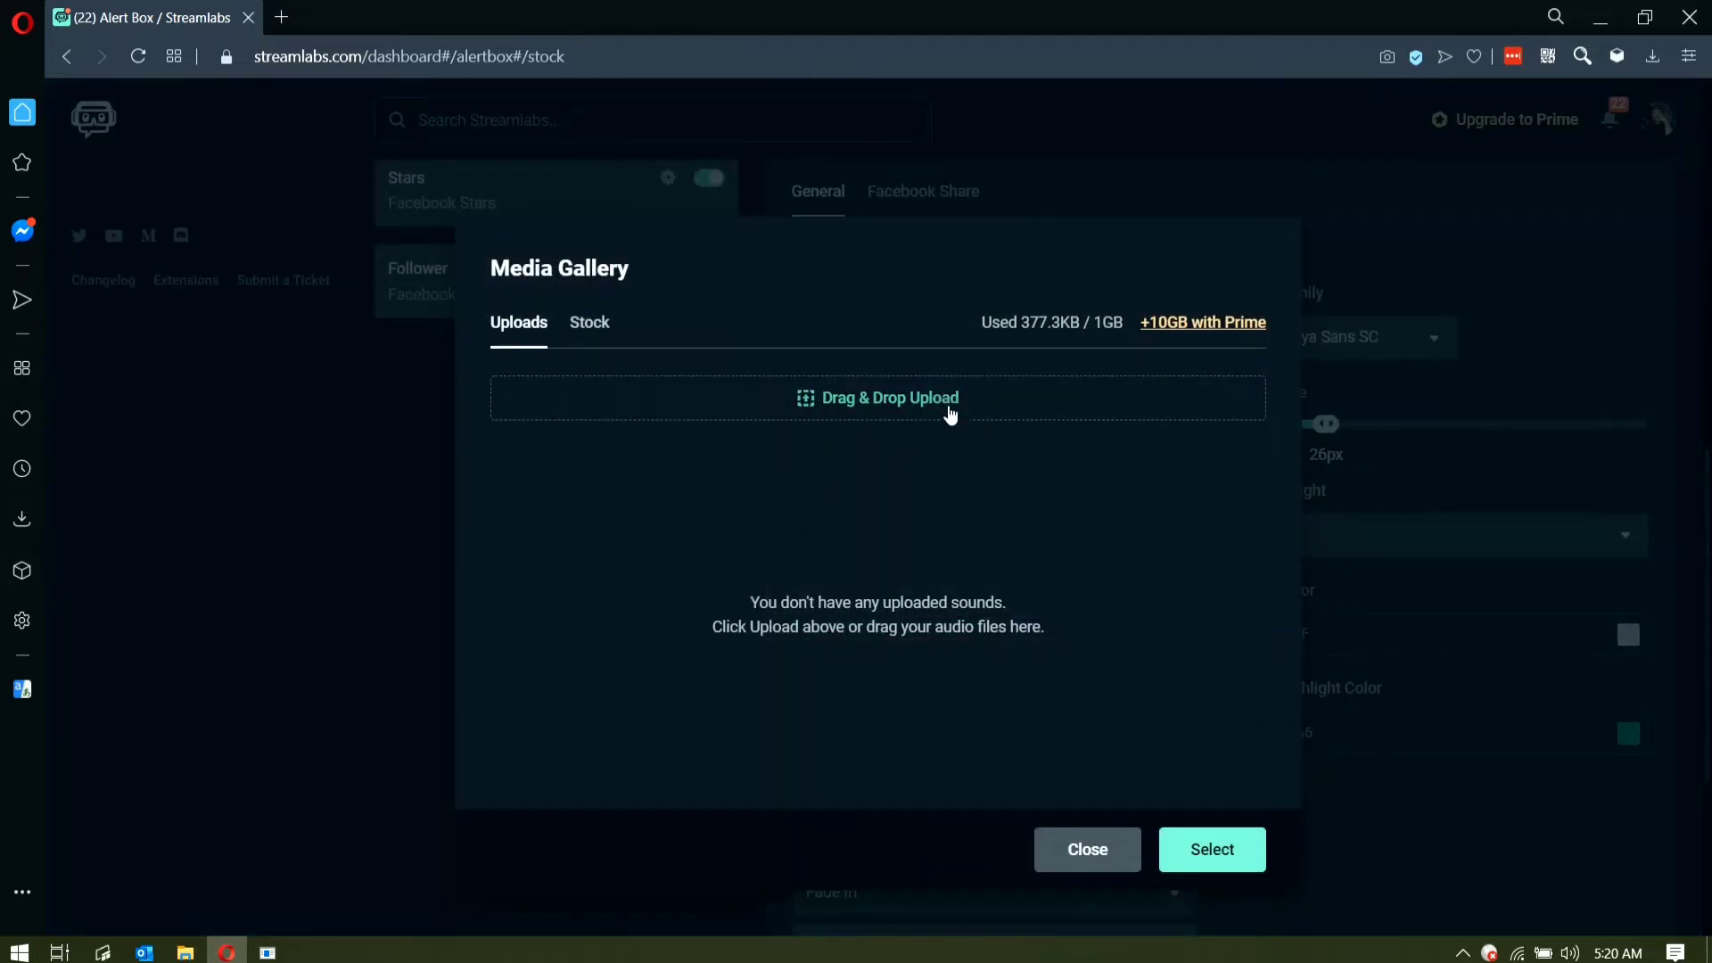
pyautogui.click(589, 325)
pyautogui.scroll(-10, 1038, 566)
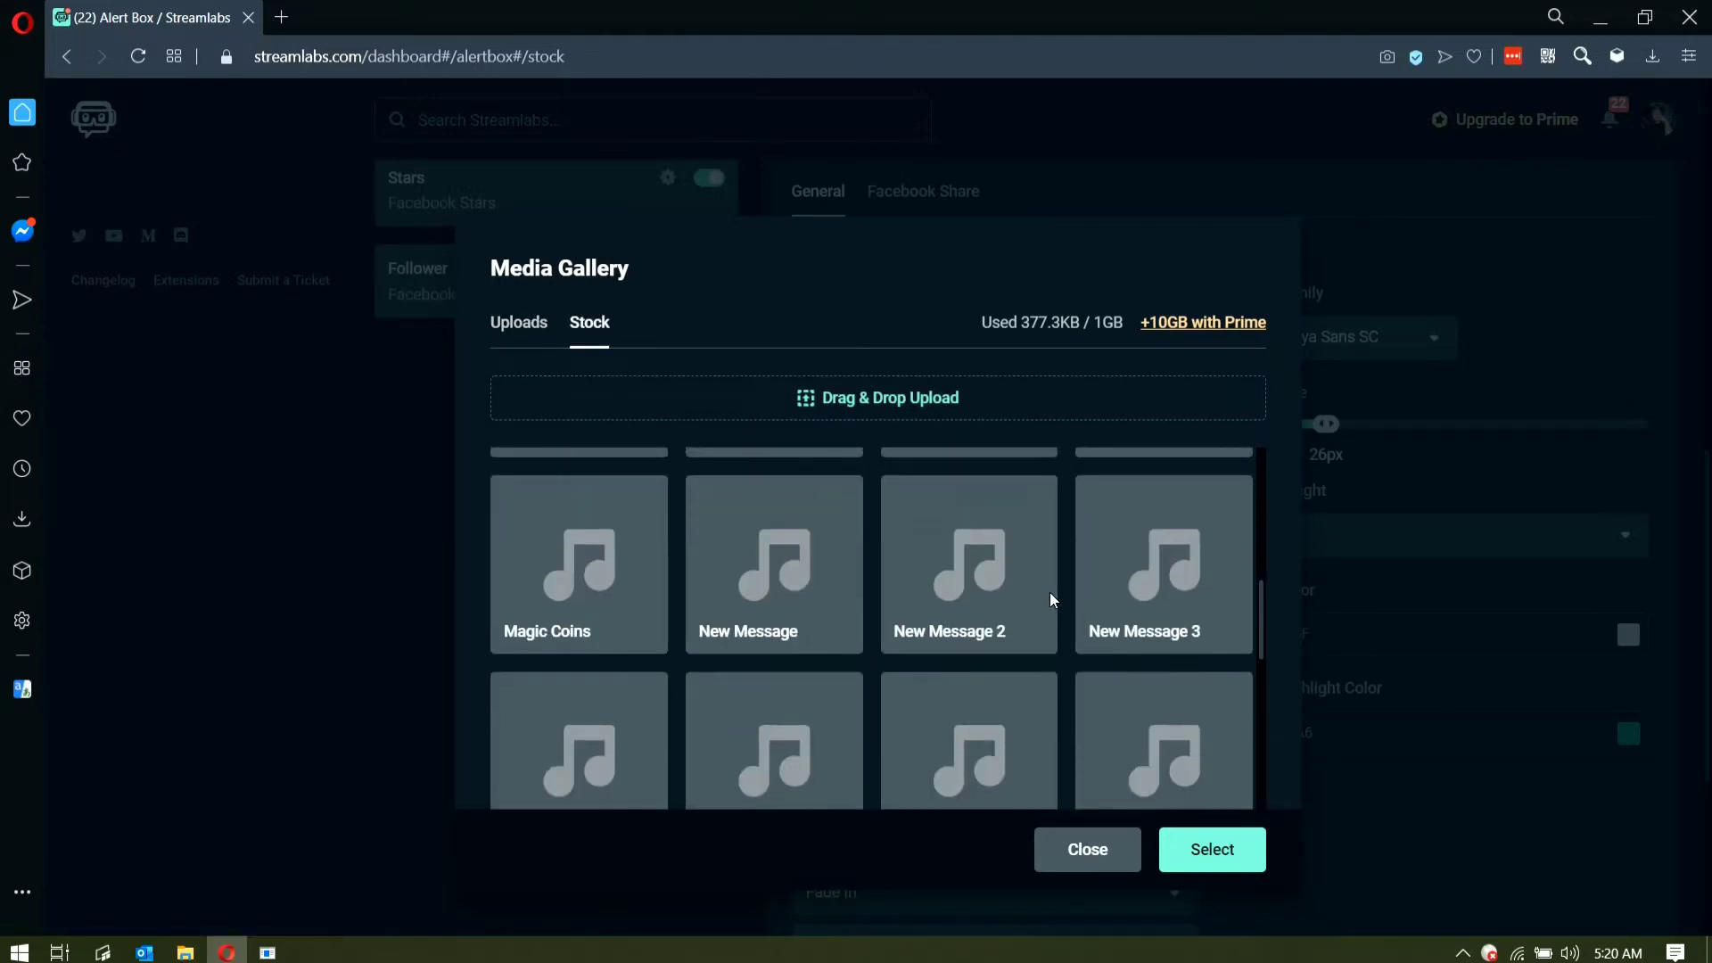
pyautogui.click(1074, 849)
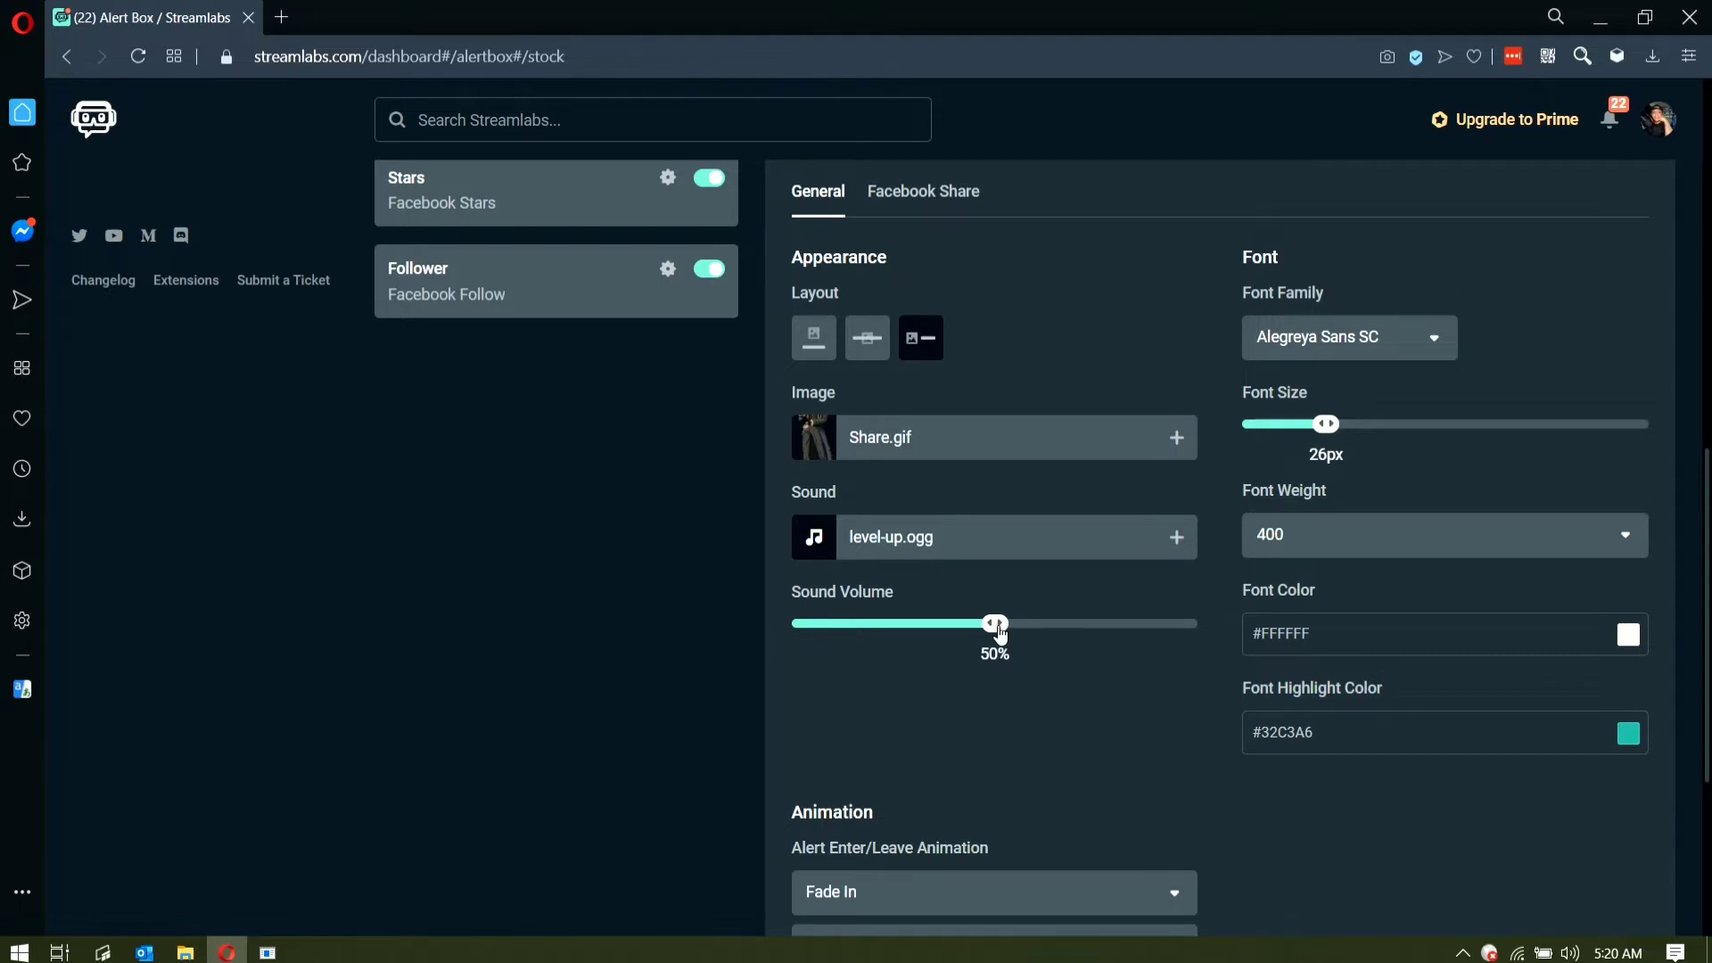
pyautogui.scroll(-2, 1096, 700)
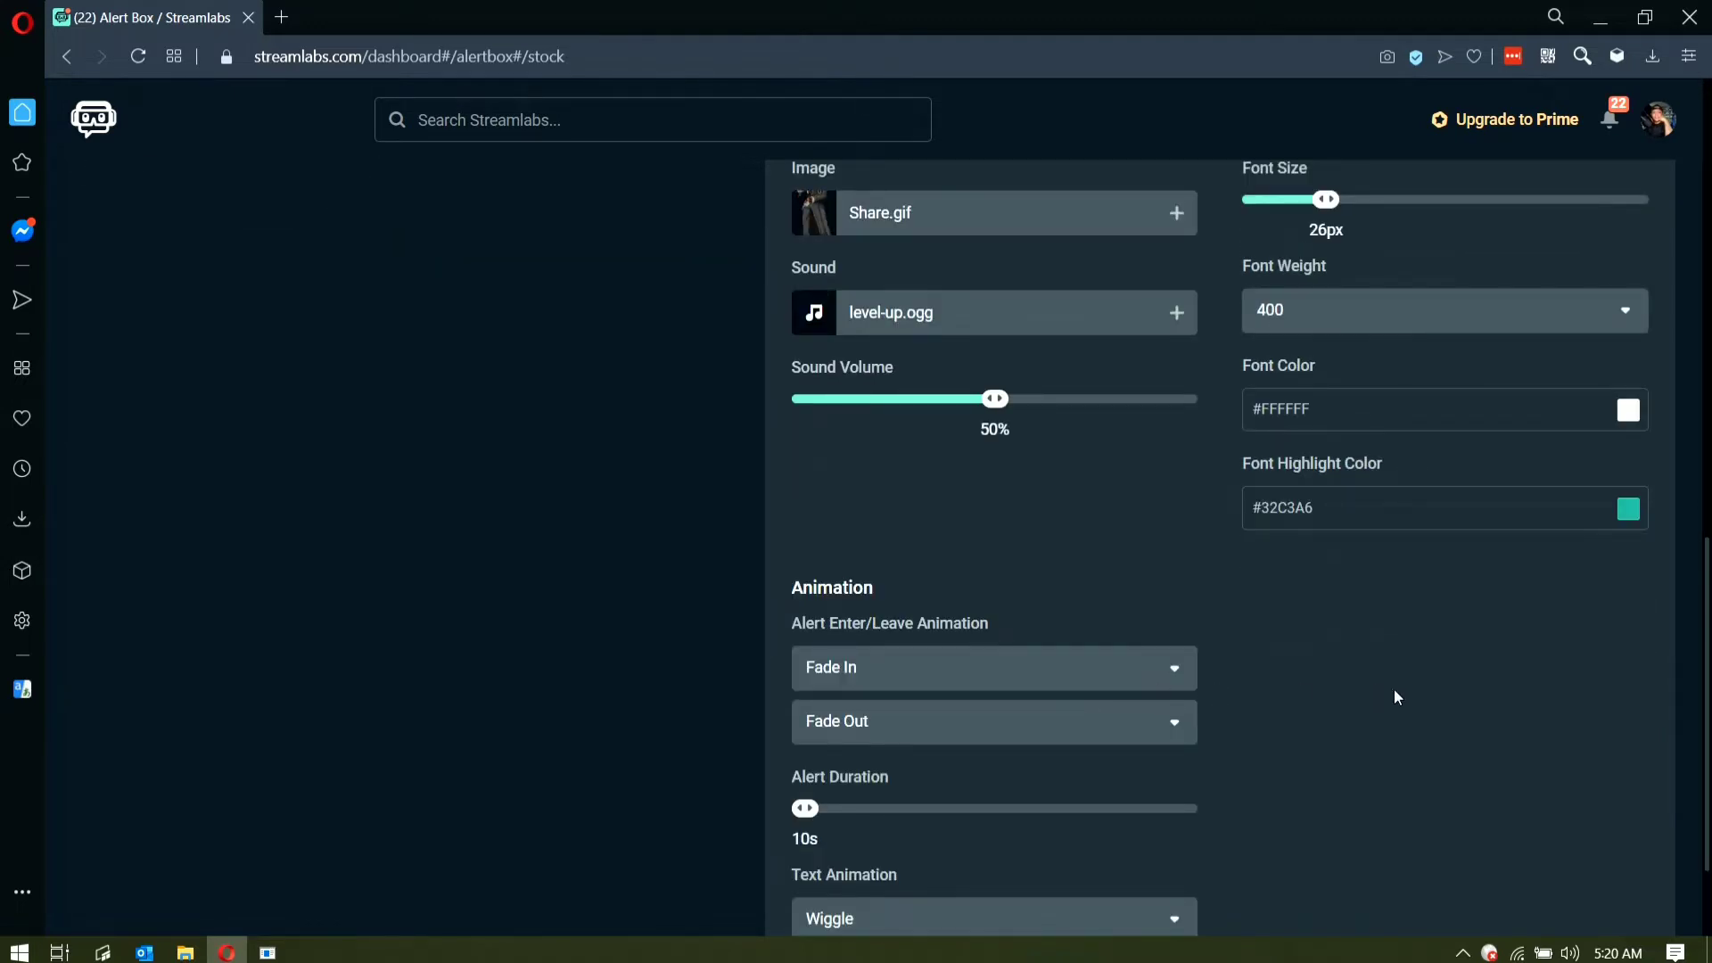
pyautogui.scroll(-2, 1394, 696)
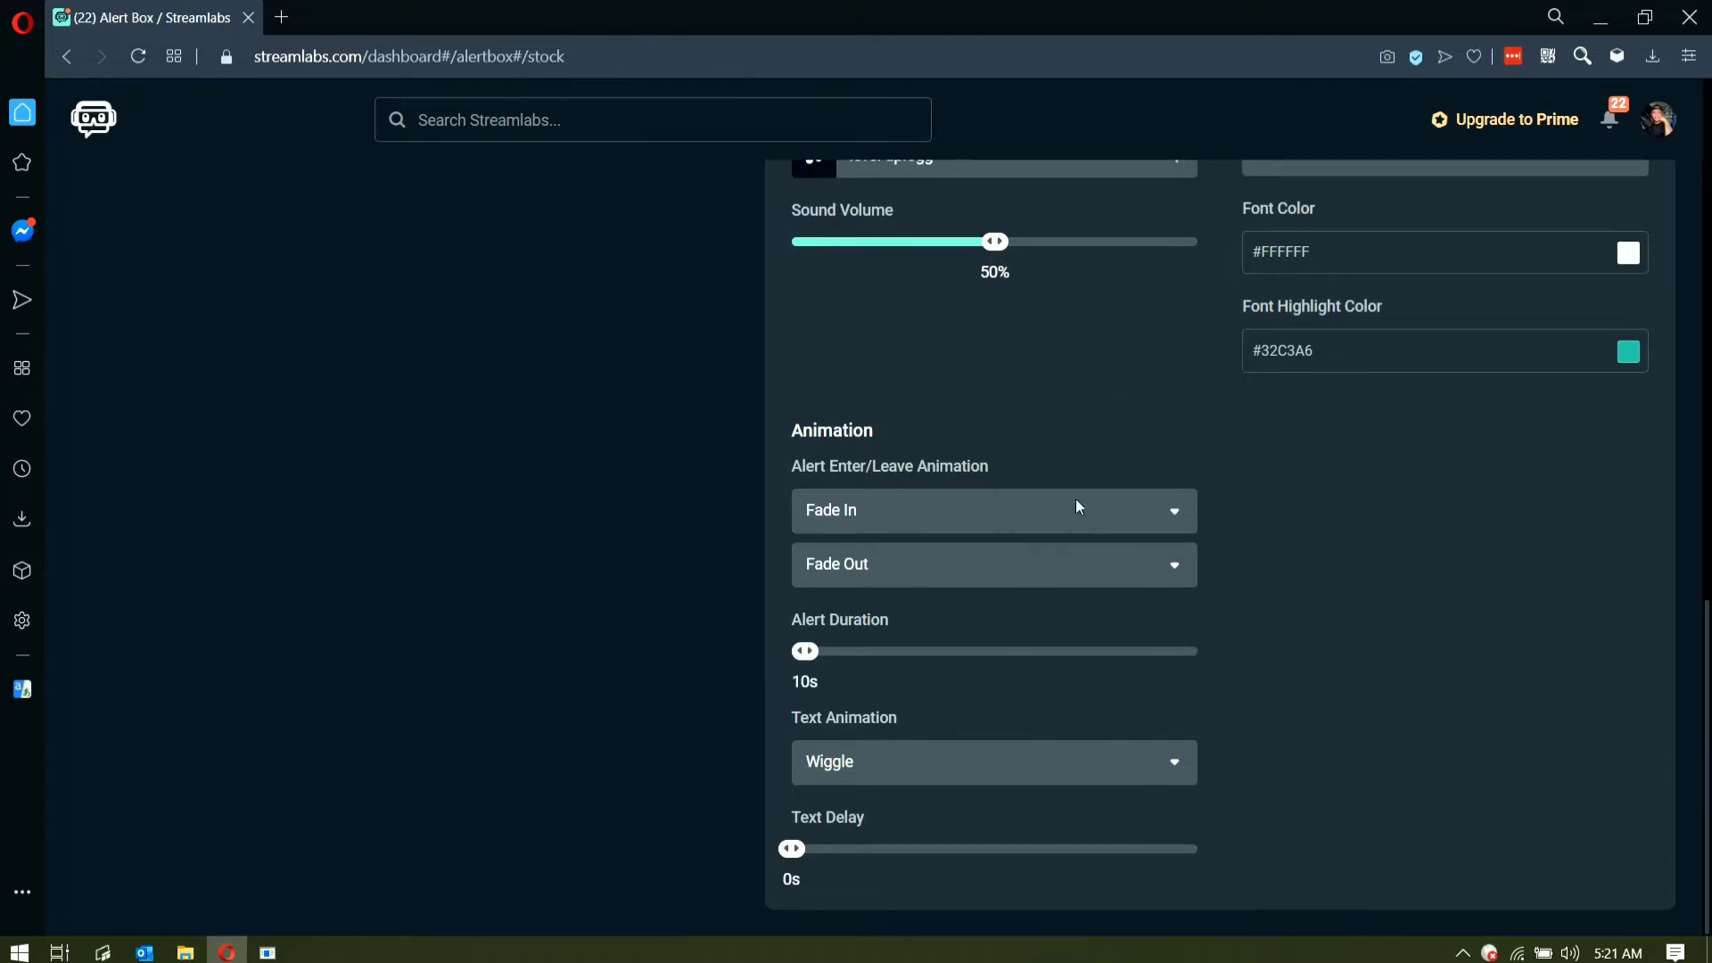
pyautogui.scroll(7, 1534, 832)
pyautogui.scroll(-1, 1525, 758)
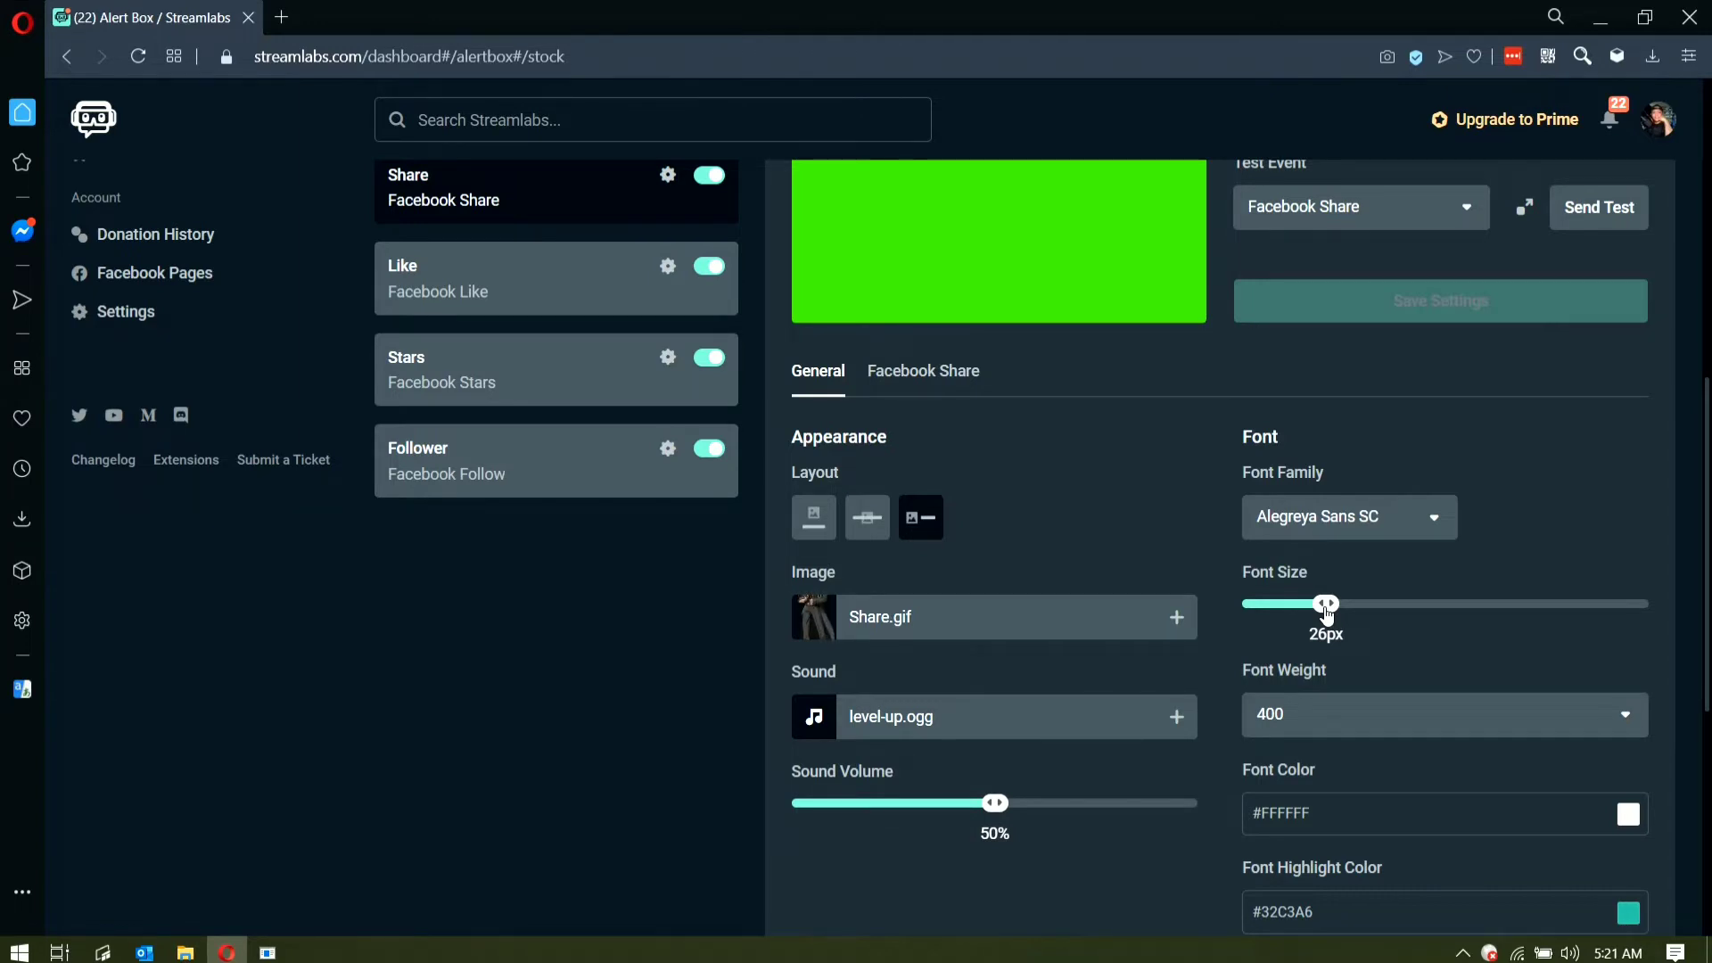
# Step: Try larger and smaller Share alert font sizes, finally leaving it at 26px
pyautogui.moveTo(1335, 605)
pyautogui.mouseDown()
pyautogui.moveTo(1647, 603)
pyautogui.moveTo(1327, 610)
pyautogui.mouseUp()
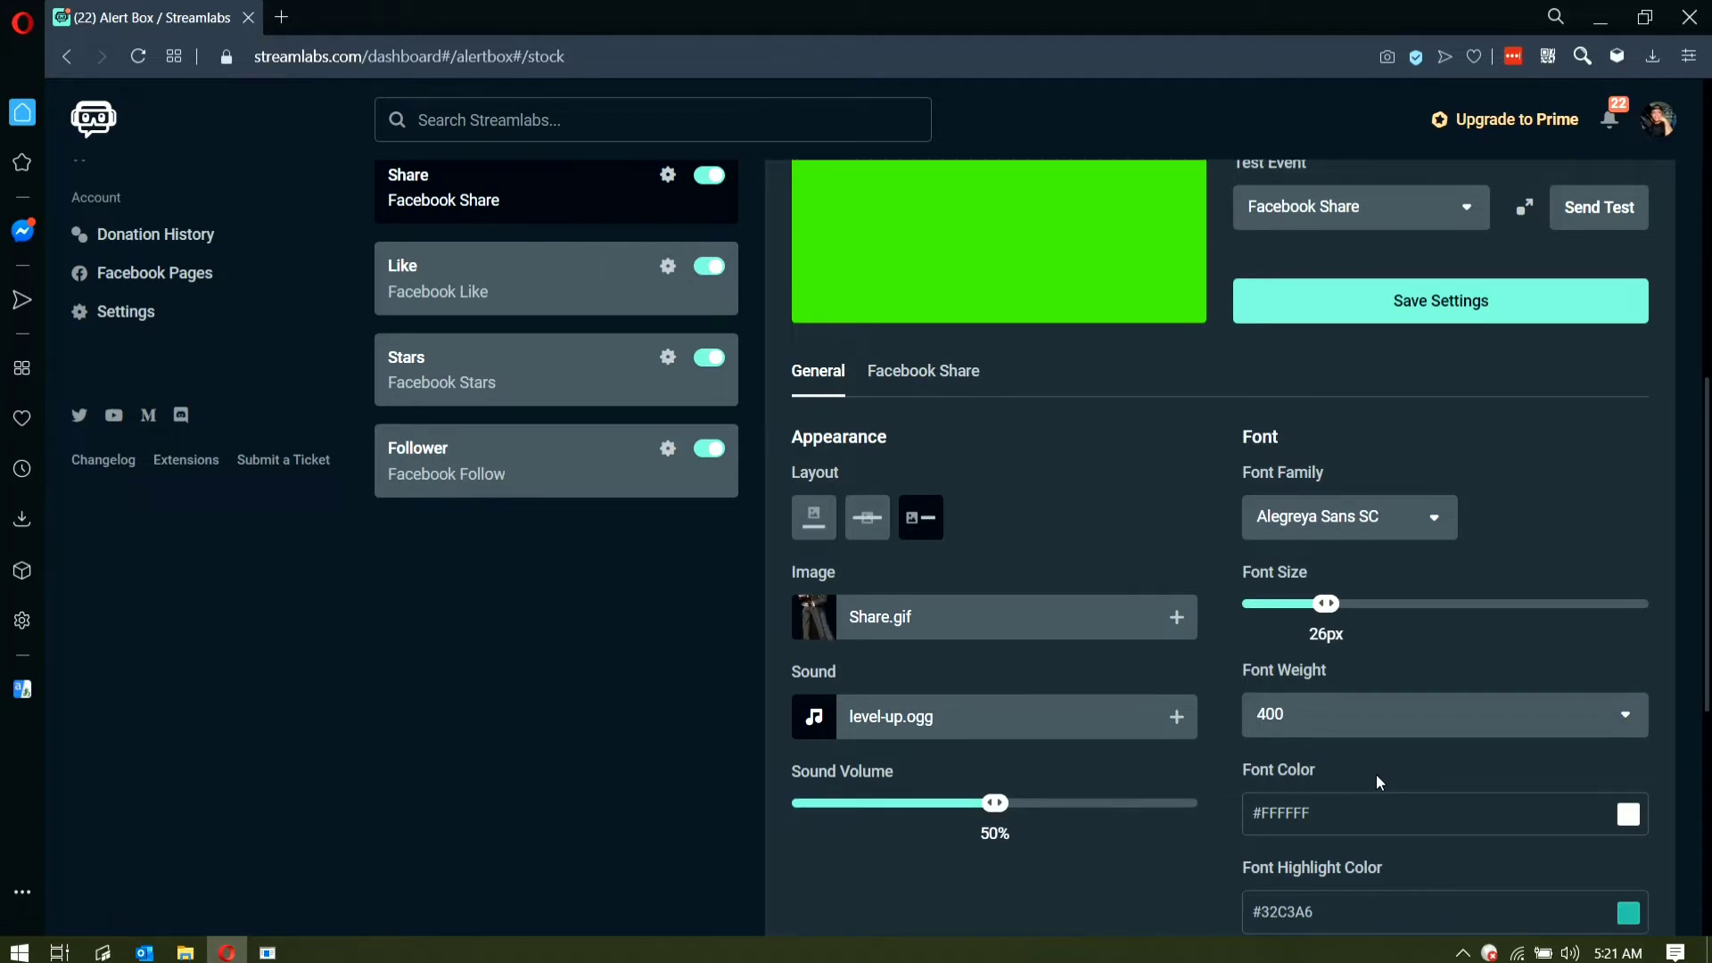
pyautogui.moveTo(1326, 606)
pyautogui.mouseDown()
pyautogui.moveTo(1233, 621)
pyautogui.moveTo(1330, 609)
pyautogui.mouseUp()
# Step: Bring up and resize the scrcpy phone mirror, then send a test Facebook Share alert
pyautogui.moveTo(267, 951)
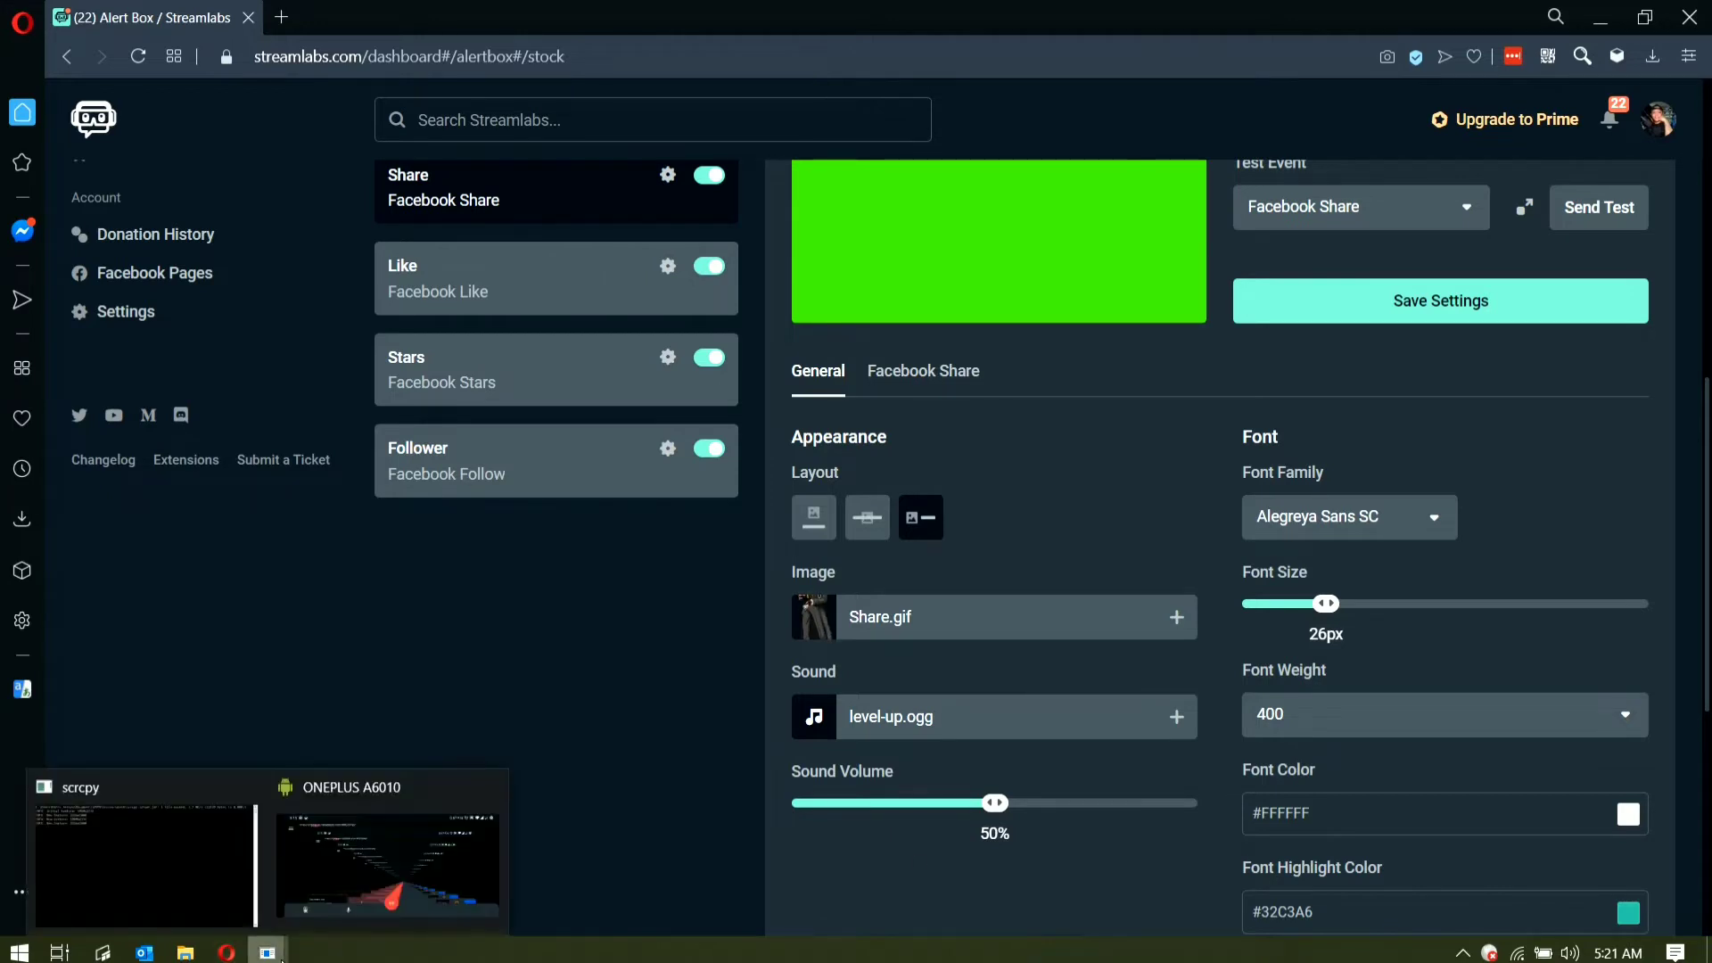
pyautogui.click(447, 851)
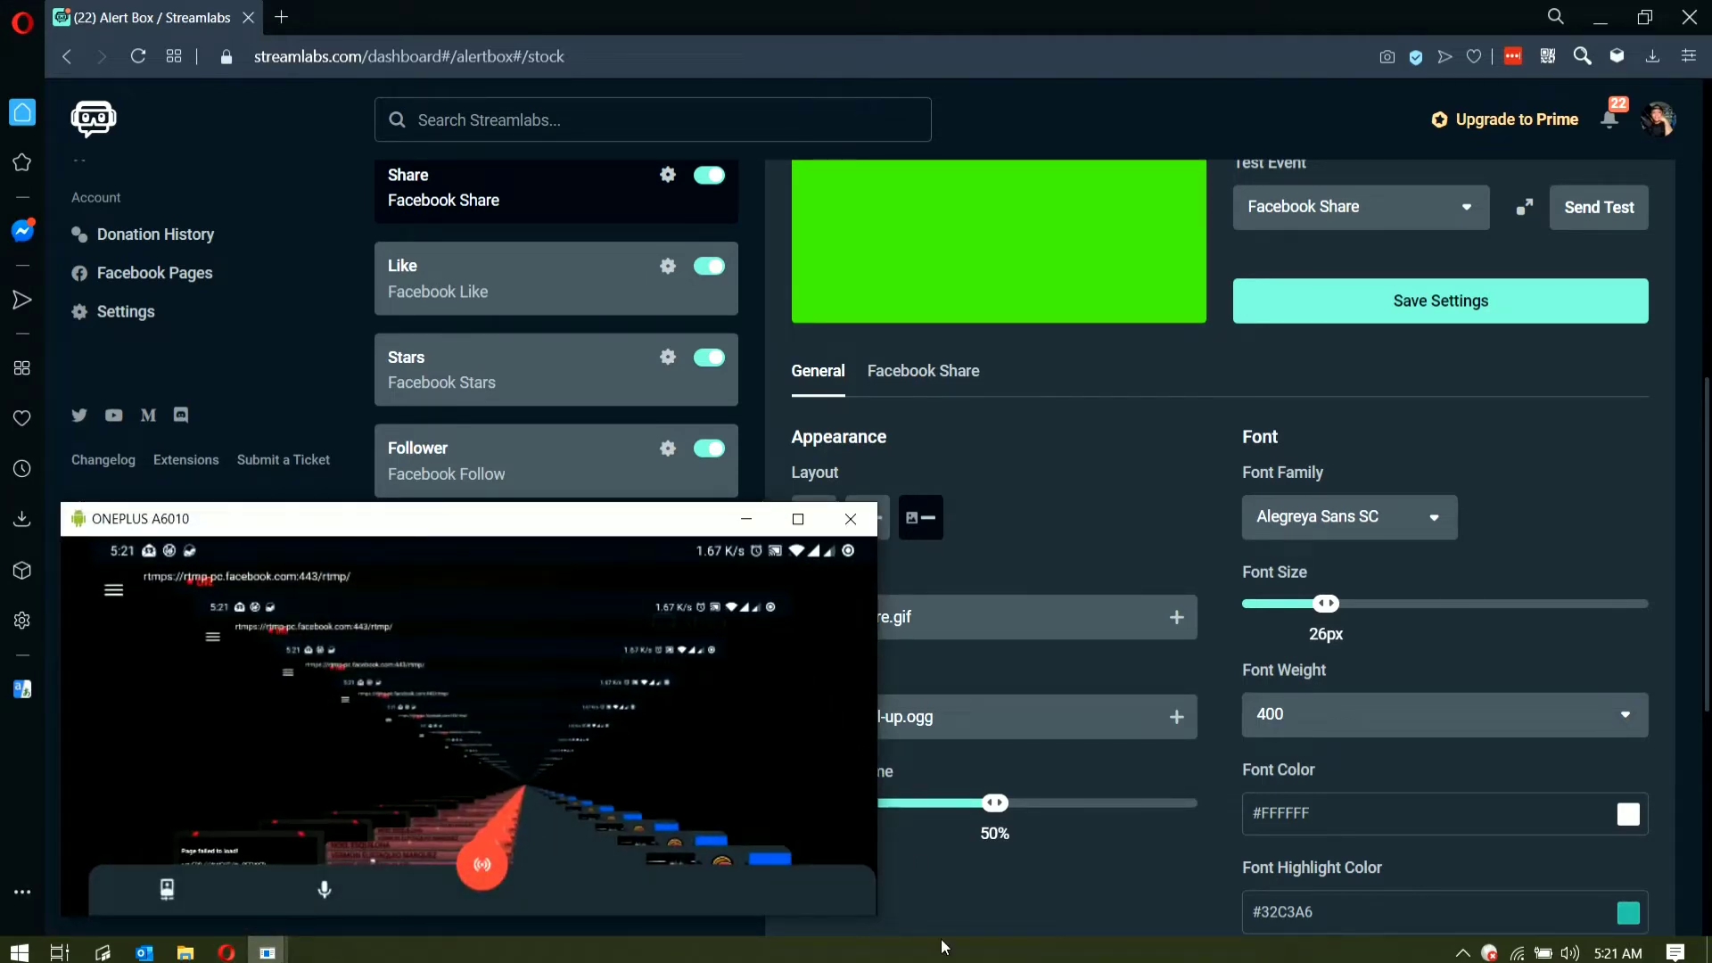
pyautogui.moveTo(879, 916); pyautogui.dragTo(757, 930)
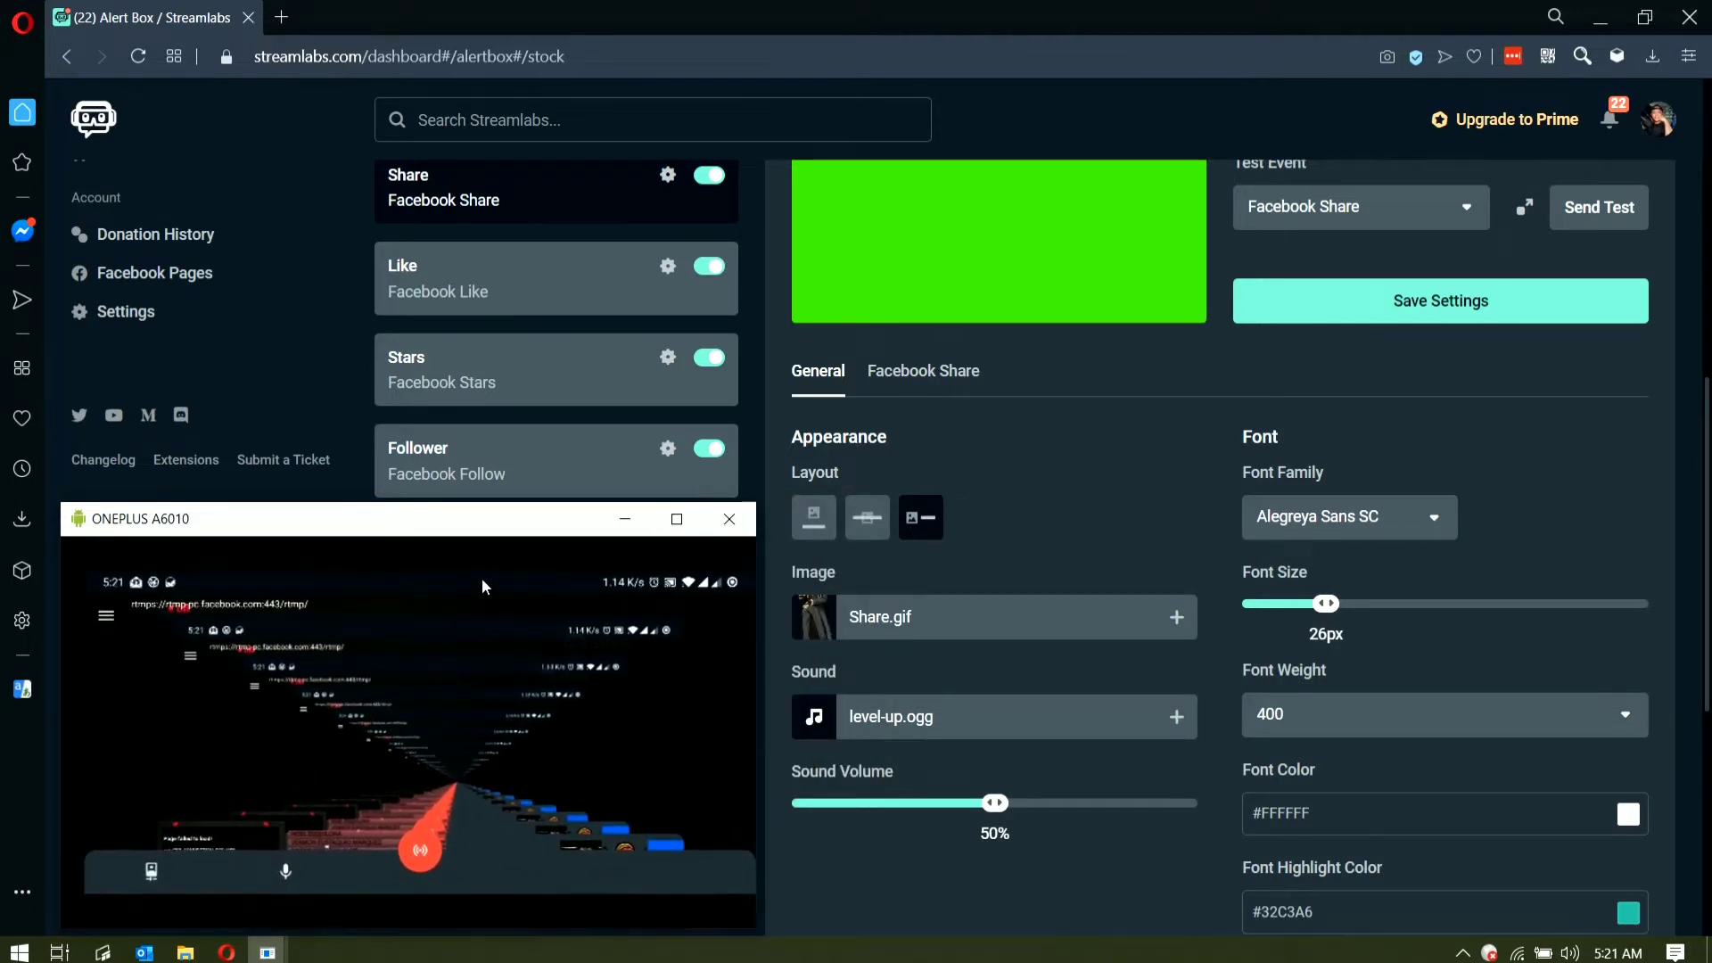
pyautogui.moveTo(464, 504); pyautogui.dragTo(461, 526)
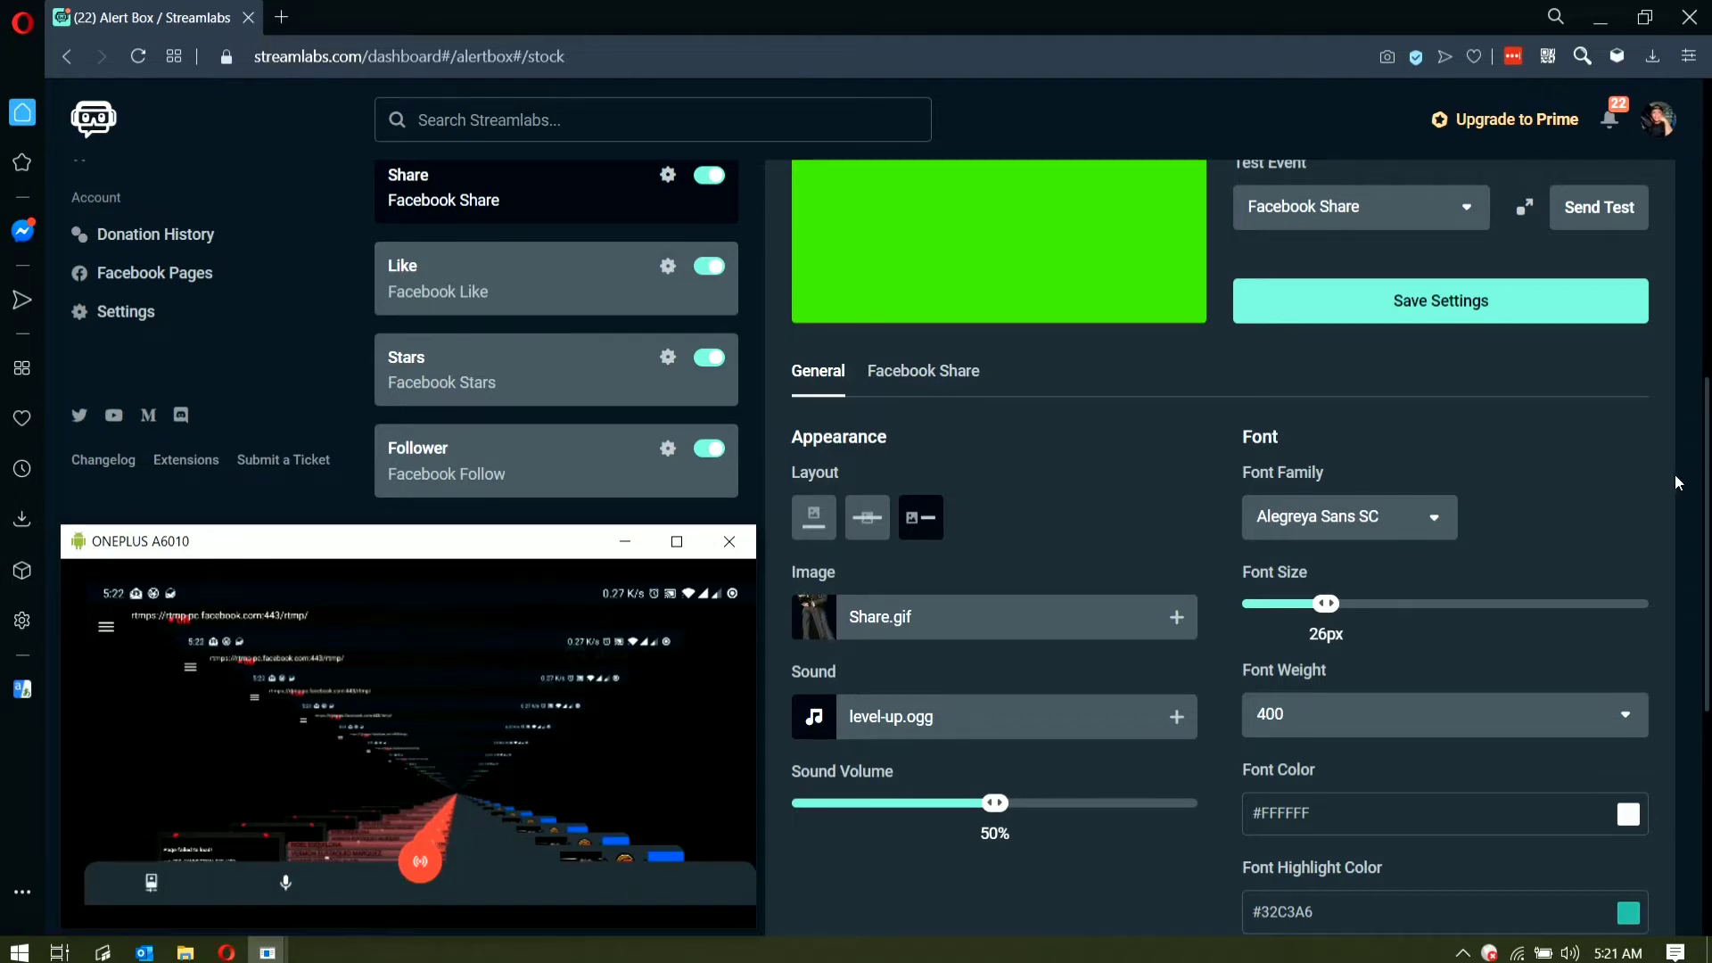
pyautogui.click(1614, 218)
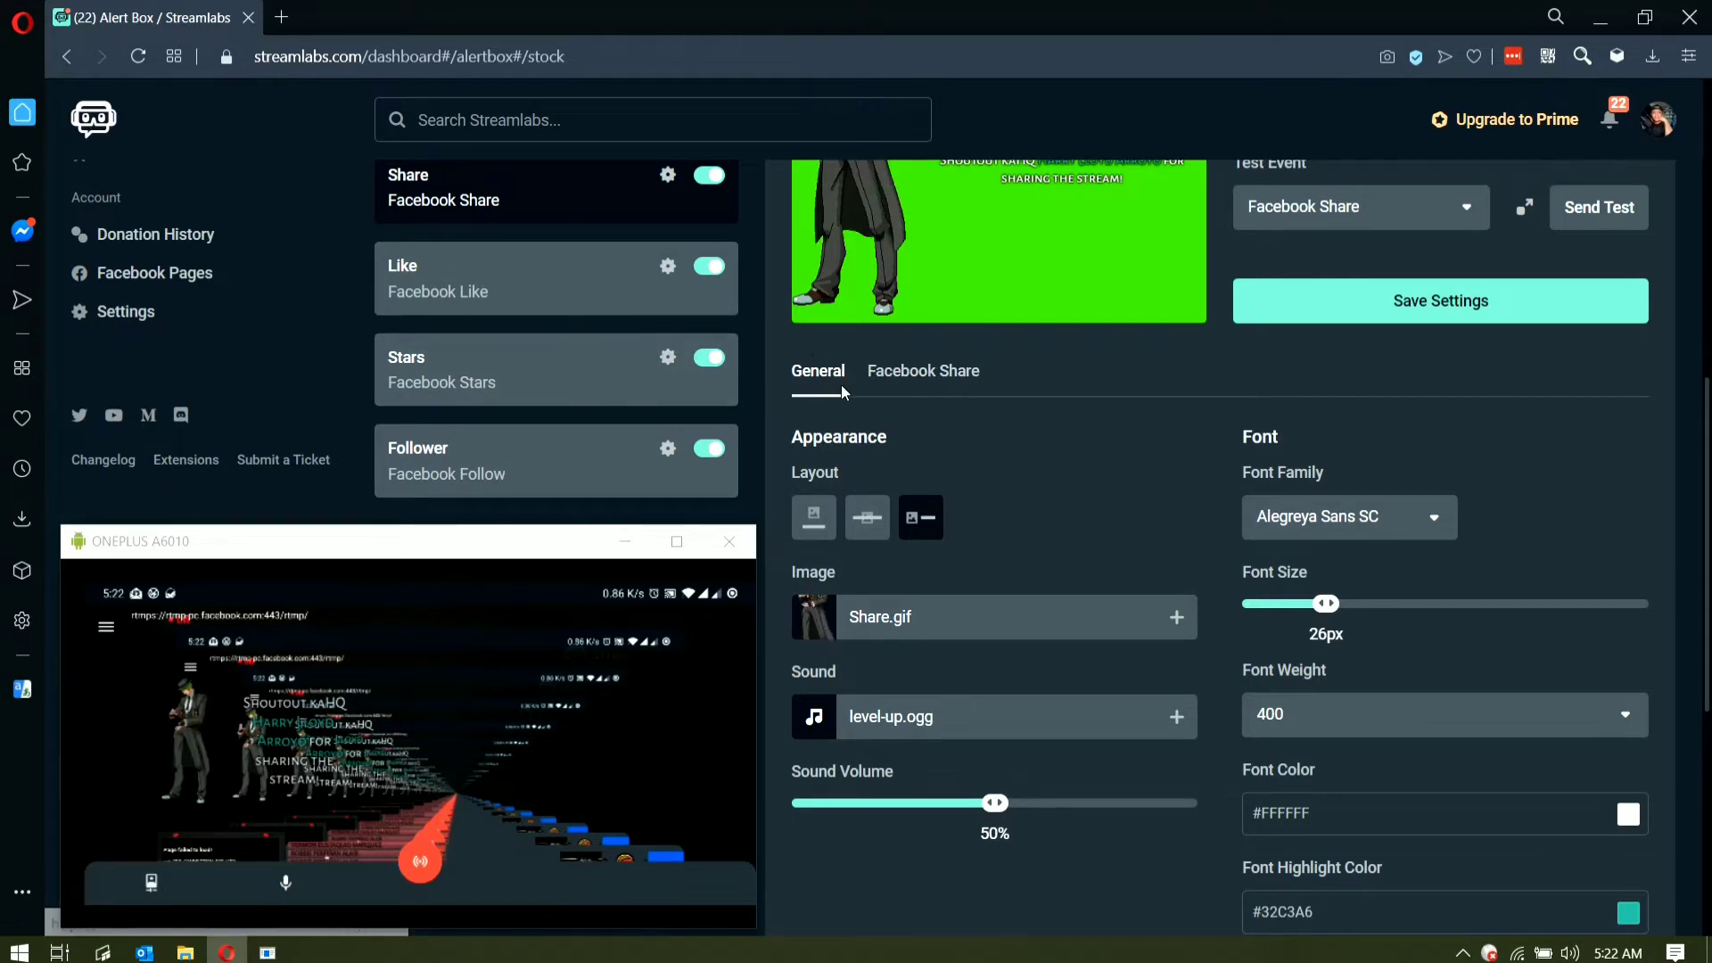
# Step: Show the Facebook Share settings and inspect its shoutout Message Template
pyautogui.click(933, 376)
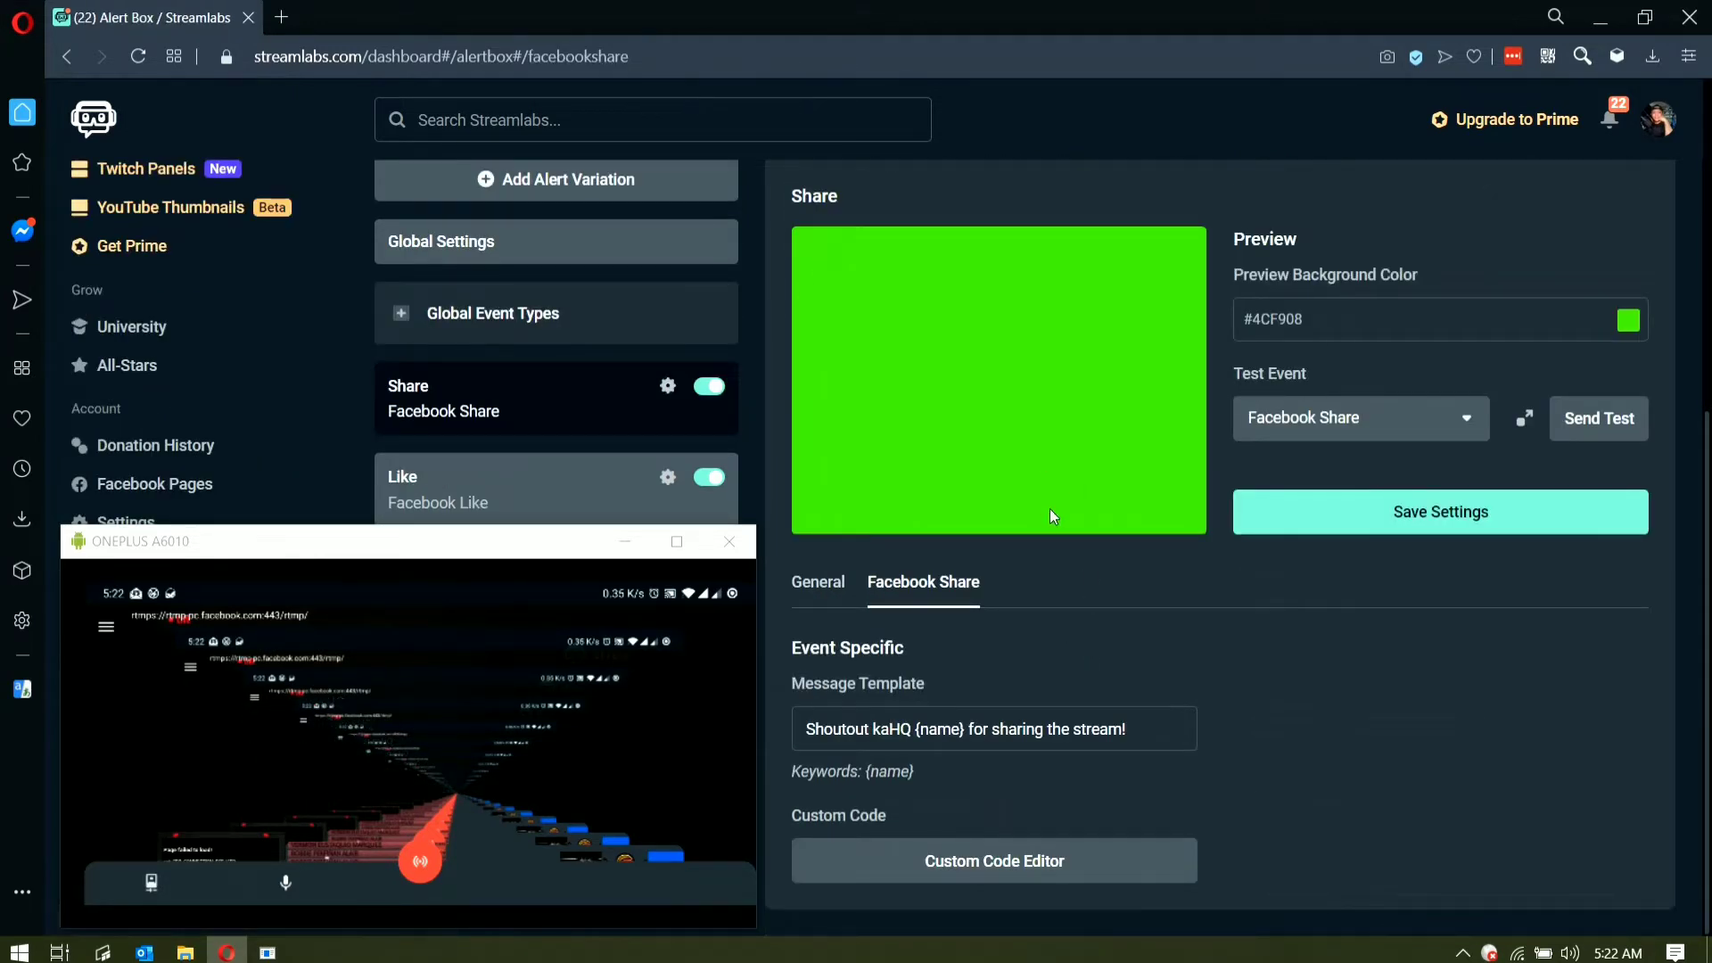
pyautogui.click(825, 727)
pyautogui.moveTo(802, 738); pyautogui.dragTo(1209, 724)
pyautogui.click(1154, 746)
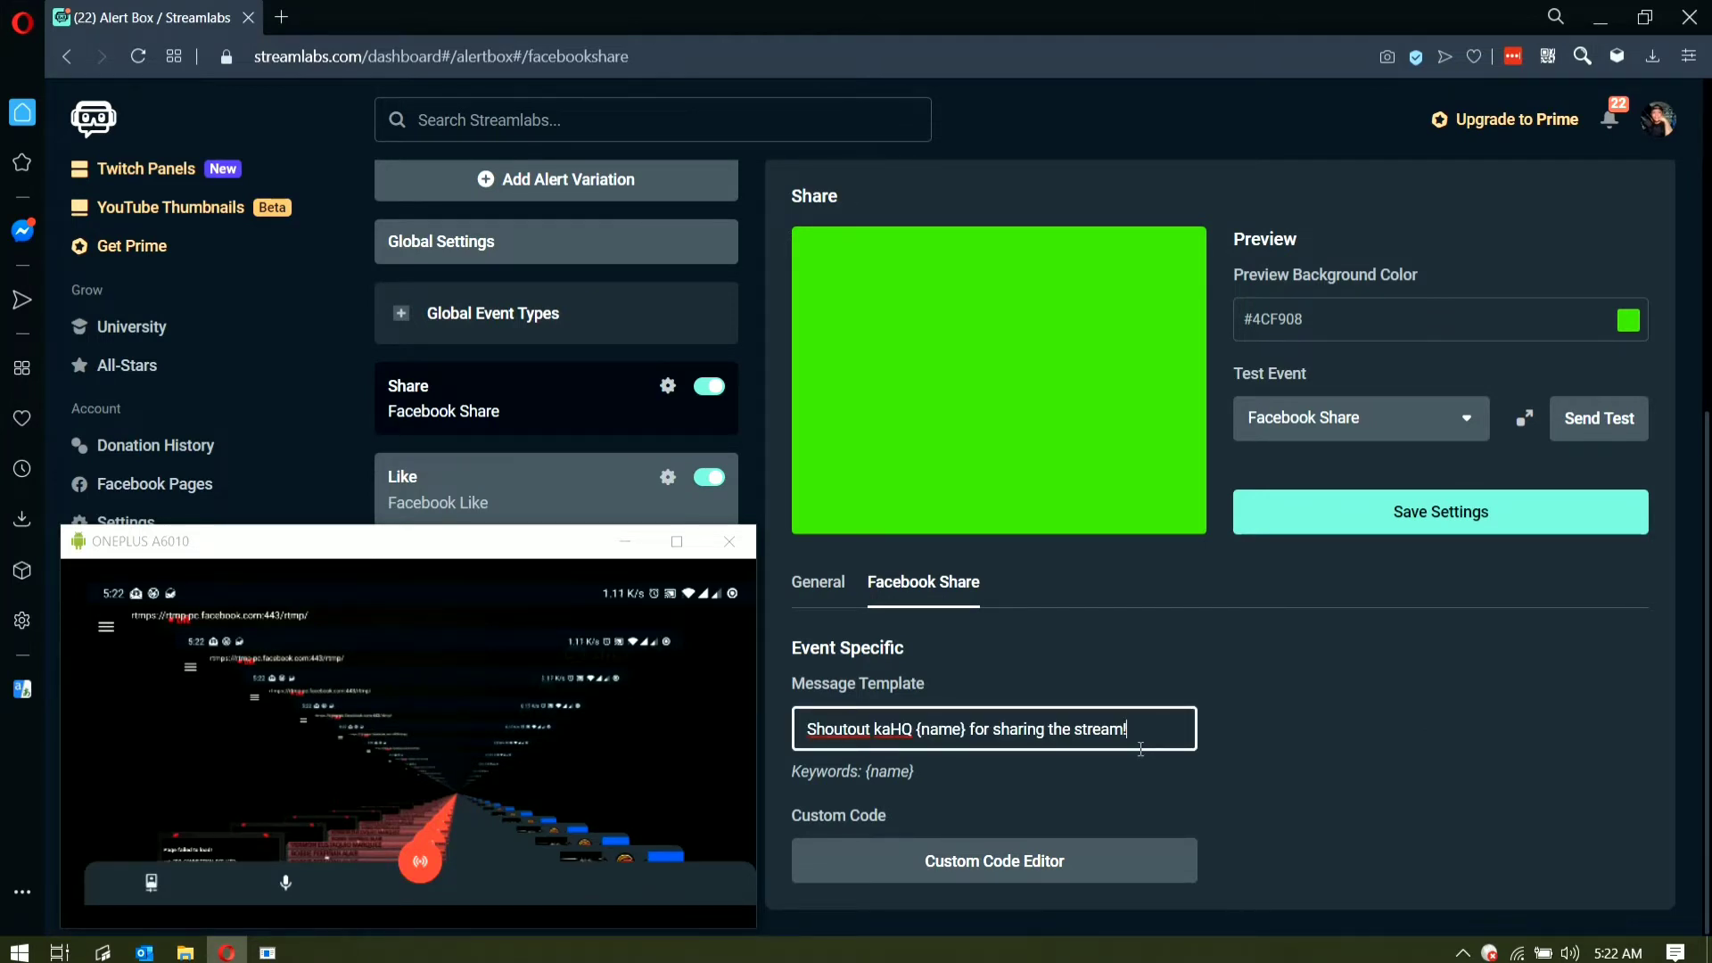
# Step: Glance at the Share alert's custom code, then switch to the Like variation
pyautogui.click(921, 857)
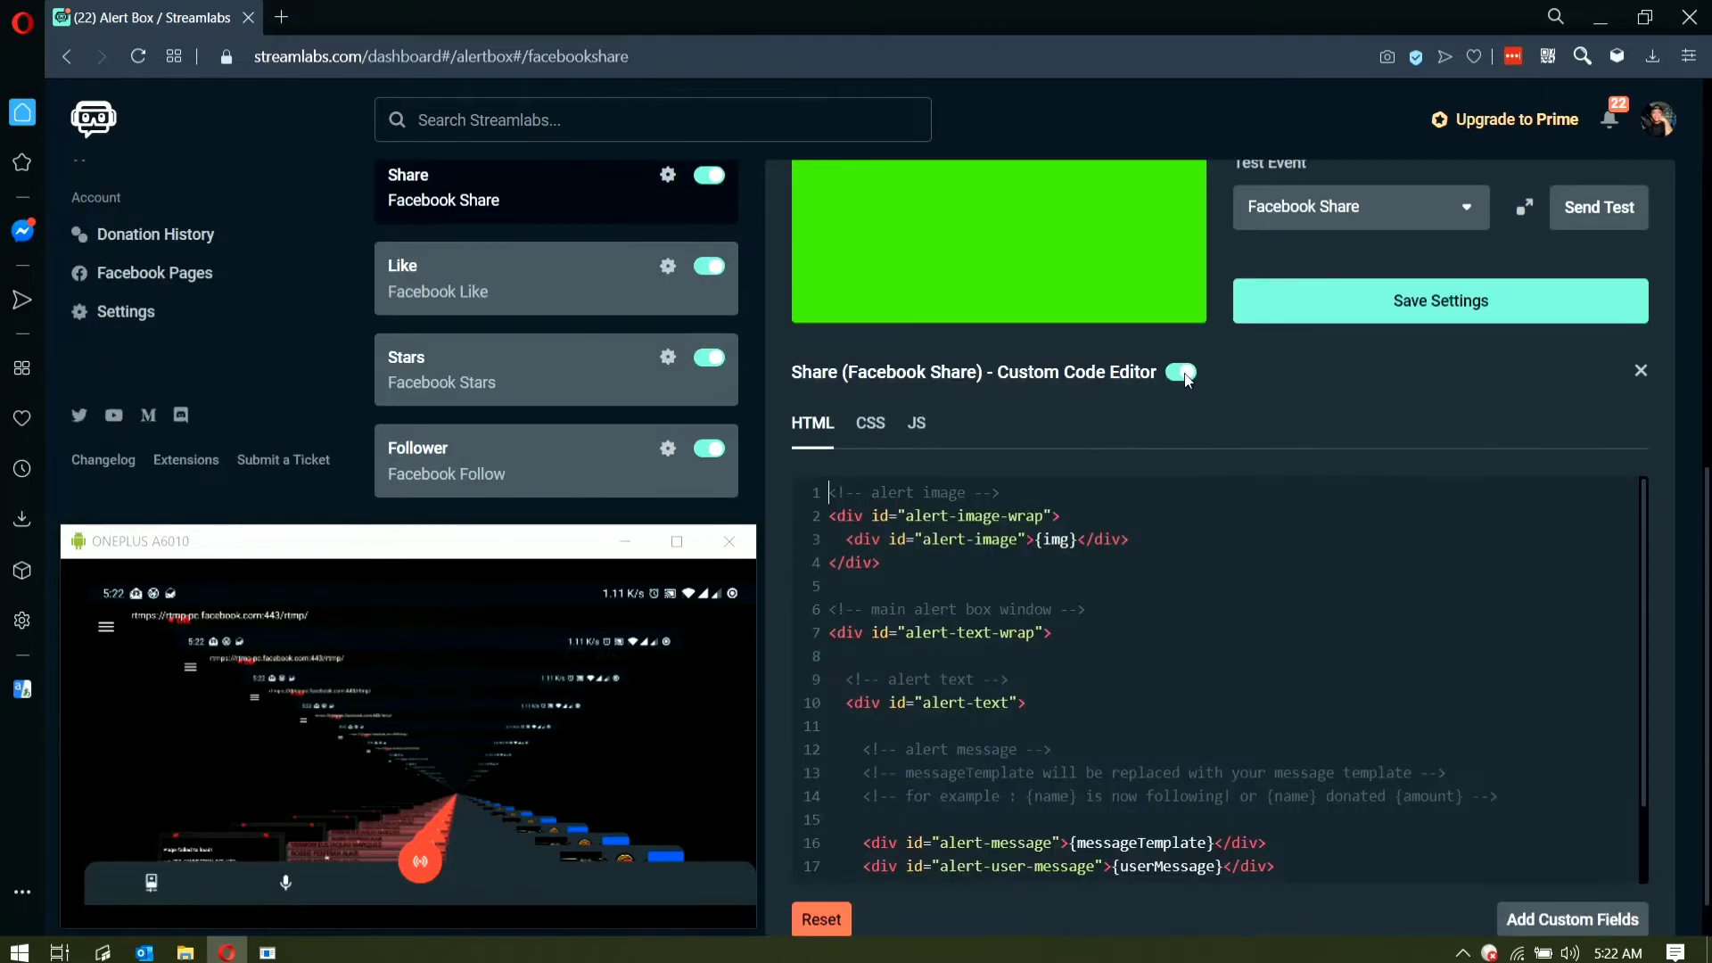
pyautogui.click(1639, 371)
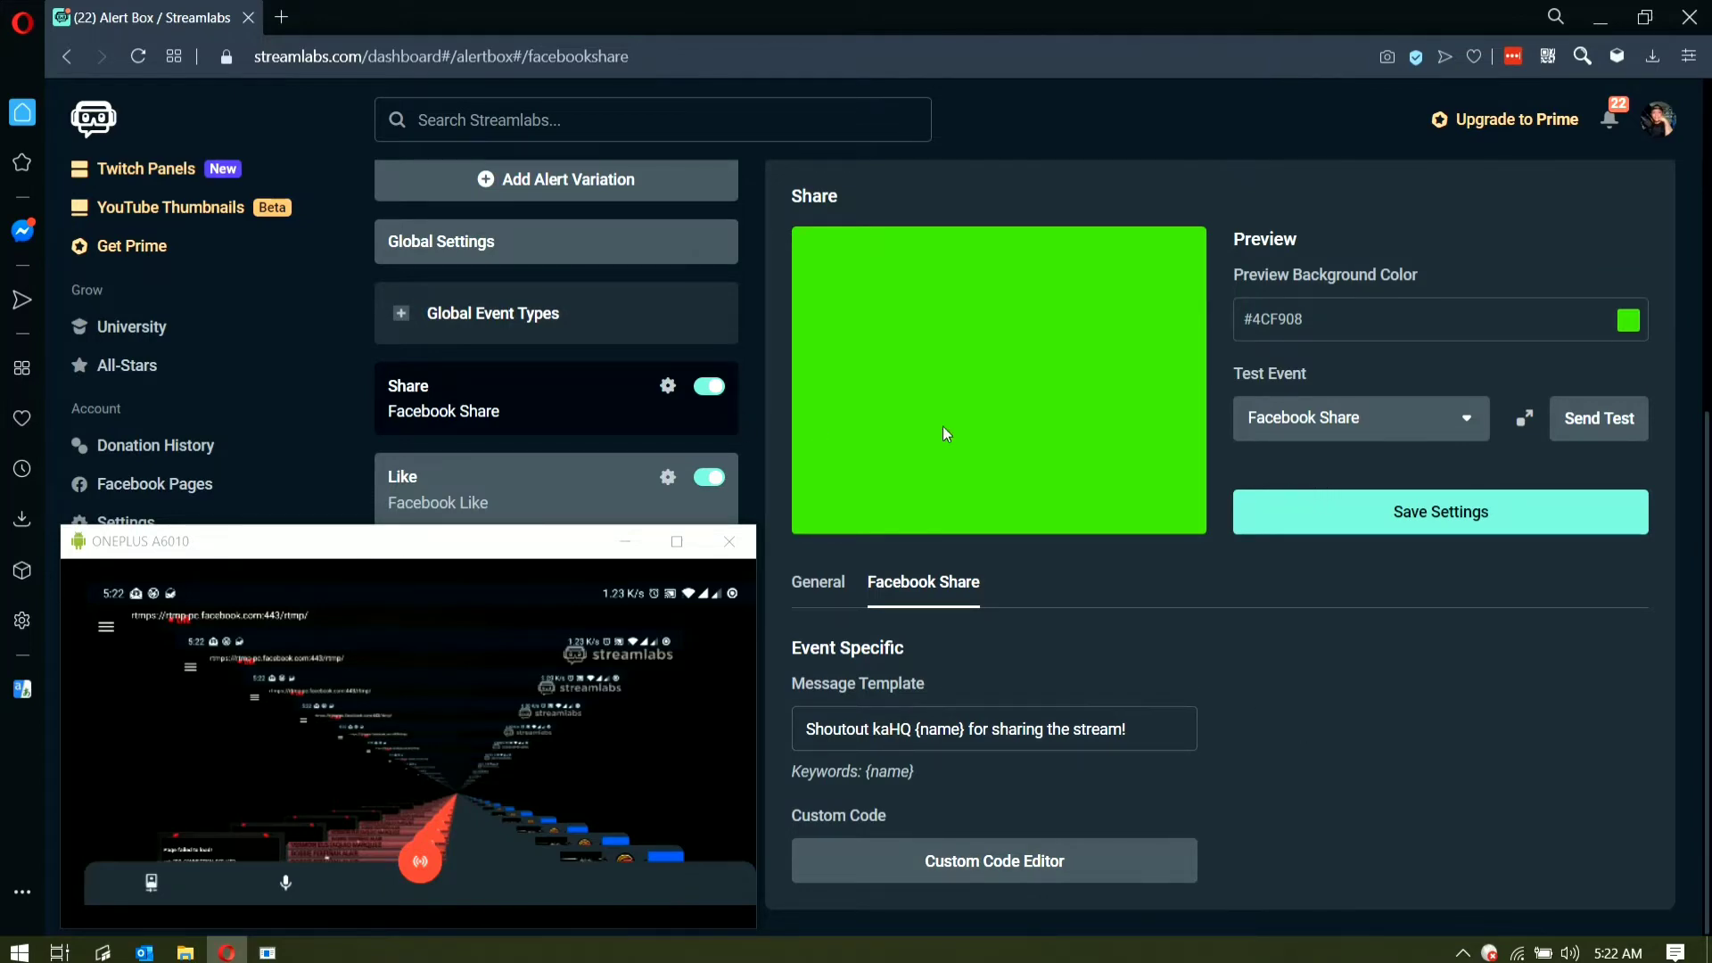
pyautogui.click(526, 486)
pyautogui.scroll(-4, 531, 410)
# Step: Check the Facebook Like and General settings, then send a test Facebook Like alert
pyautogui.scroll(1, 579, 348)
pyautogui.scroll(-1, 954, 463)
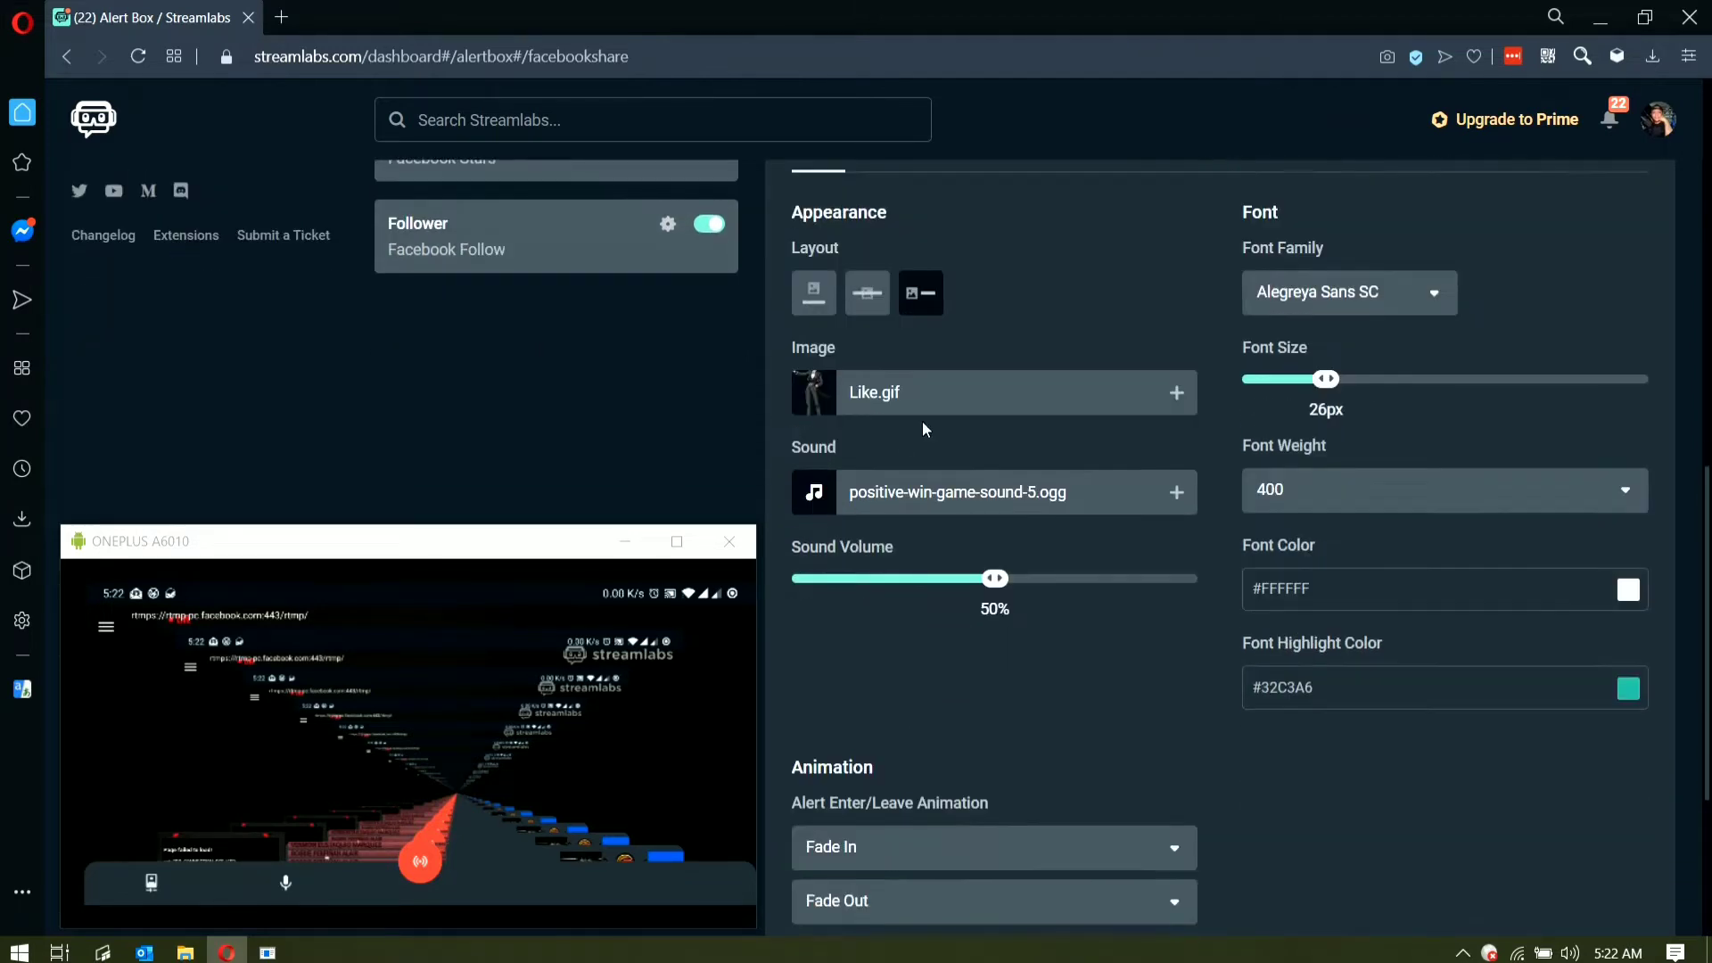
pyautogui.scroll(-3, 1004, 592)
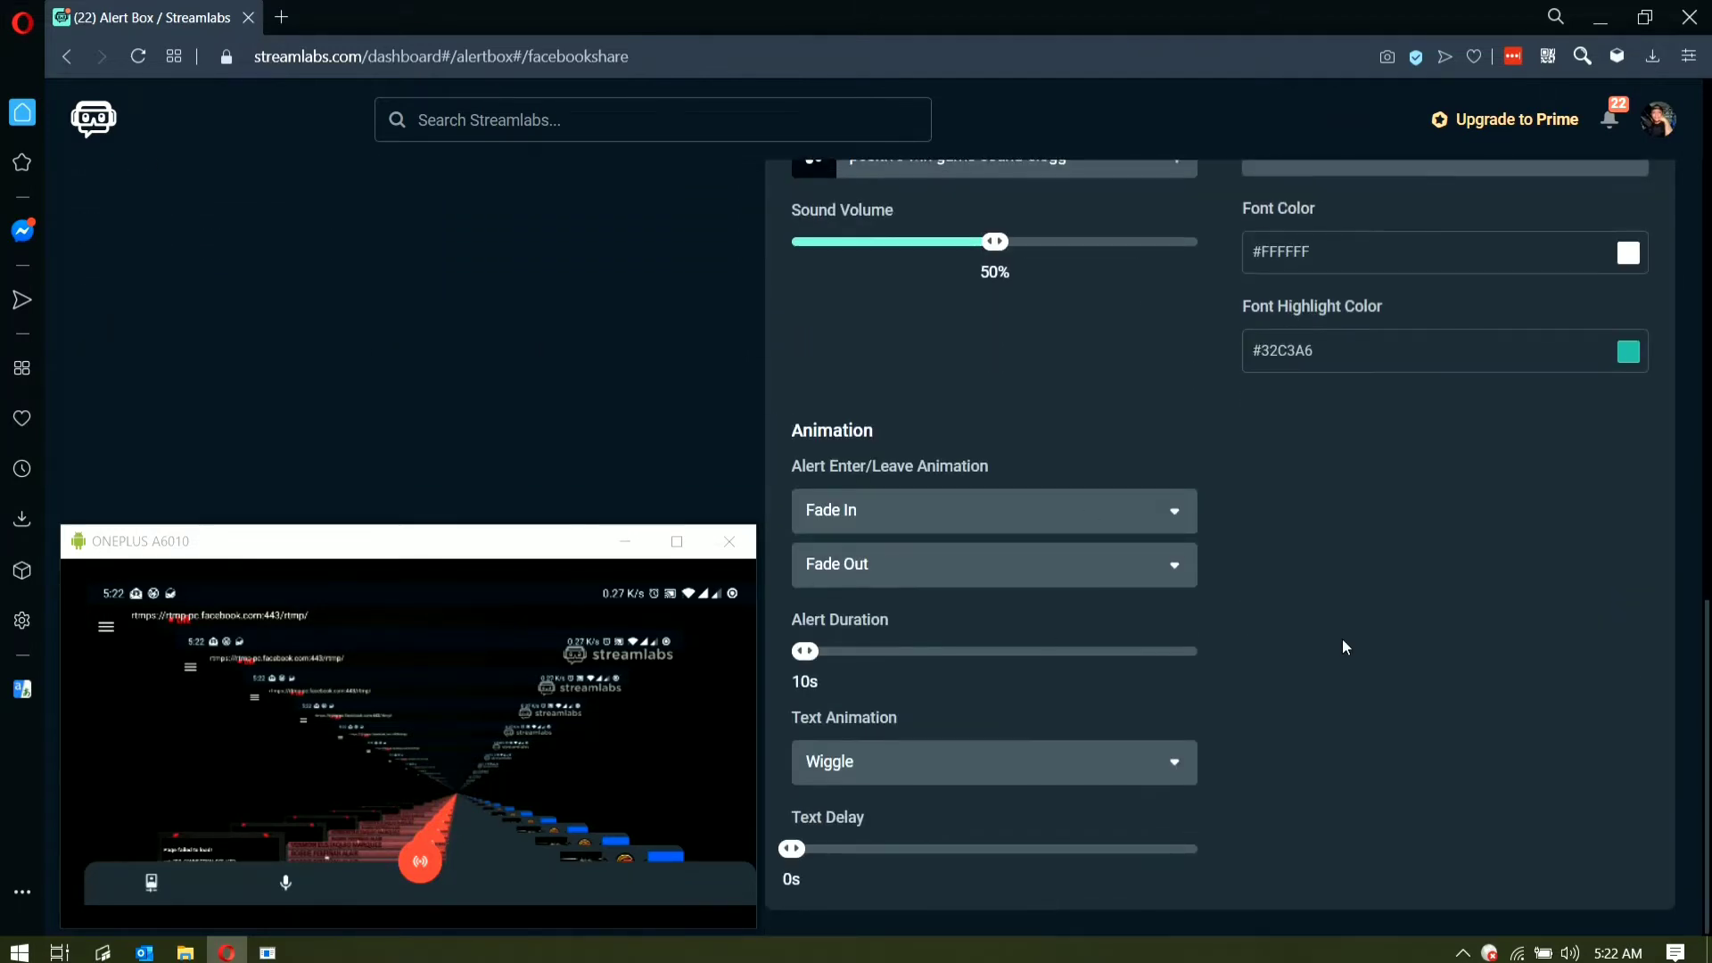
pyautogui.scroll(4, 1340, 639)
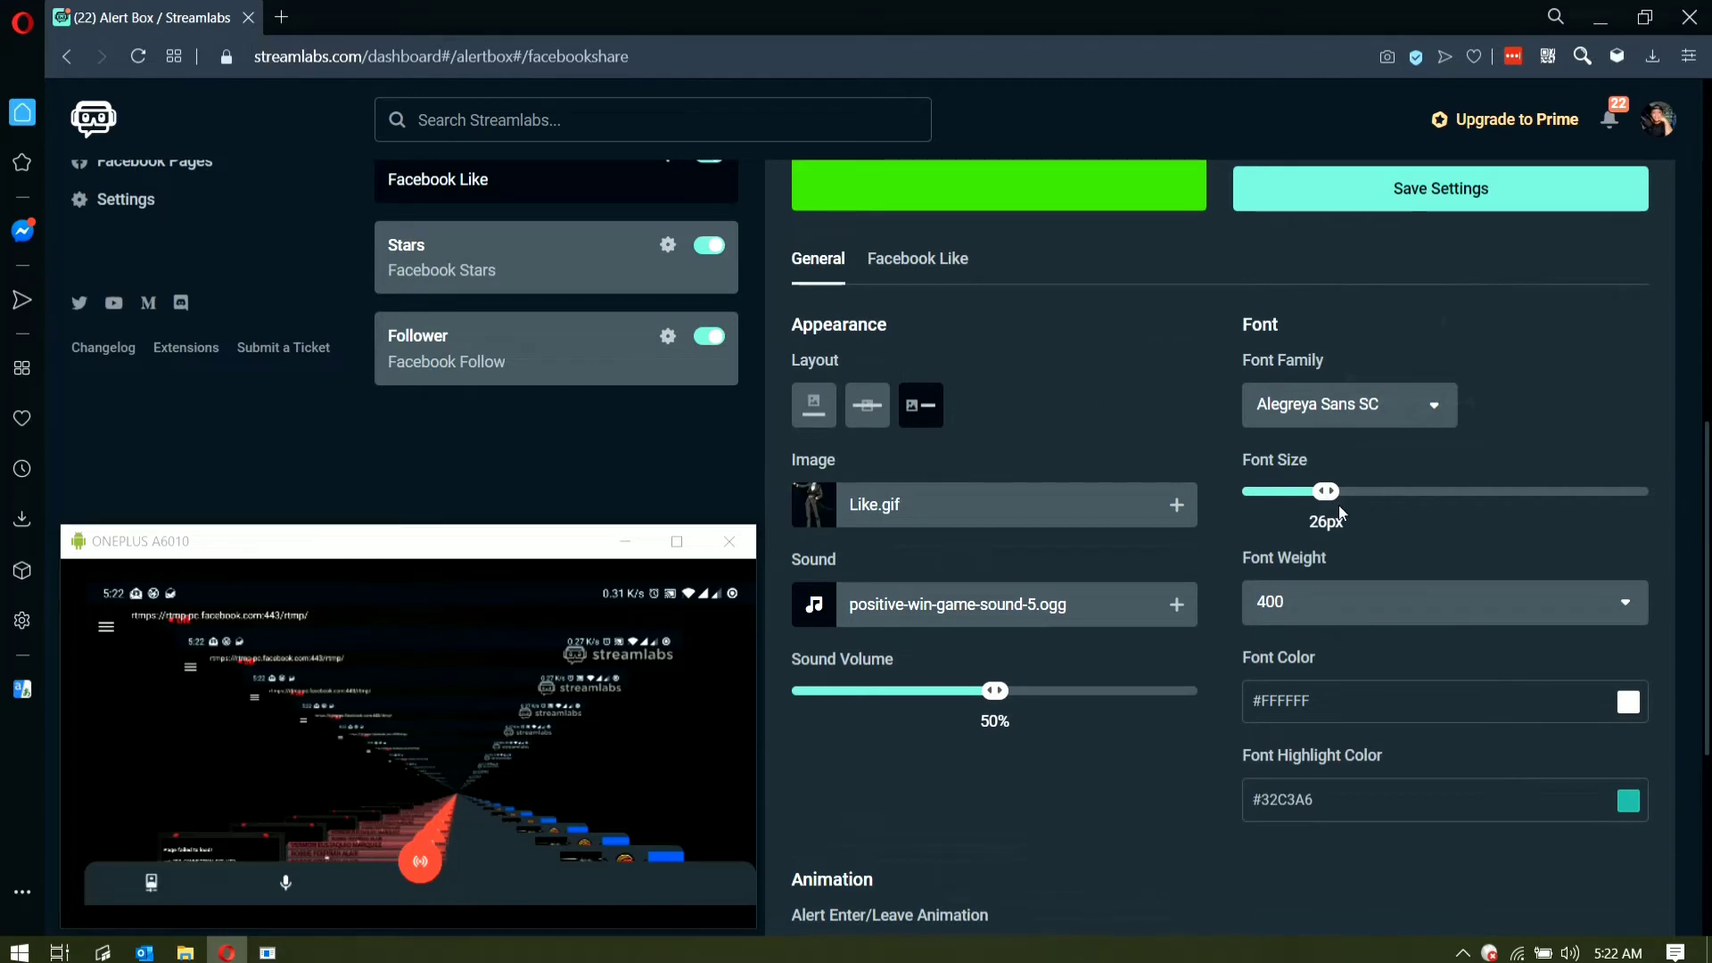
pyautogui.click(917, 259)
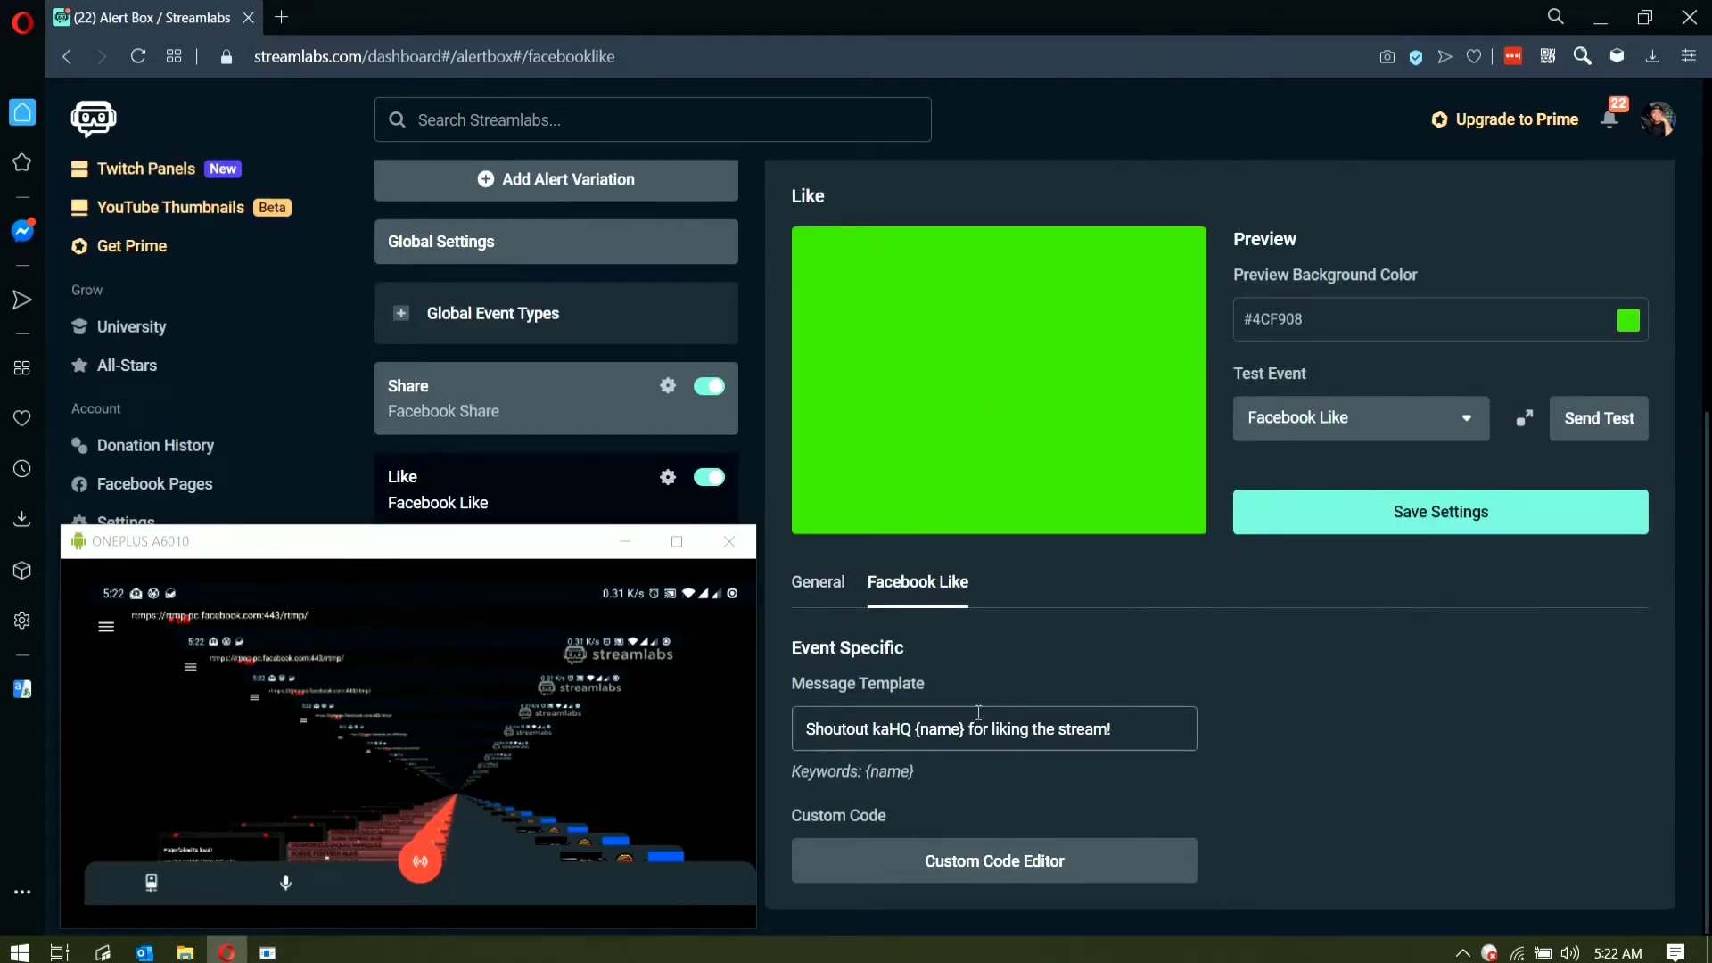
pyautogui.click(818, 584)
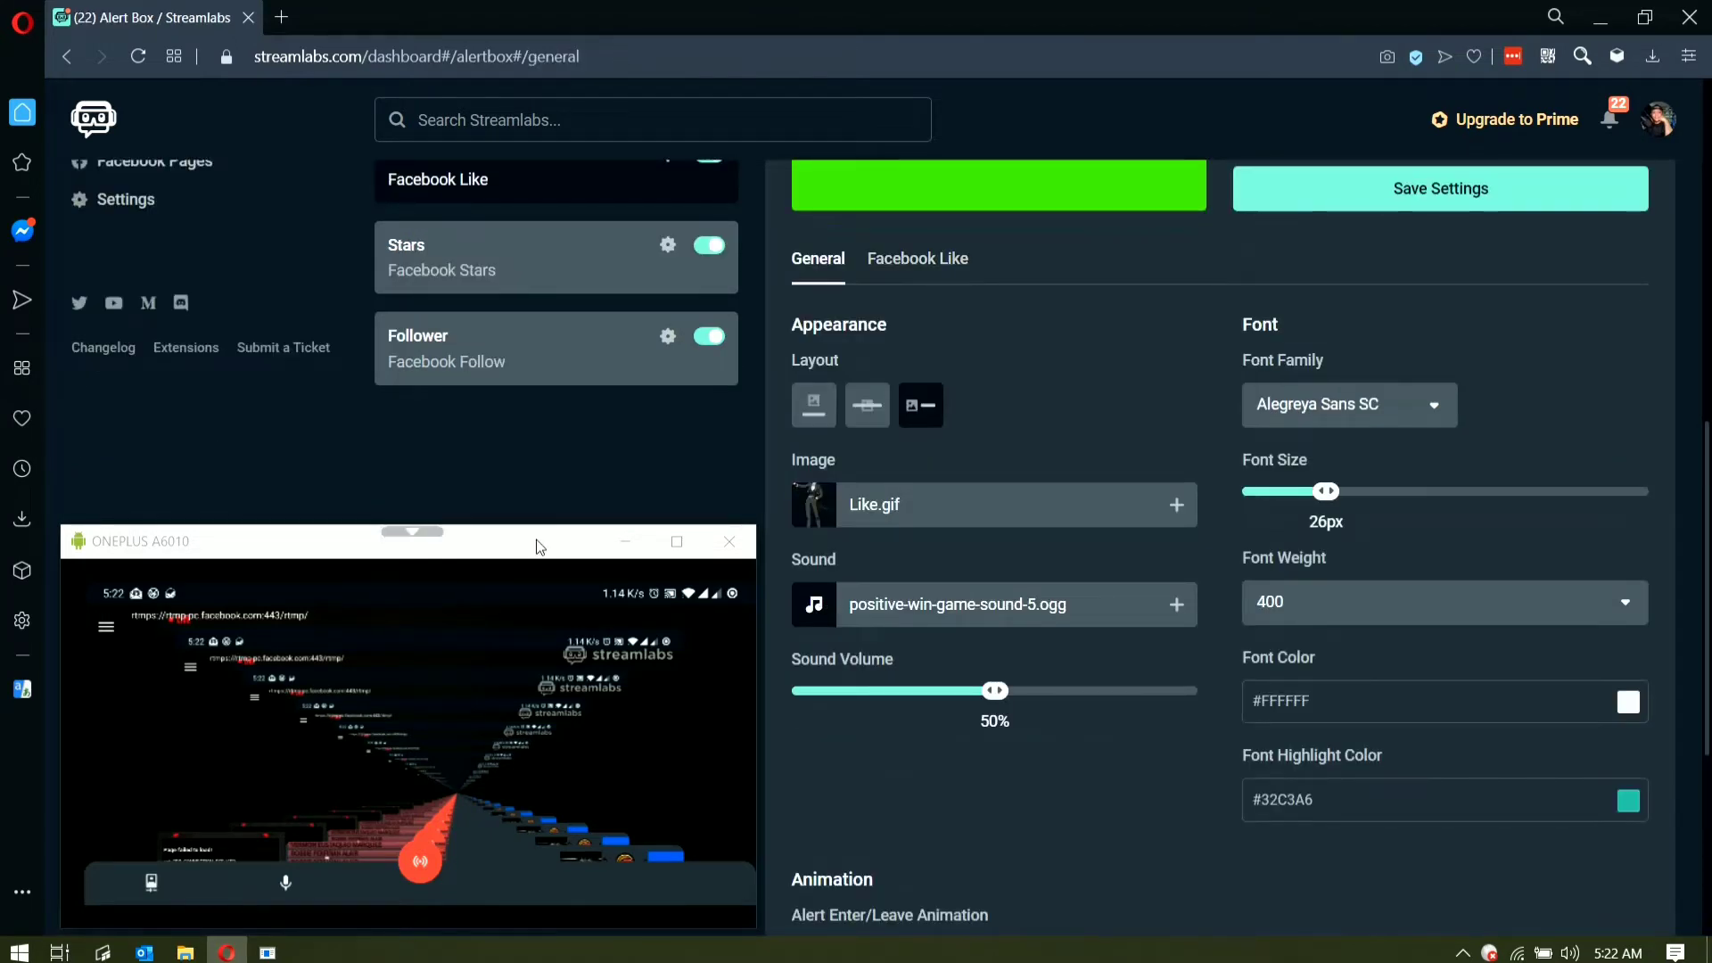
pyautogui.scroll(1, 721, 469)
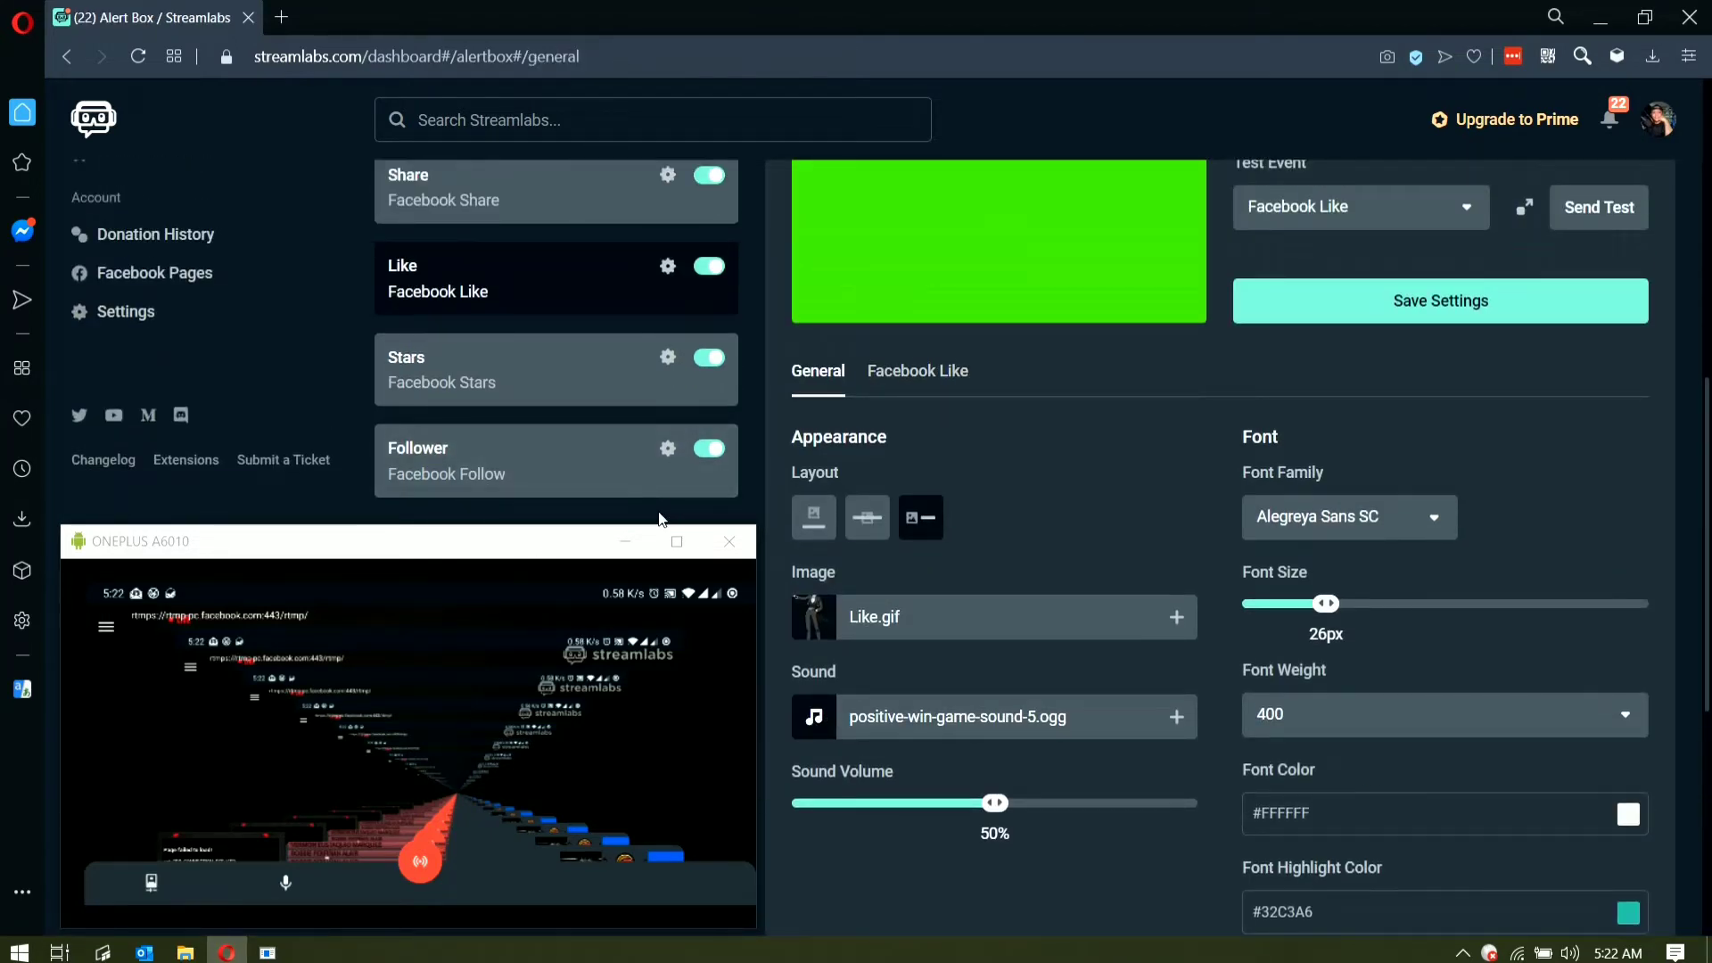
pyautogui.click(1598, 207)
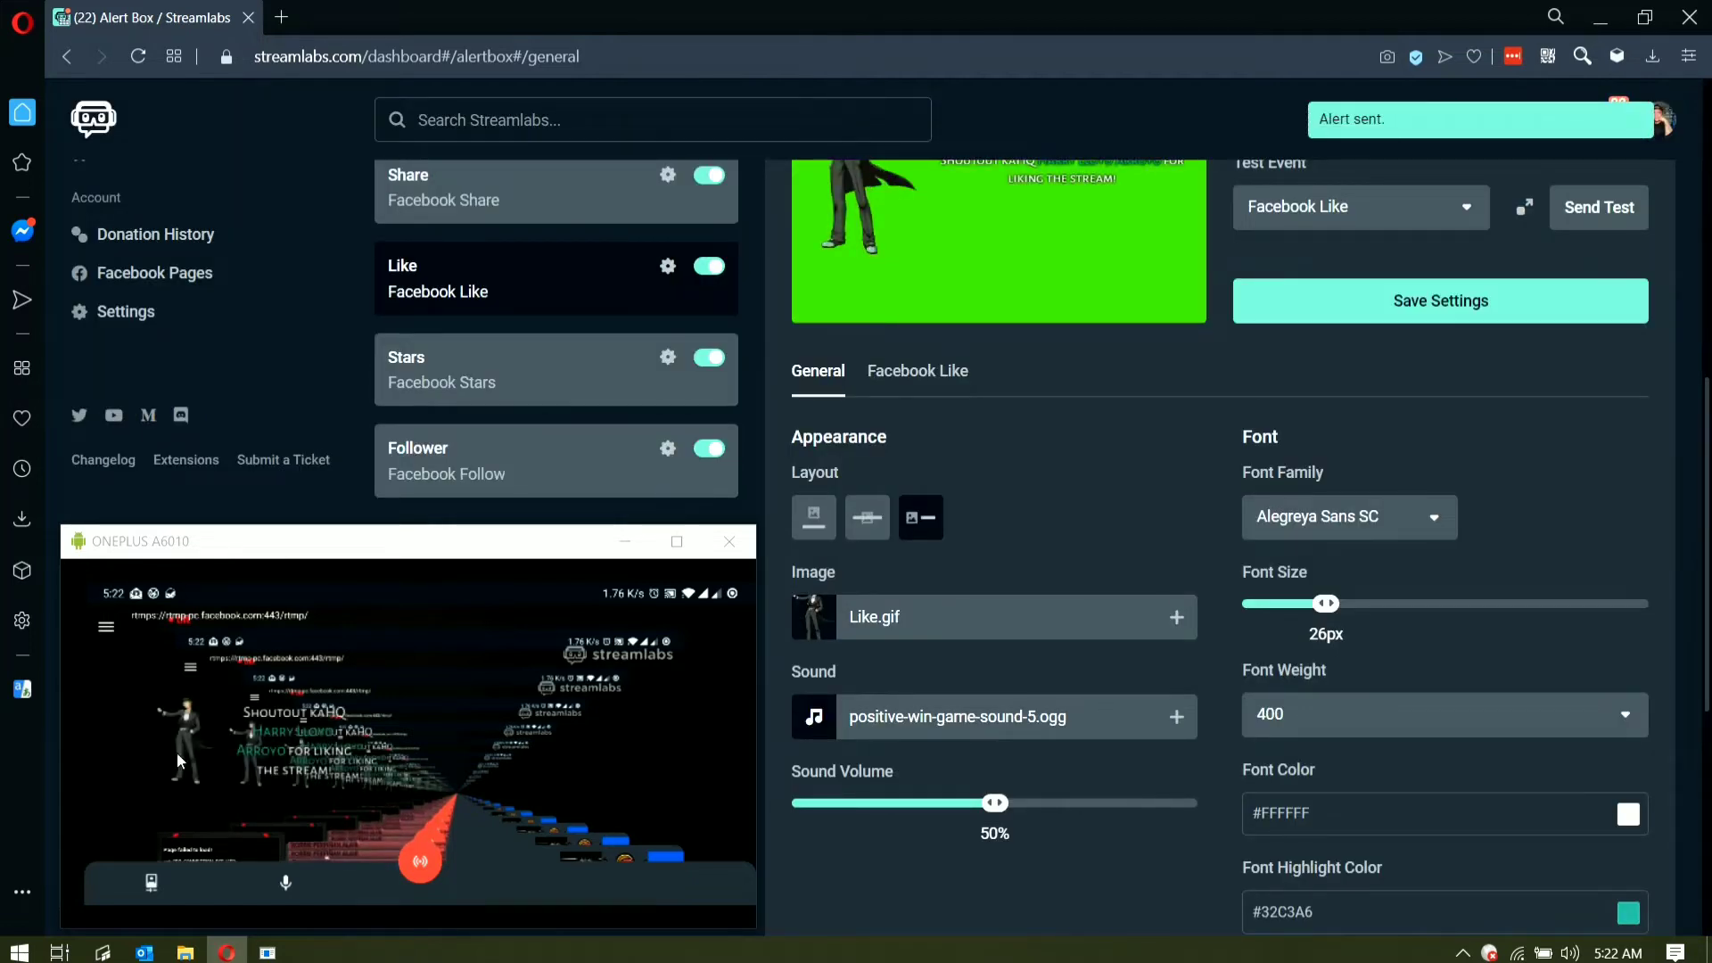
# Step: Select the Facebook Stars variation and play its 1000-star test alert
pyautogui.click(523, 378)
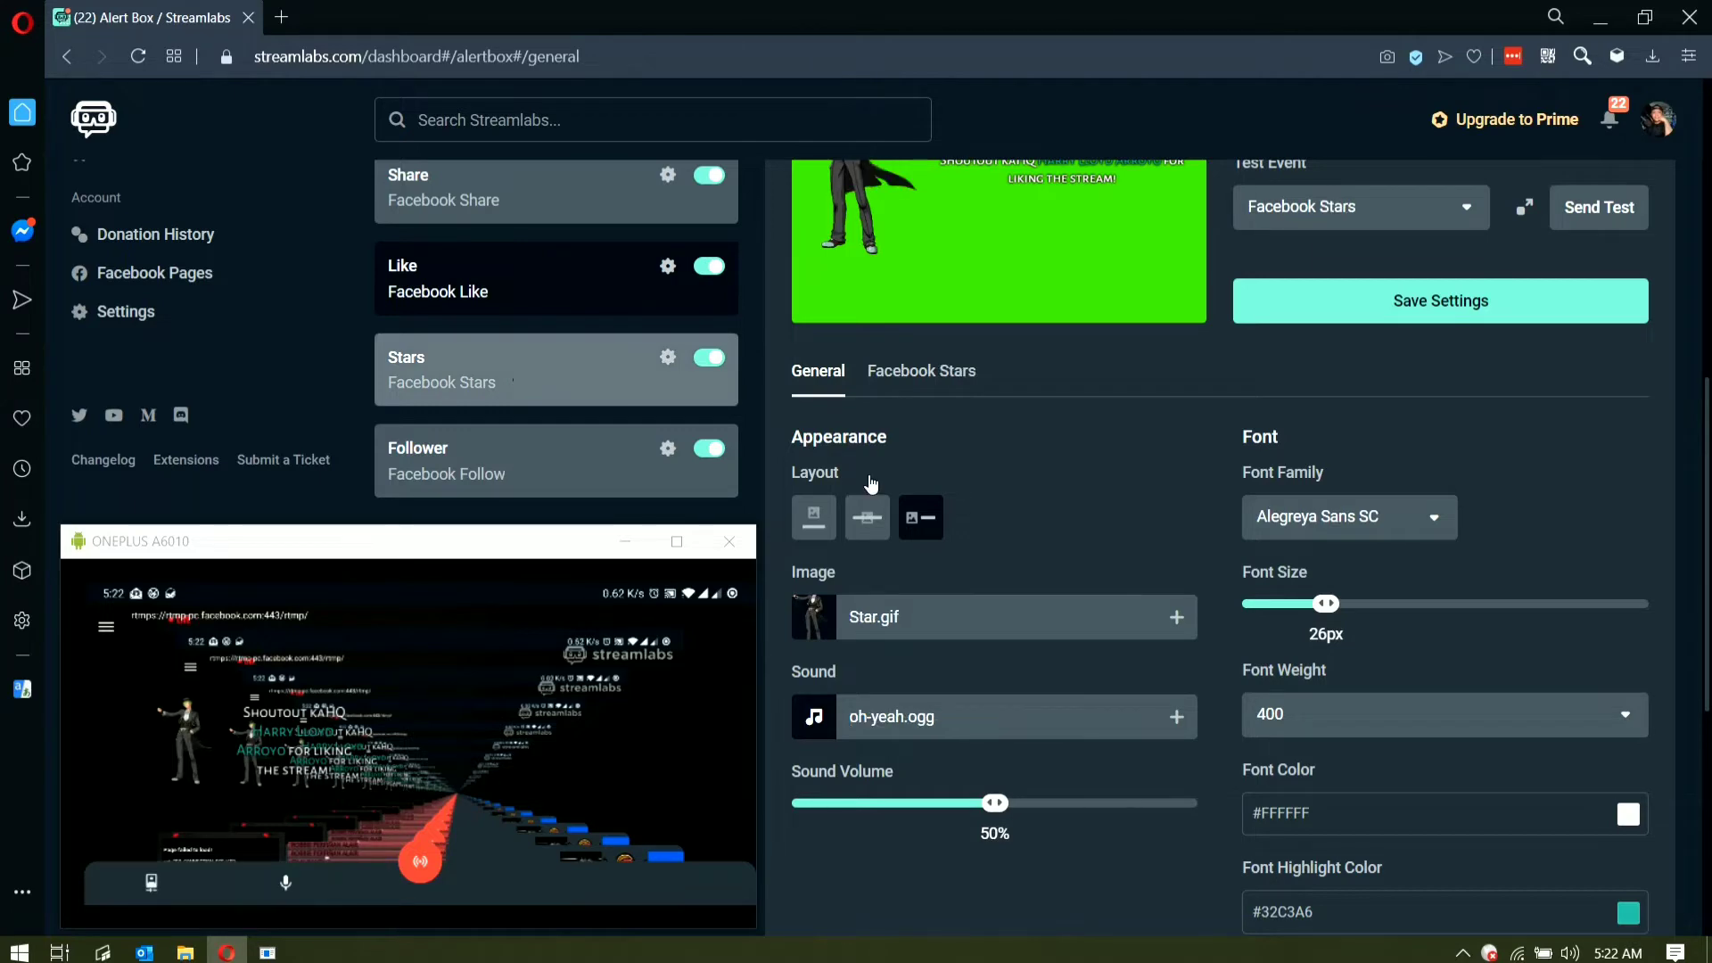
pyautogui.click(1600, 214)
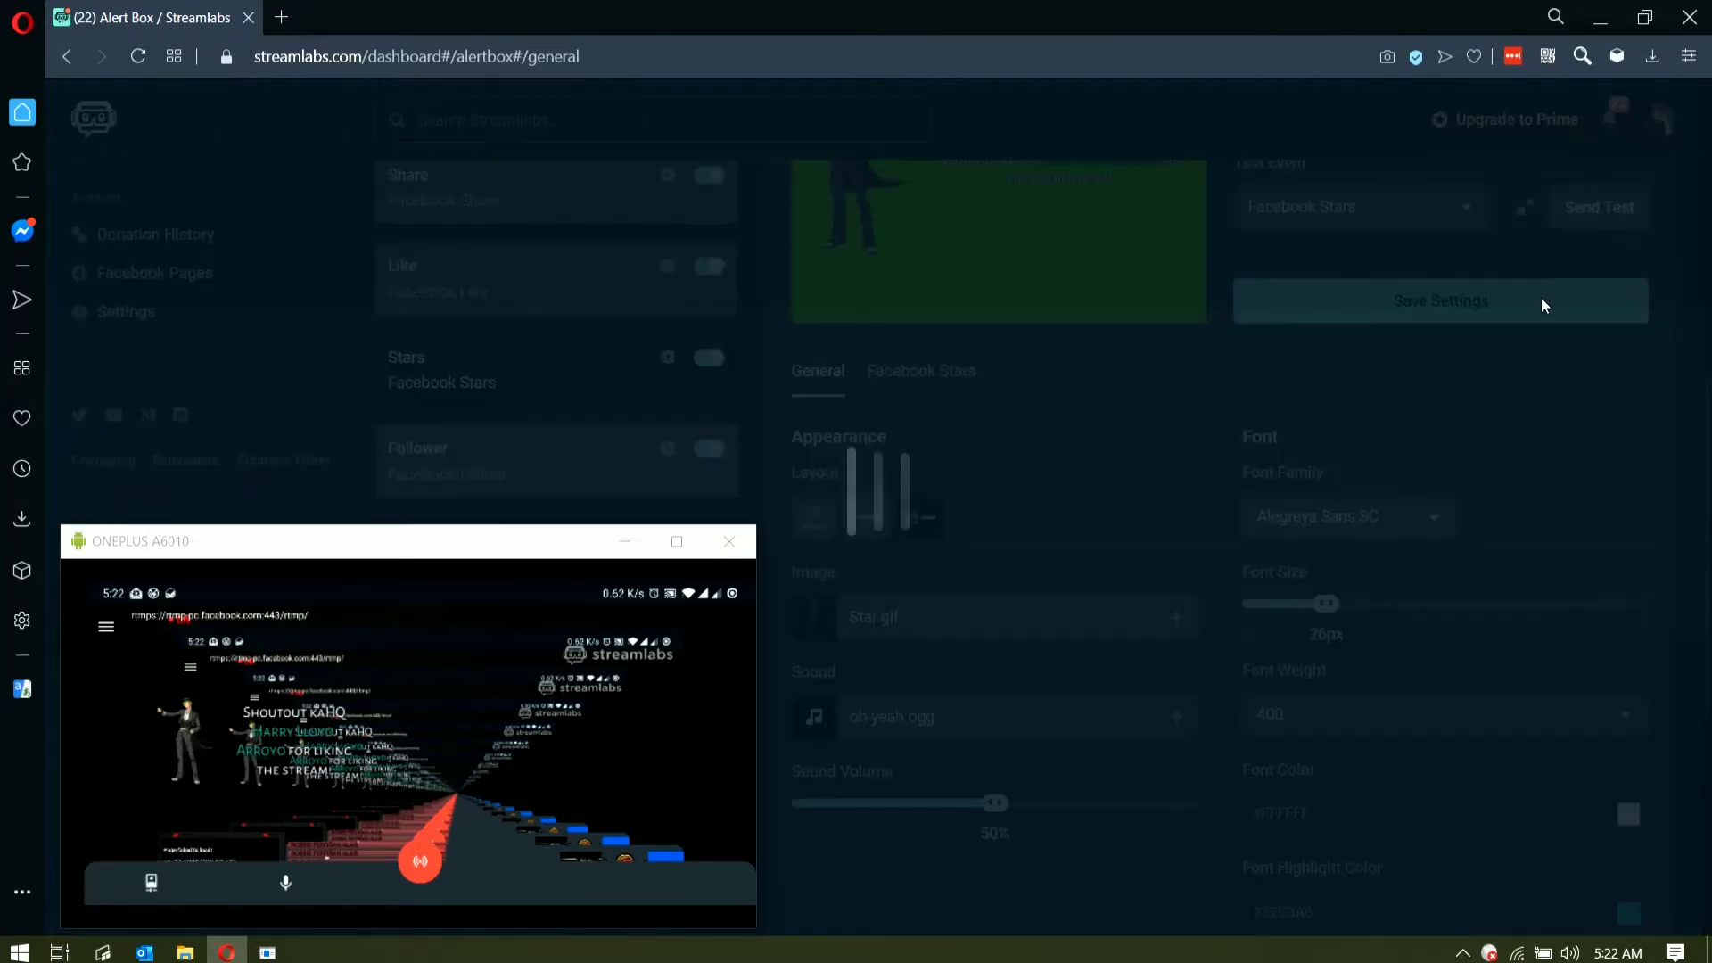
pyautogui.scroll(5, 803, 673)
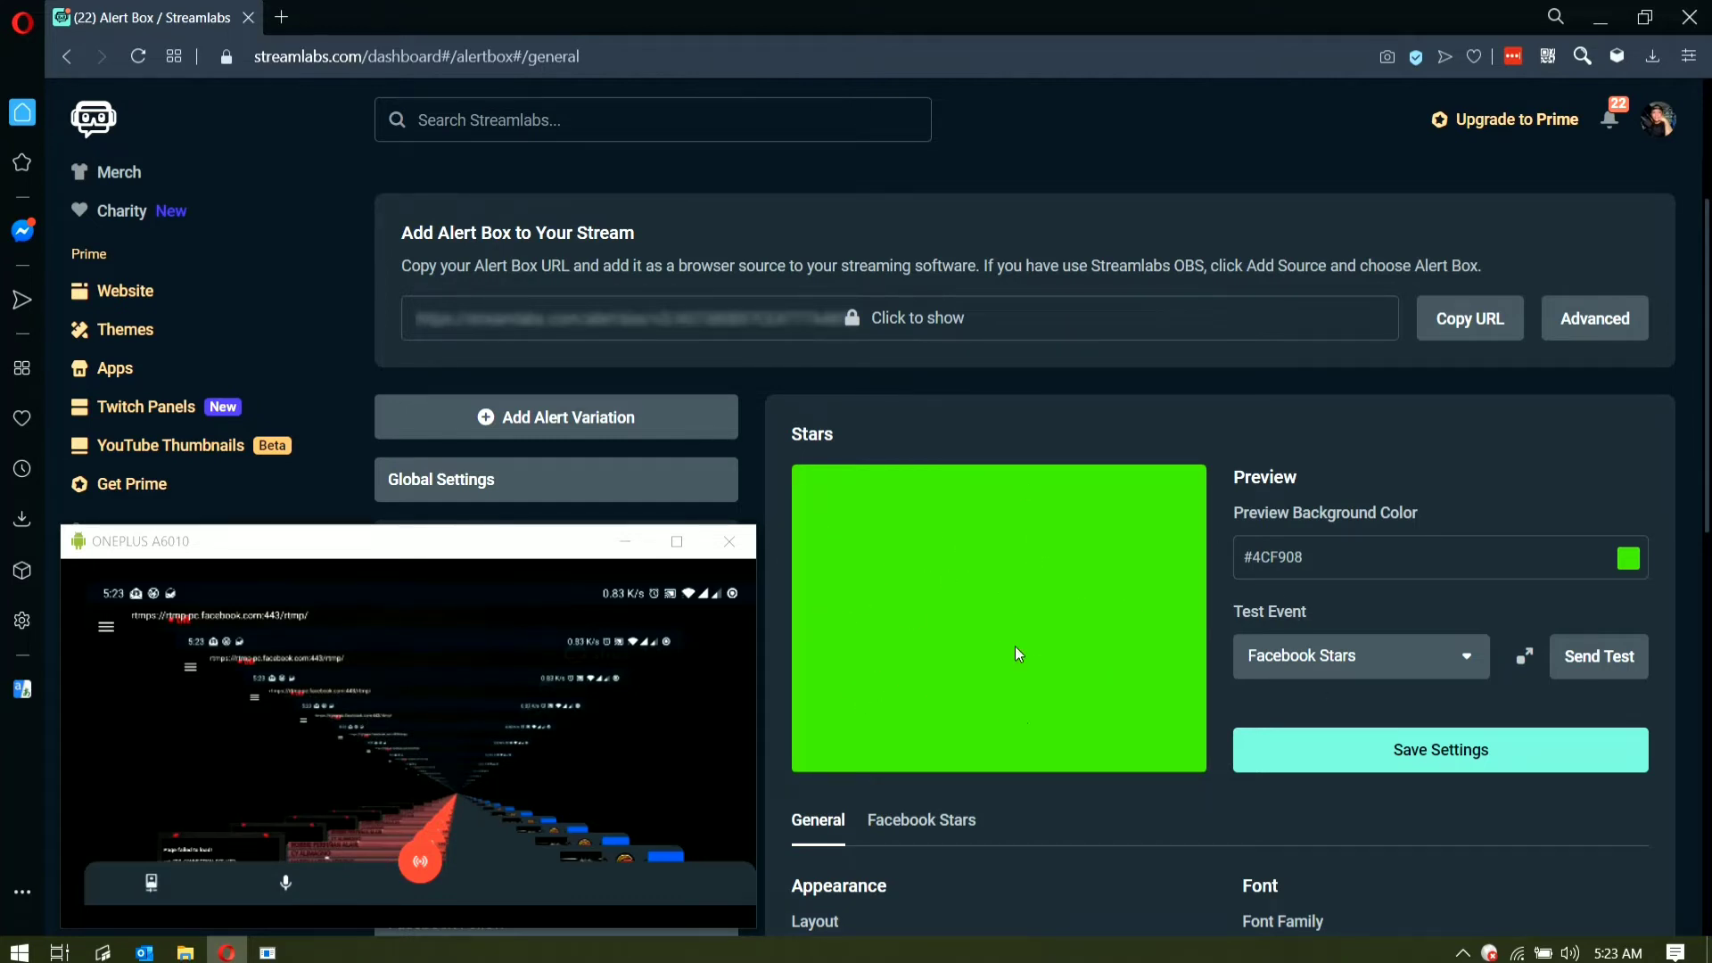
# Step: Switch to the Facebook Follow variation and send a test follower alert
pyautogui.scroll(-6, 1018, 718)
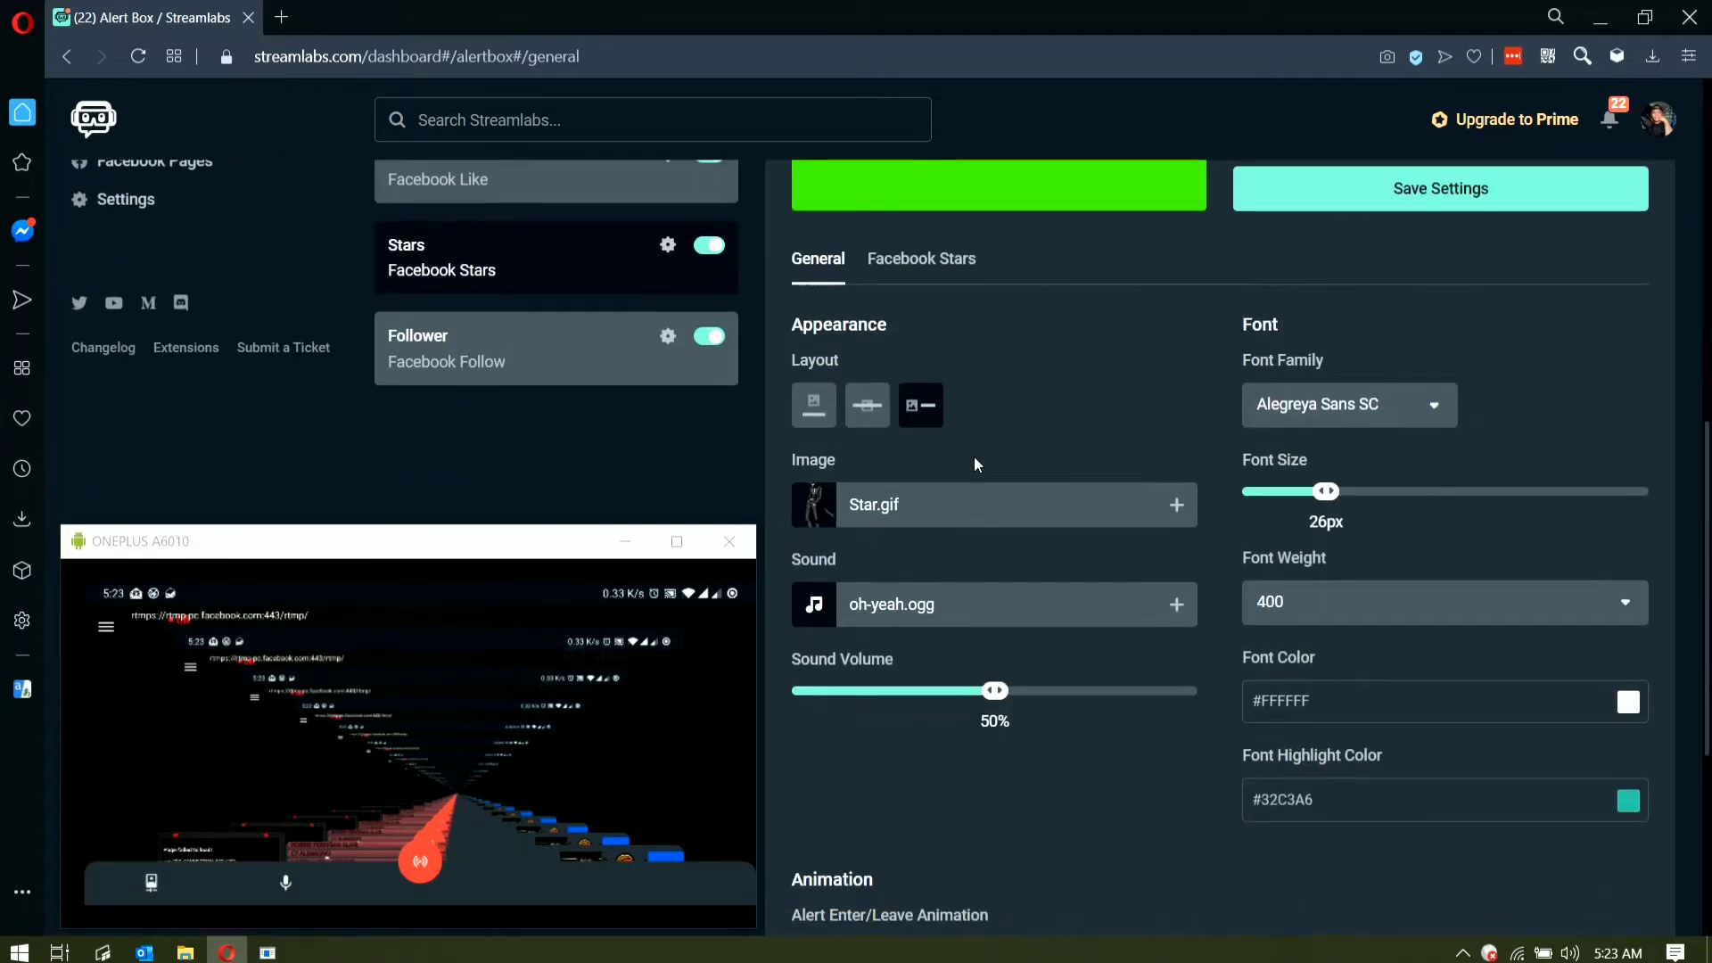
pyautogui.scroll(1, 956, 488)
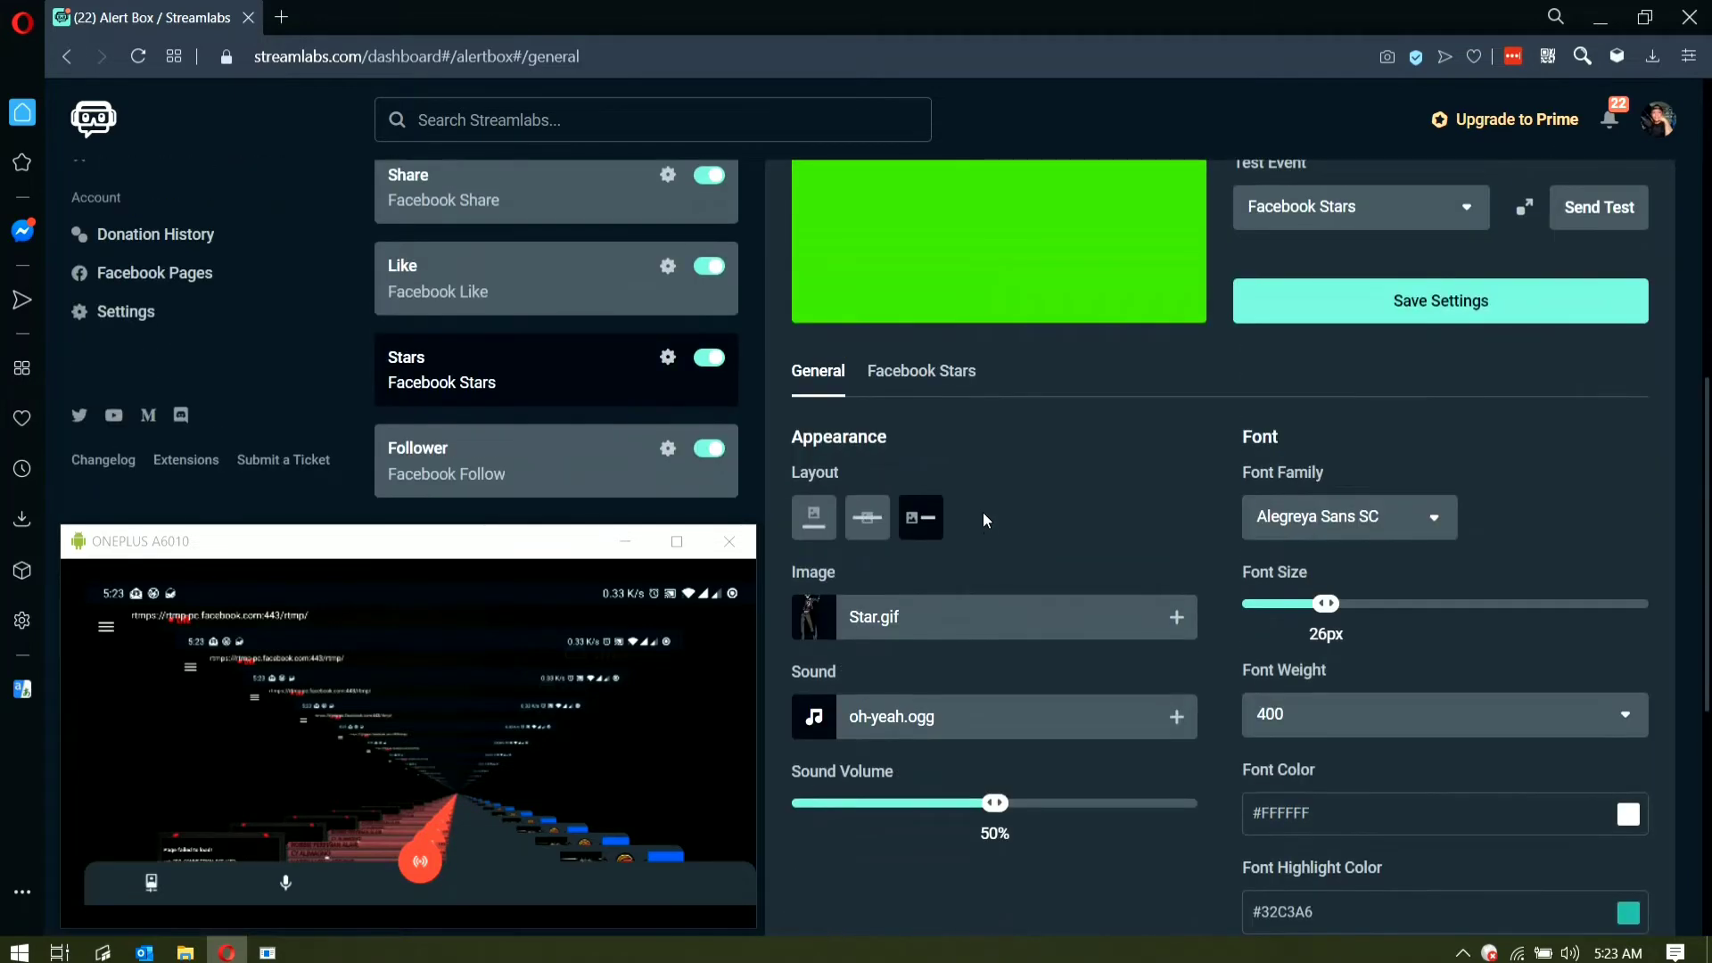
pyautogui.click(466, 476)
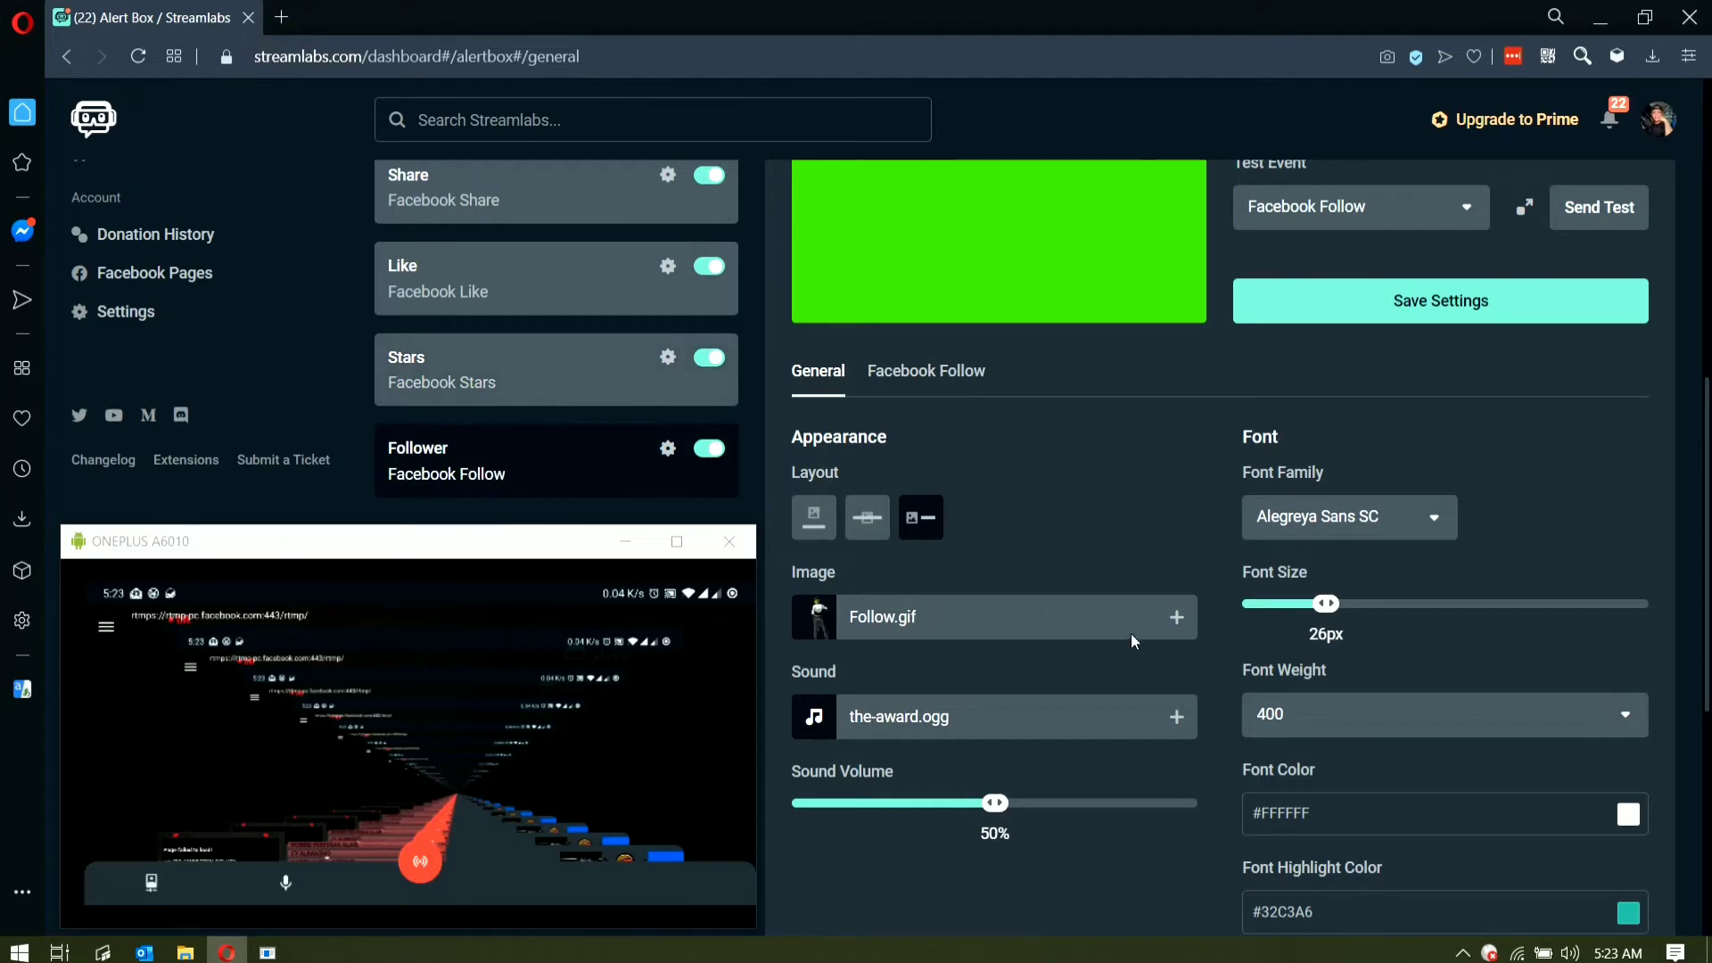
pyautogui.scroll(5, 1112, 633)
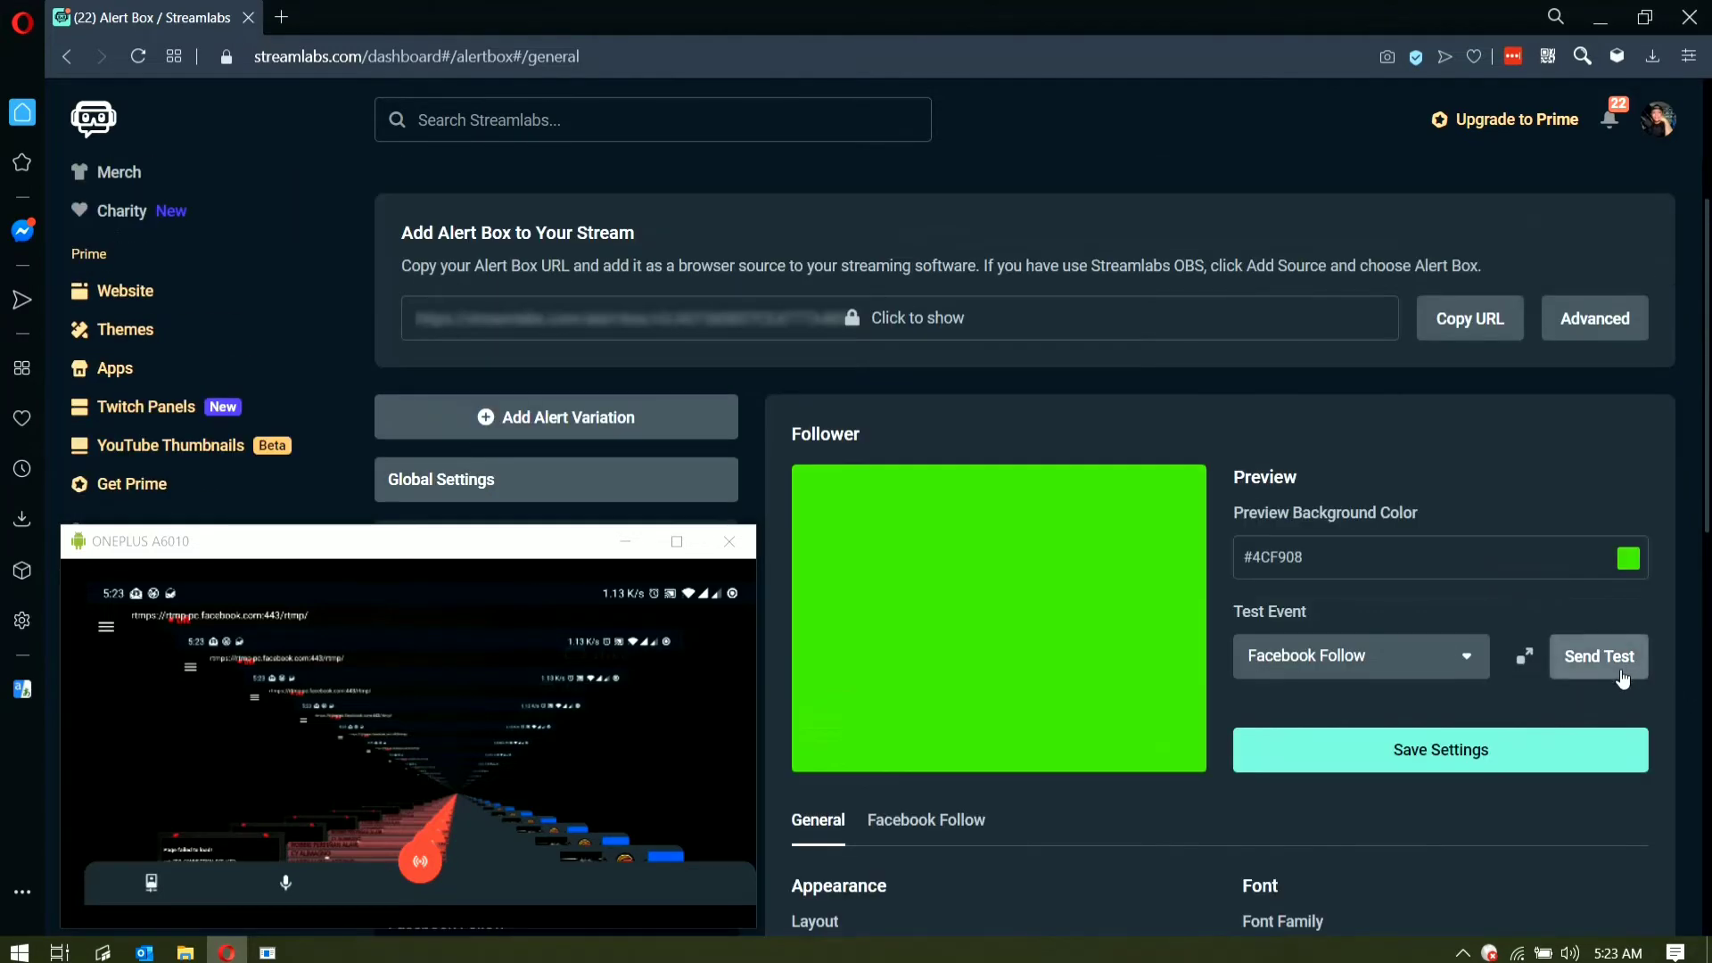
pyautogui.scroll(1, 1623, 678)
pyautogui.click(1606, 784)
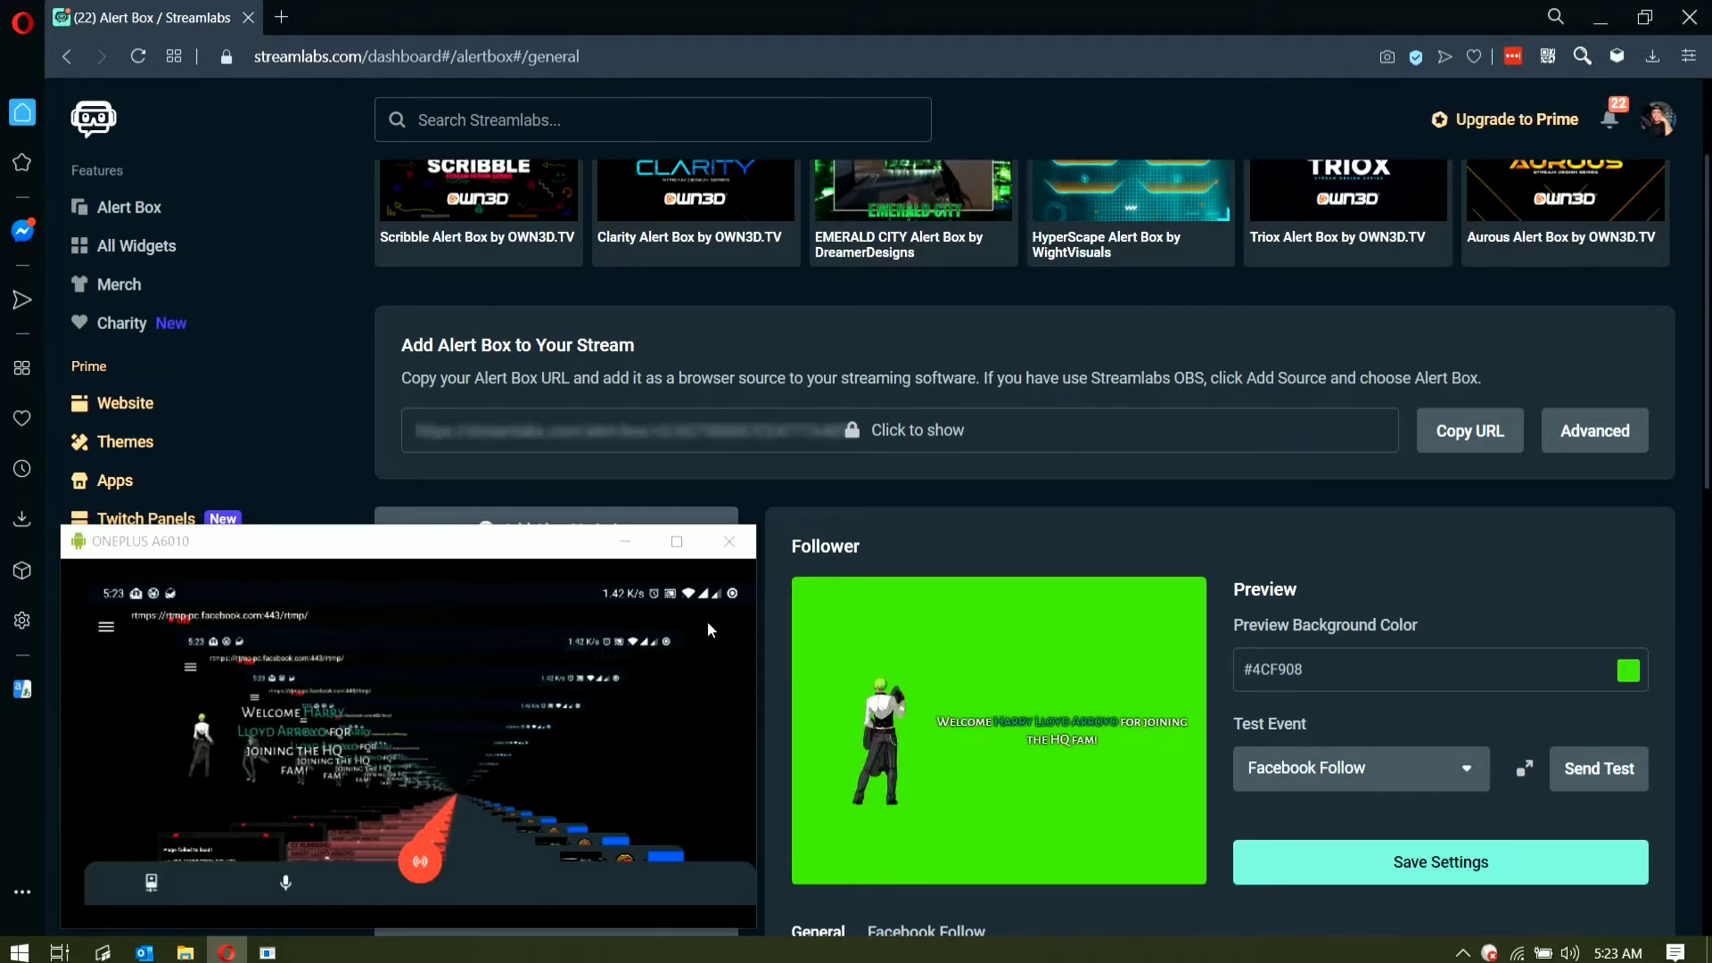
# Step: Close the phone mirror window and head to All Widgets
pyautogui.scroll(-4, 724, 518)
pyautogui.click(729, 542)
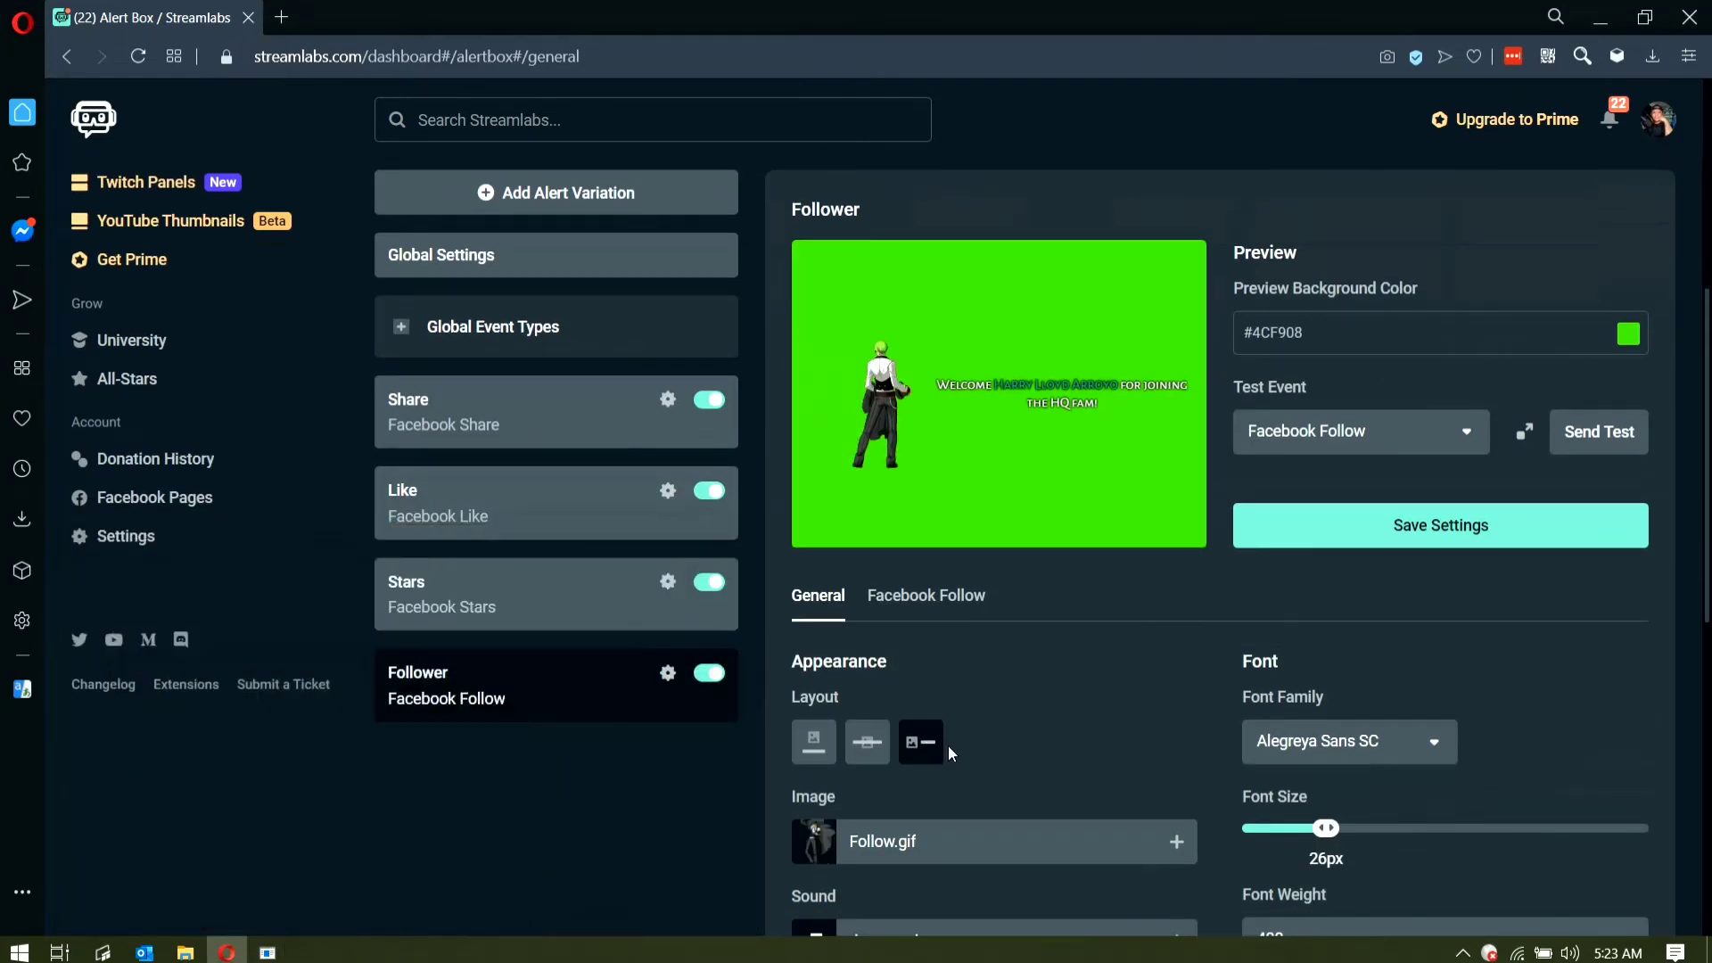
pyautogui.scroll(5, 949, 749)
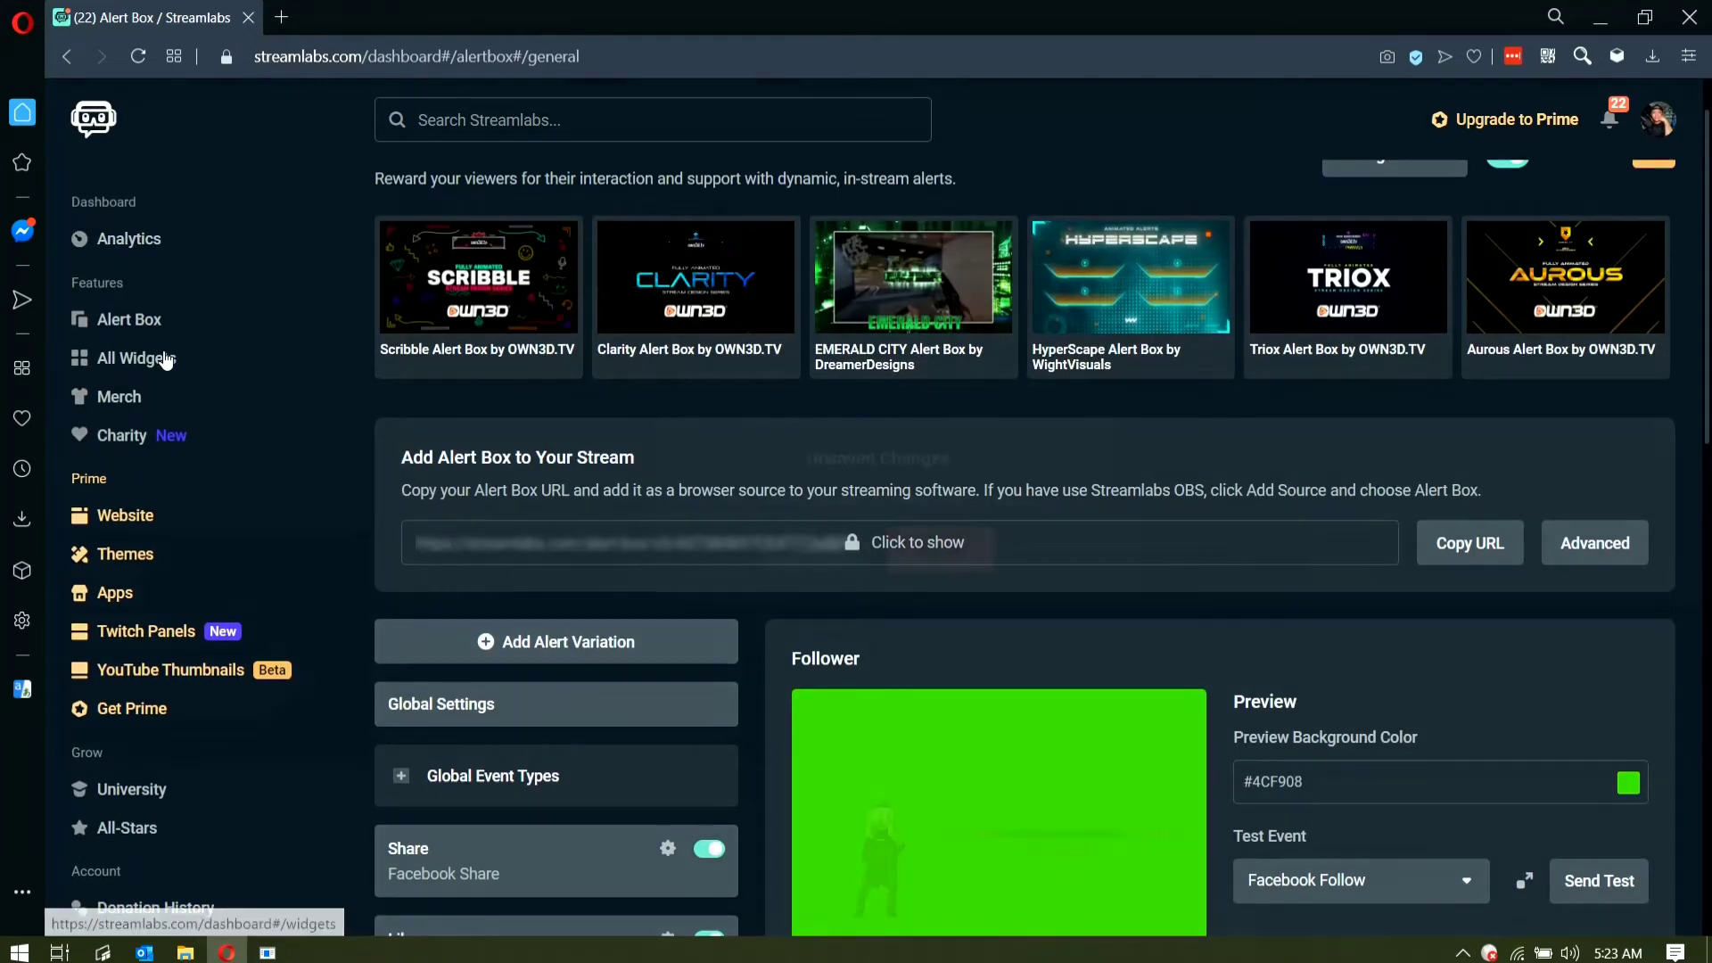
pyautogui.click(165, 359)
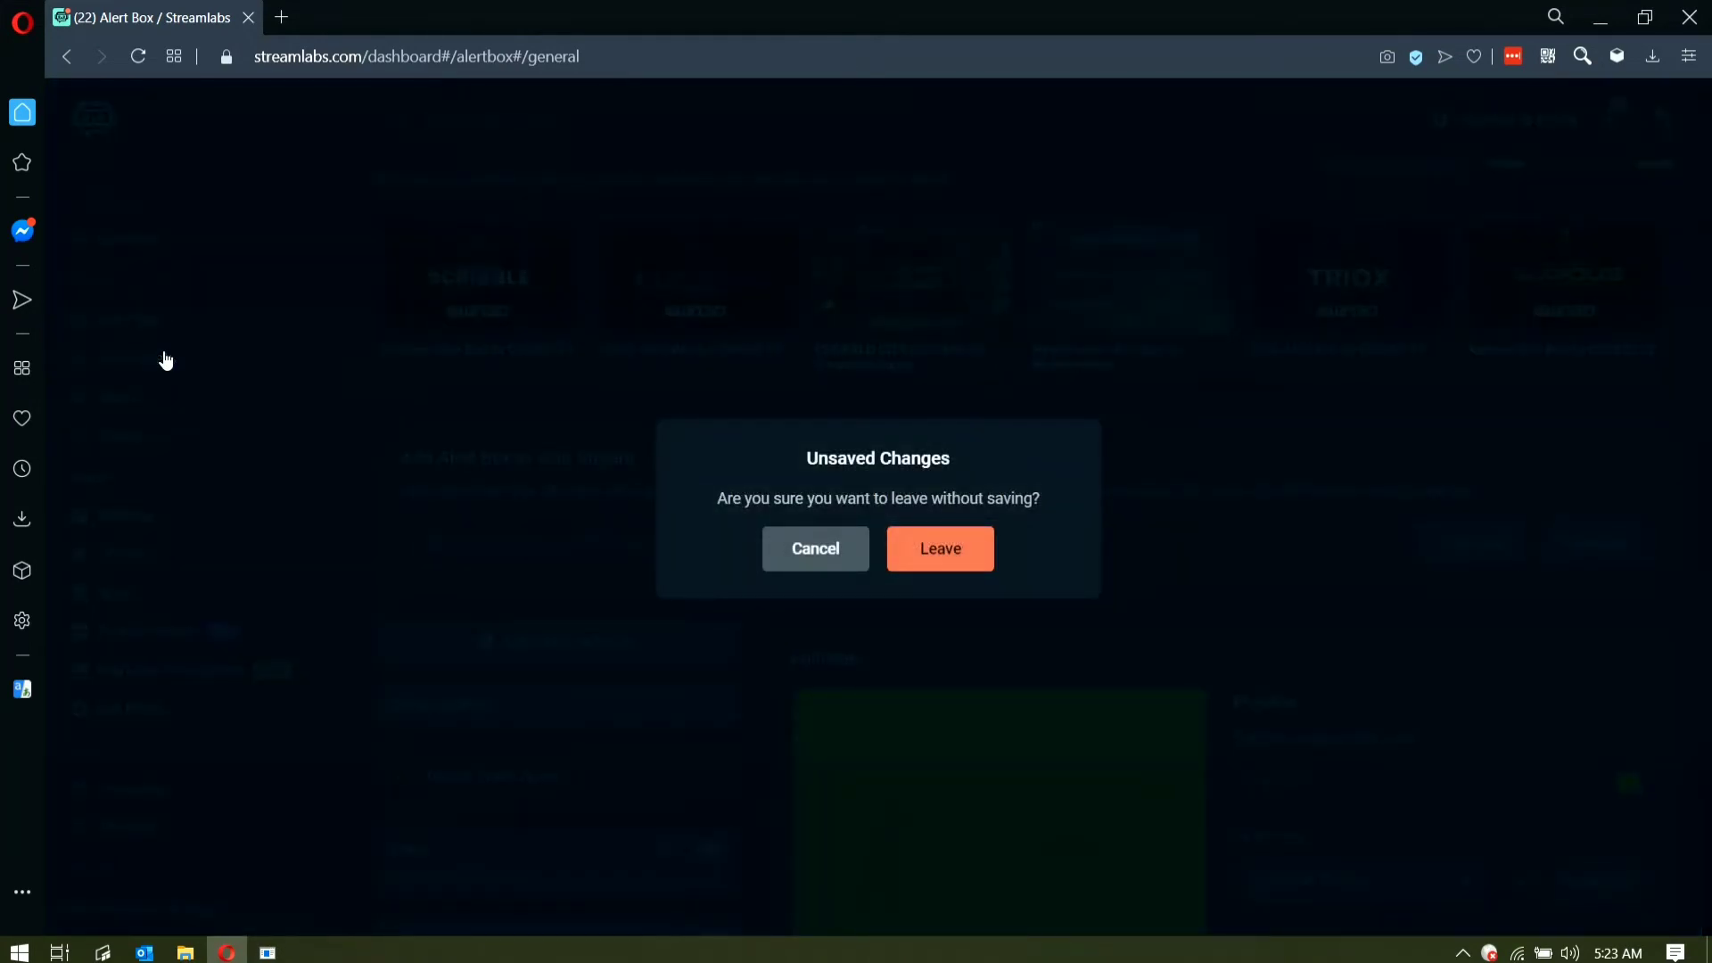
# Step: Leave the alert box unsaved and scroll to the Event List's Honeycomb theme settings
pyautogui.click(924, 548)
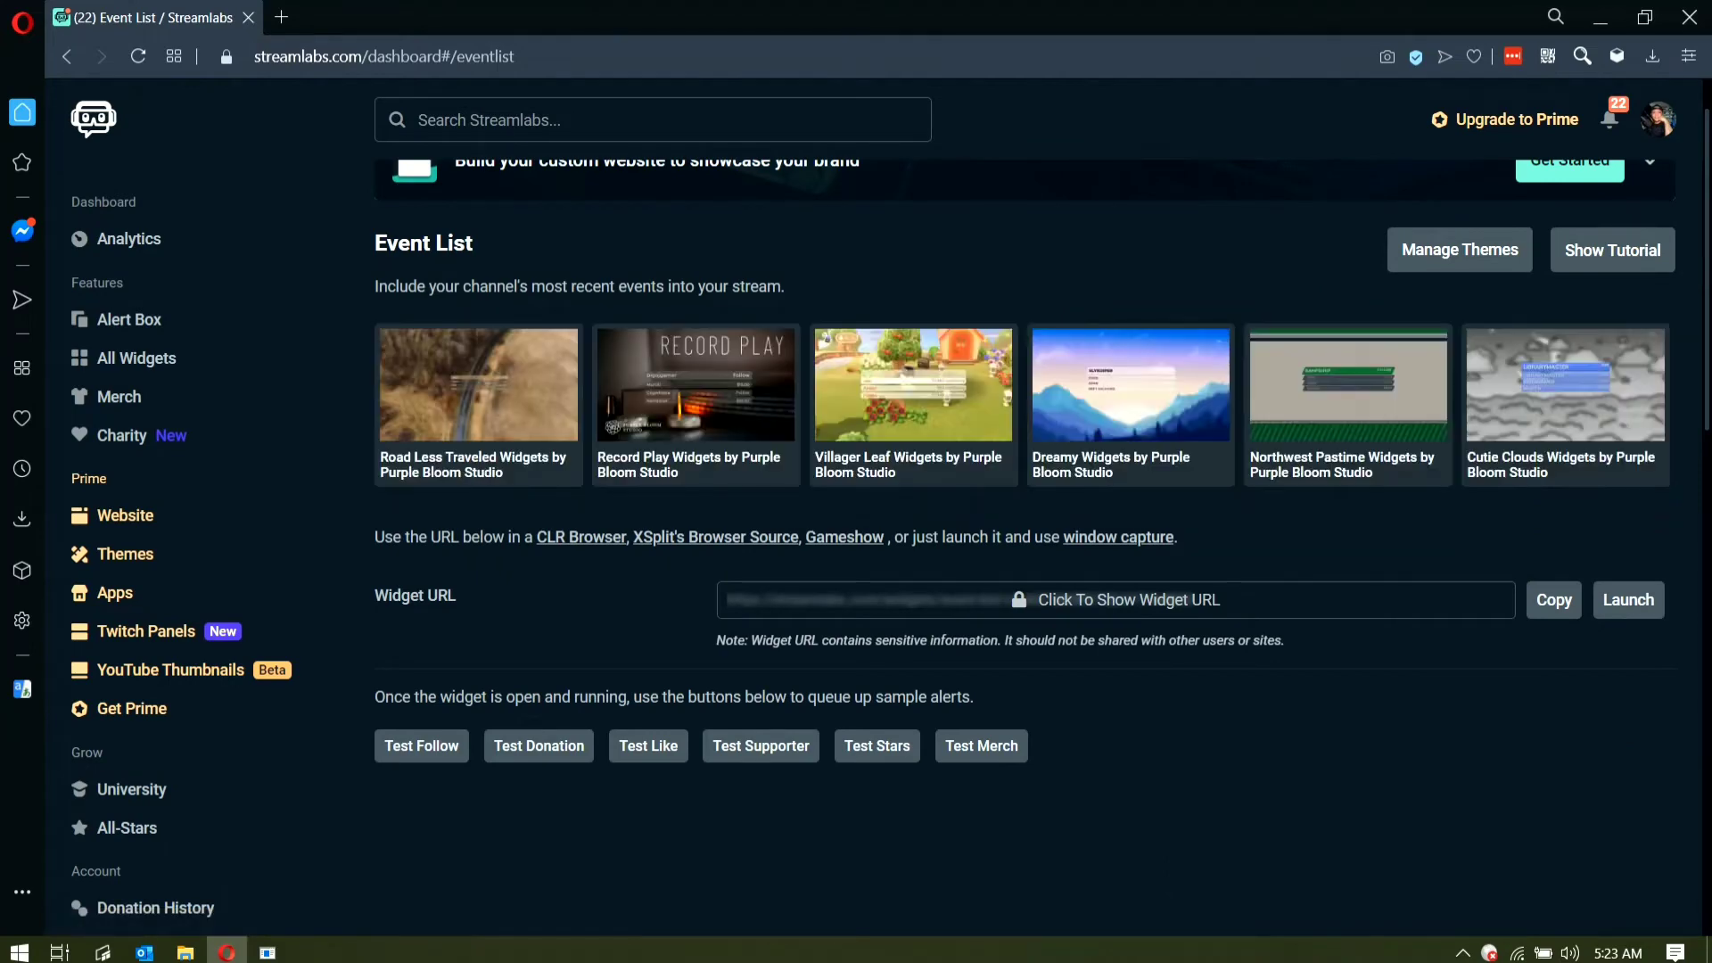
pyautogui.scroll(-4, 1311, 676)
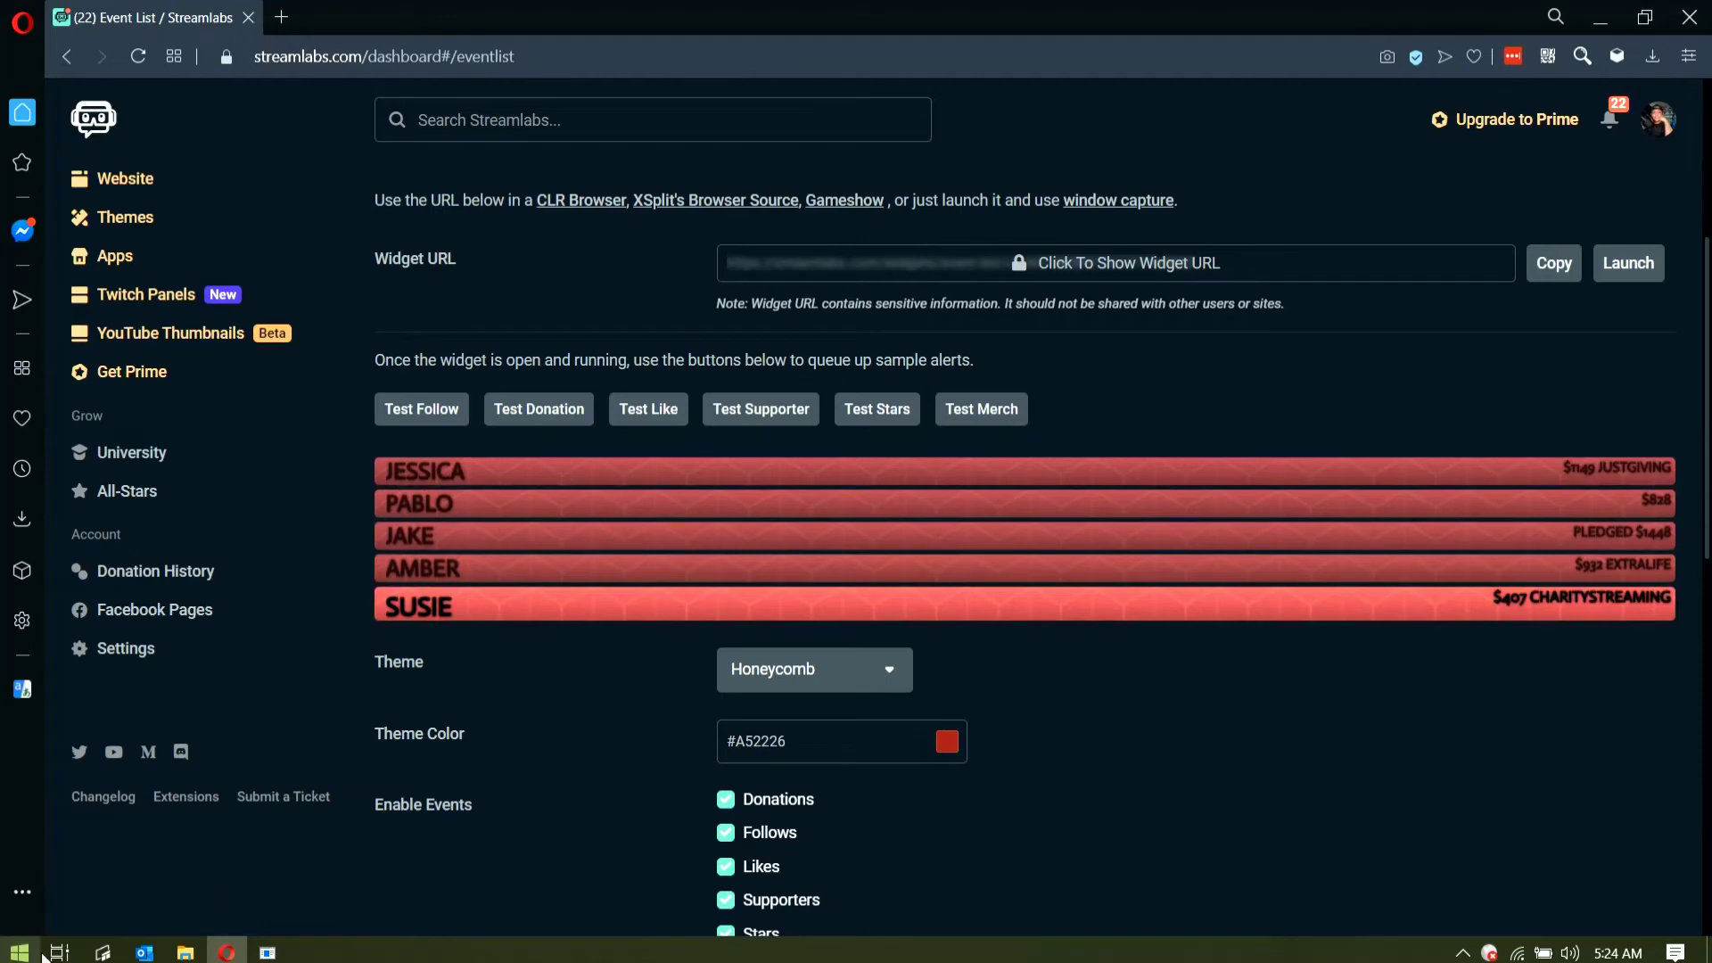
# Step: Bring back and reshape the phone mirror, keeping the Event List on the Honeycomb theme
pyautogui.click(408, 896)
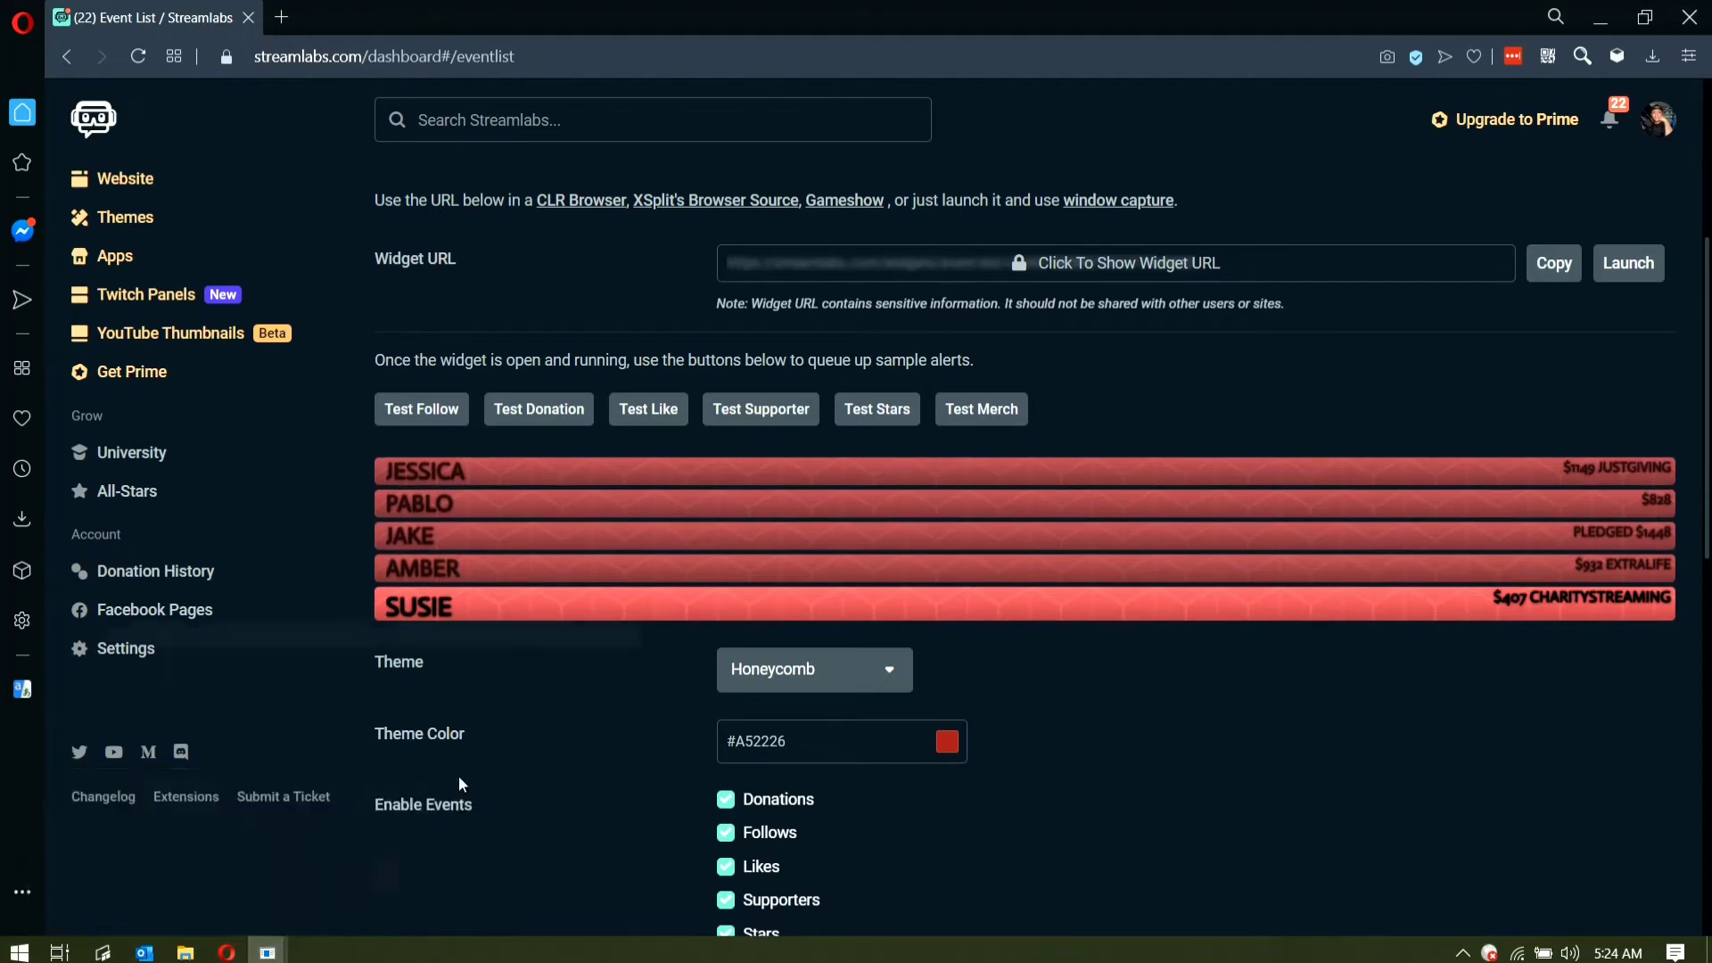
pyautogui.scroll(-2, 701, 351)
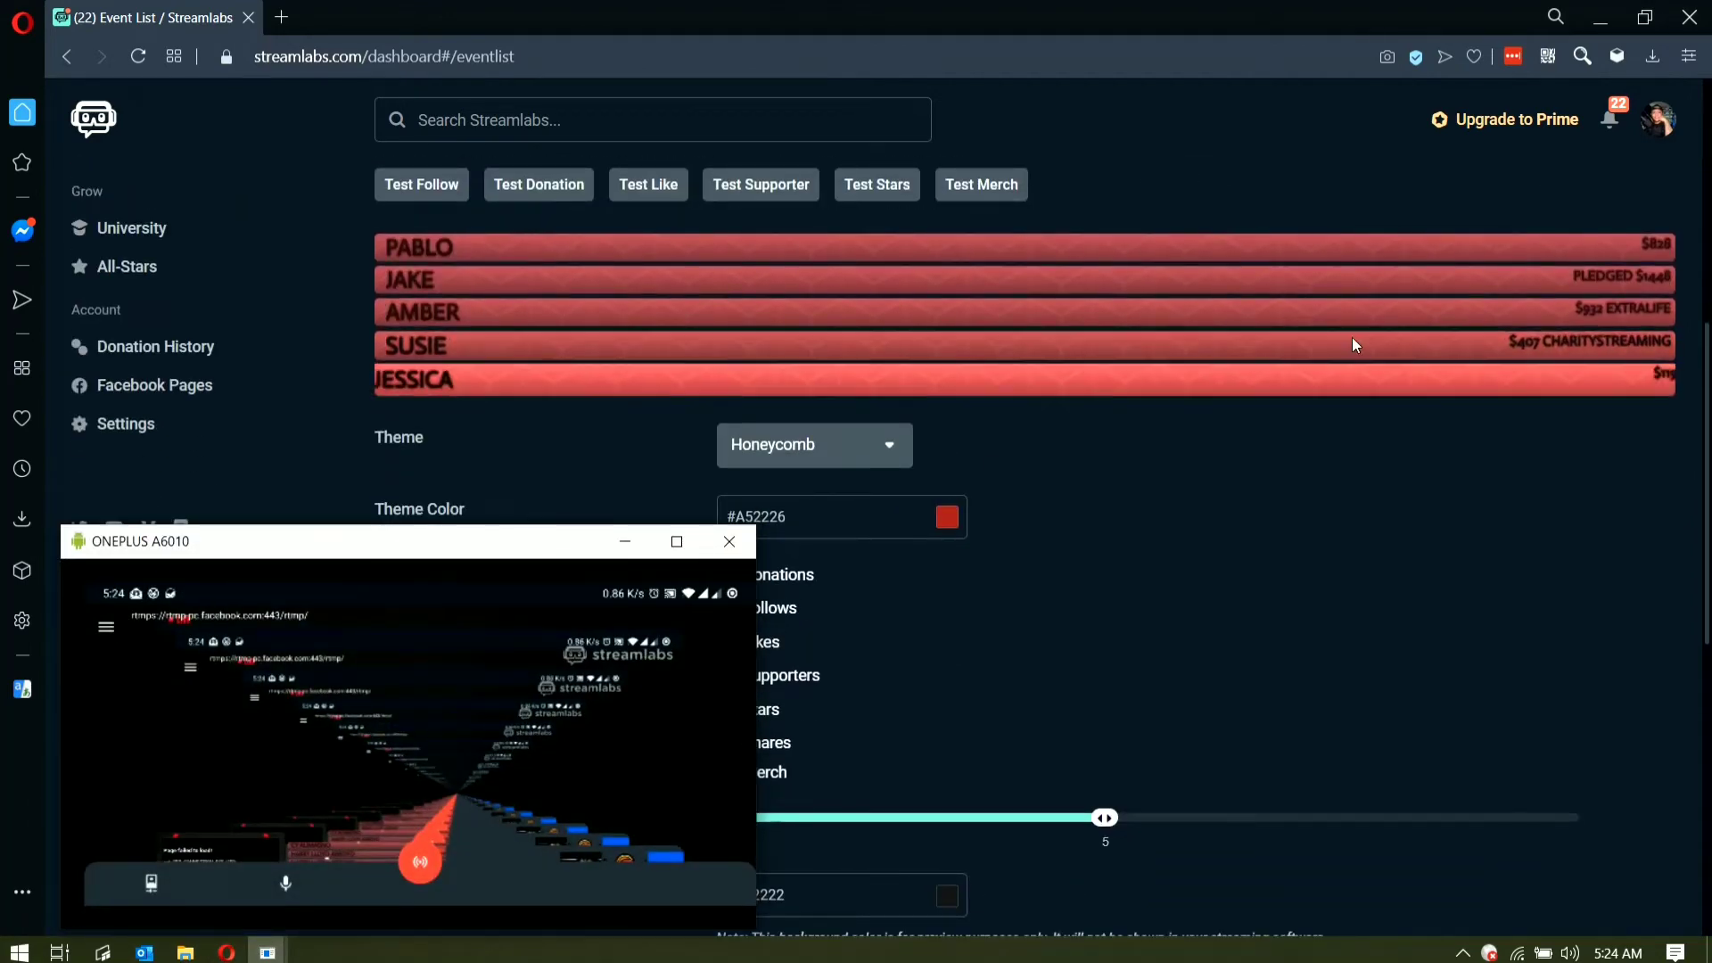
pyautogui.moveTo(754, 527); pyautogui.dragTo(704, 501)
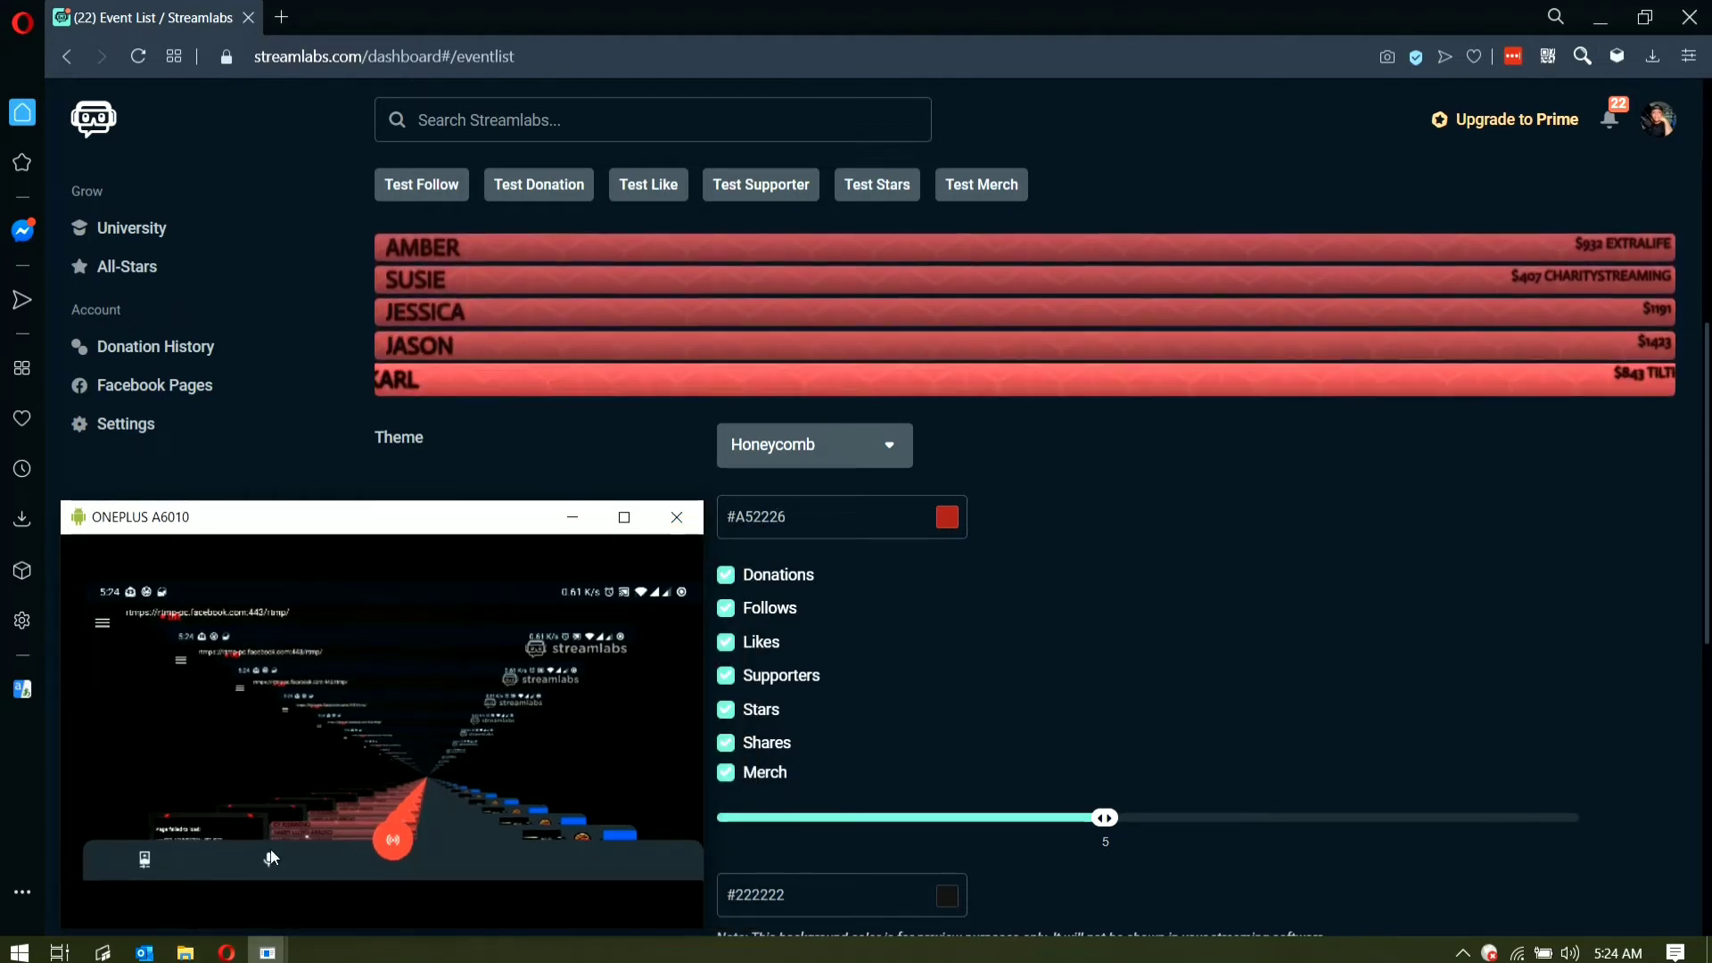
pyautogui.click(883, 446)
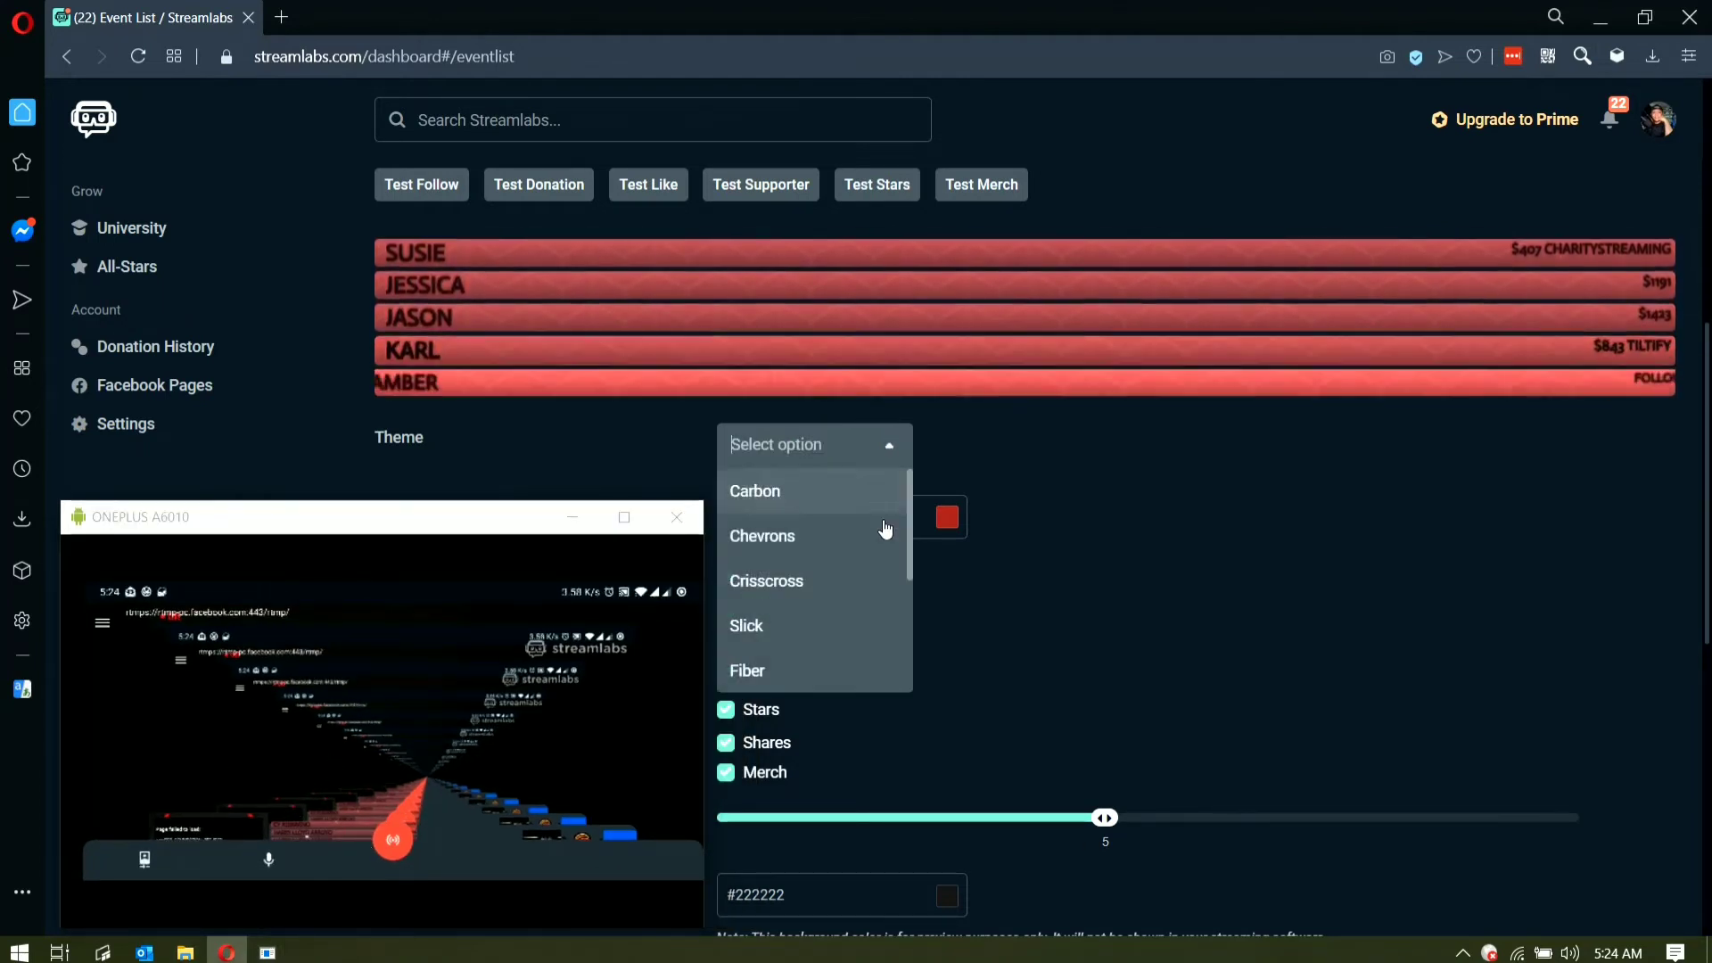
pyautogui.scroll(-3, 855, 624)
pyautogui.scroll(3, 846, 606)
pyautogui.scroll(-3, 856, 580)
pyautogui.click(878, 539)
# Step: Stash the original #A52226 theme colour code in a new browser tab
pyautogui.moveTo(874, 522); pyautogui.dragTo(329, 394)
pyautogui.hotkey('ctrl', 'c')
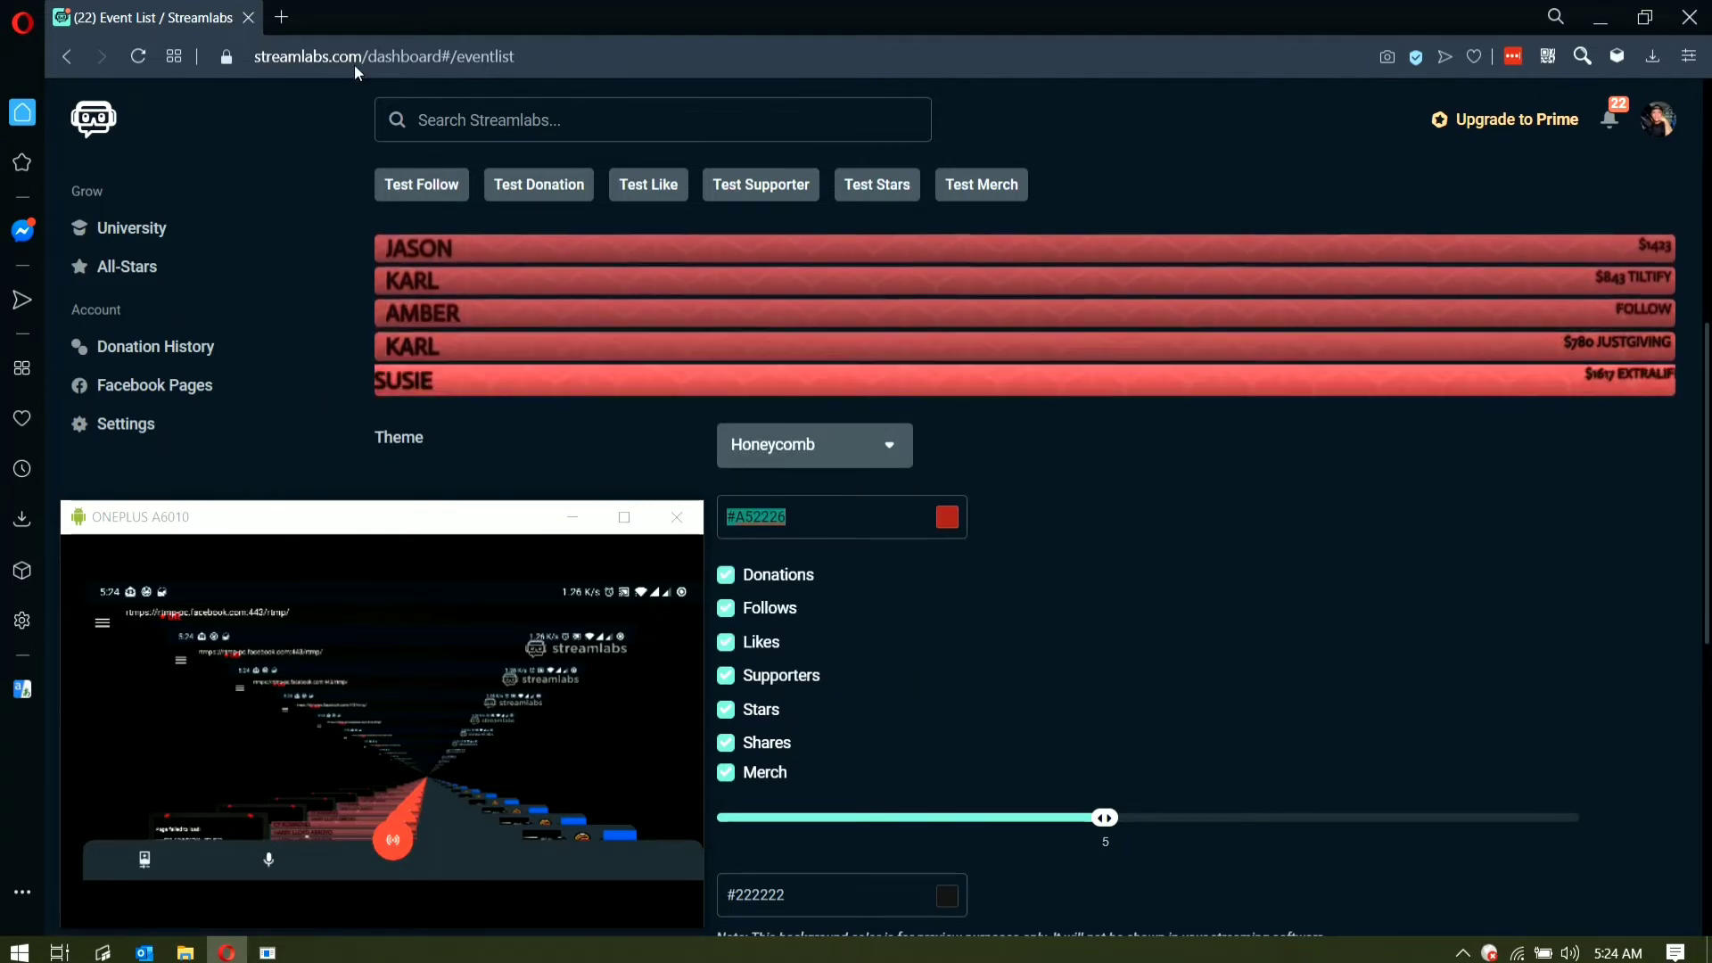
pyautogui.click(282, 17)
pyautogui.hotkey('ctrl', 'v')
pyautogui.hotkey('ctrl', 'Tab')
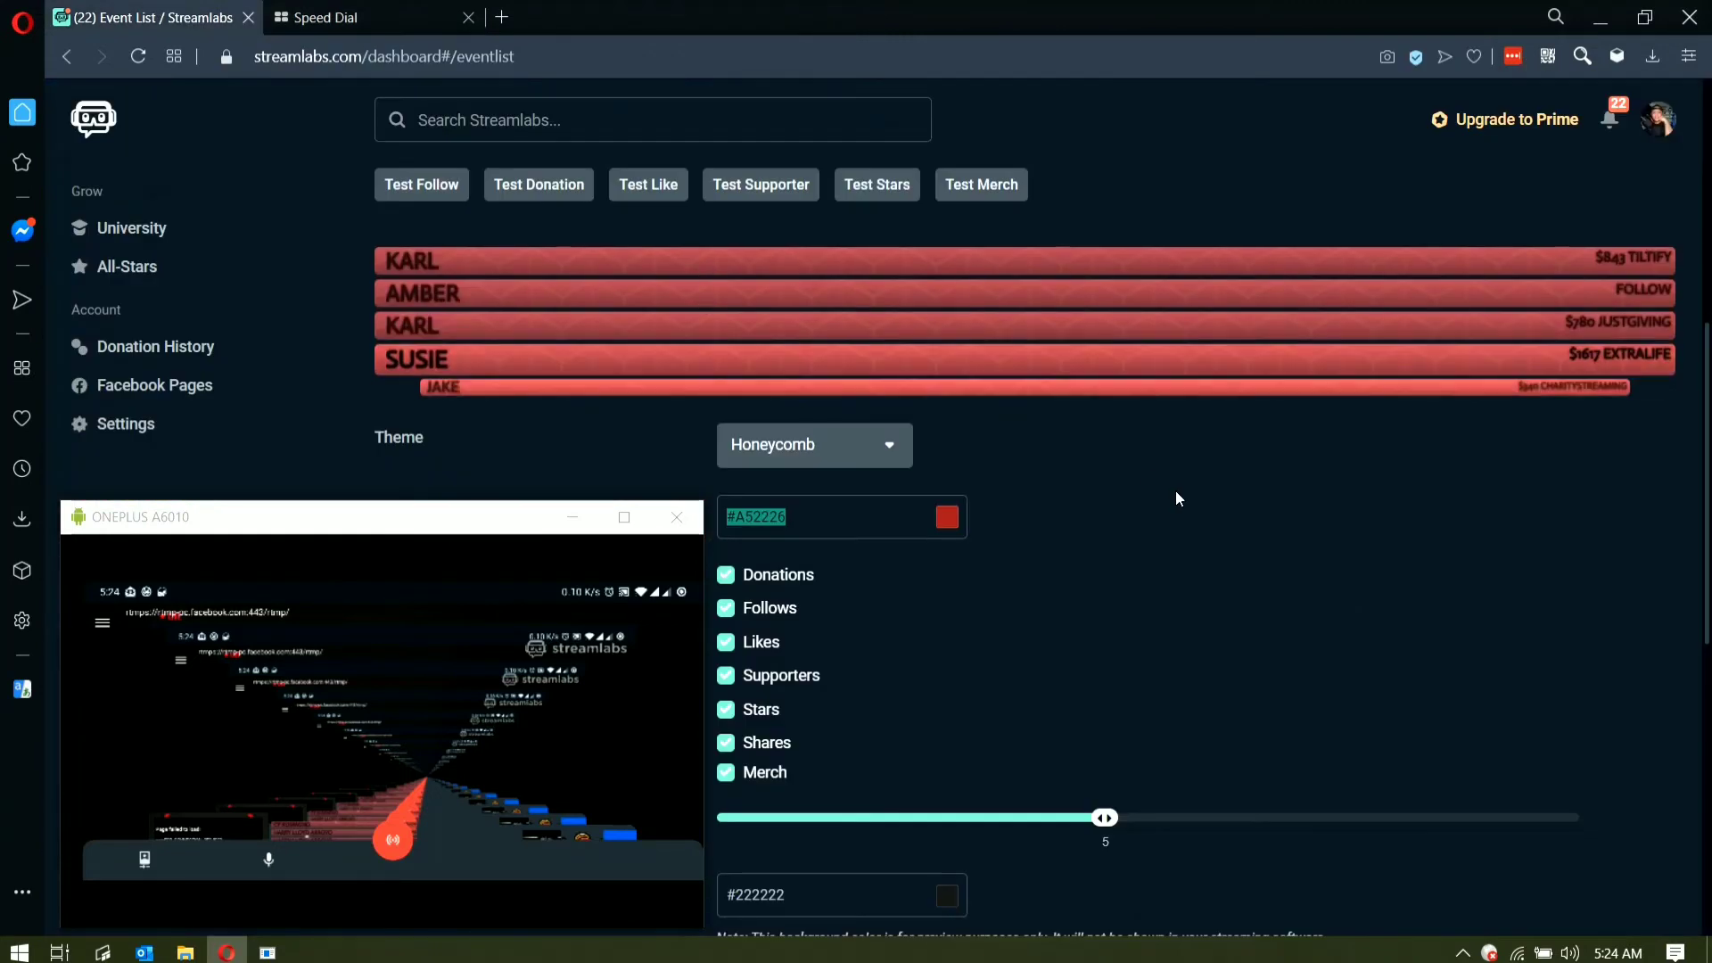
# Step: Change the Event List theme colour to magenta #CF35D6 and save the settings
pyautogui.click(914, 514)
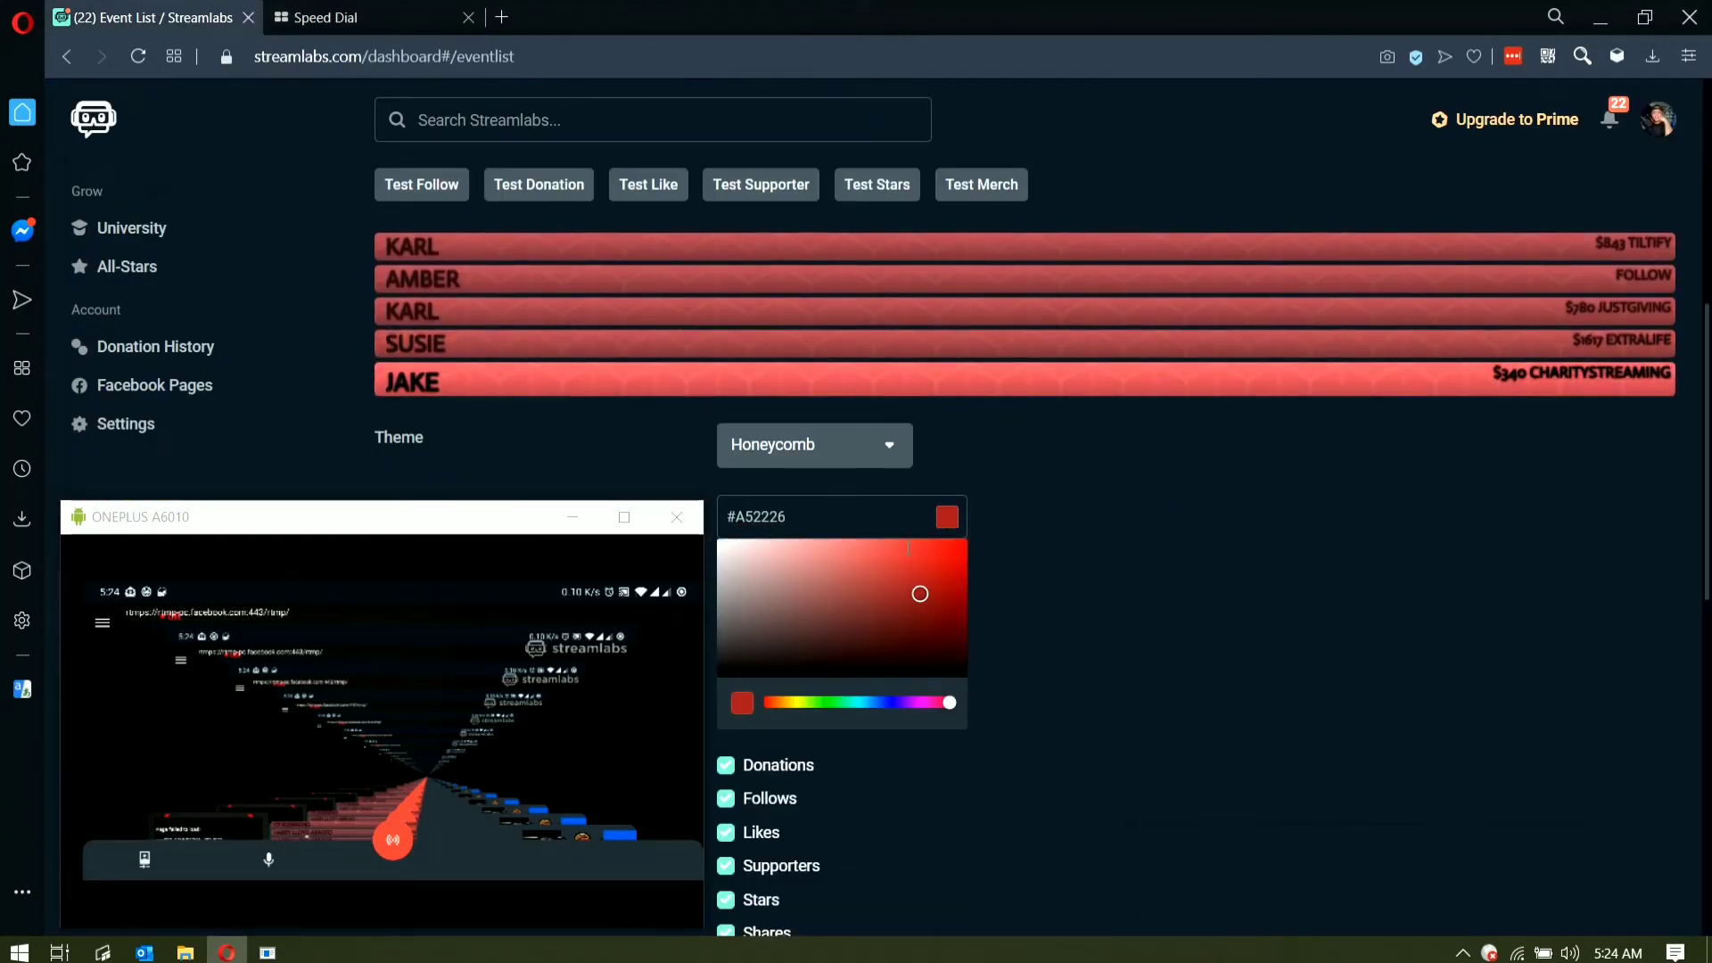
pyautogui.click(919, 703)
pyautogui.click(887, 575)
pyautogui.click(910, 569)
pyautogui.scroll(-3, 956, 786)
pyautogui.scroll(2, 957, 787)
pyautogui.scroll(-10, 927, 806)
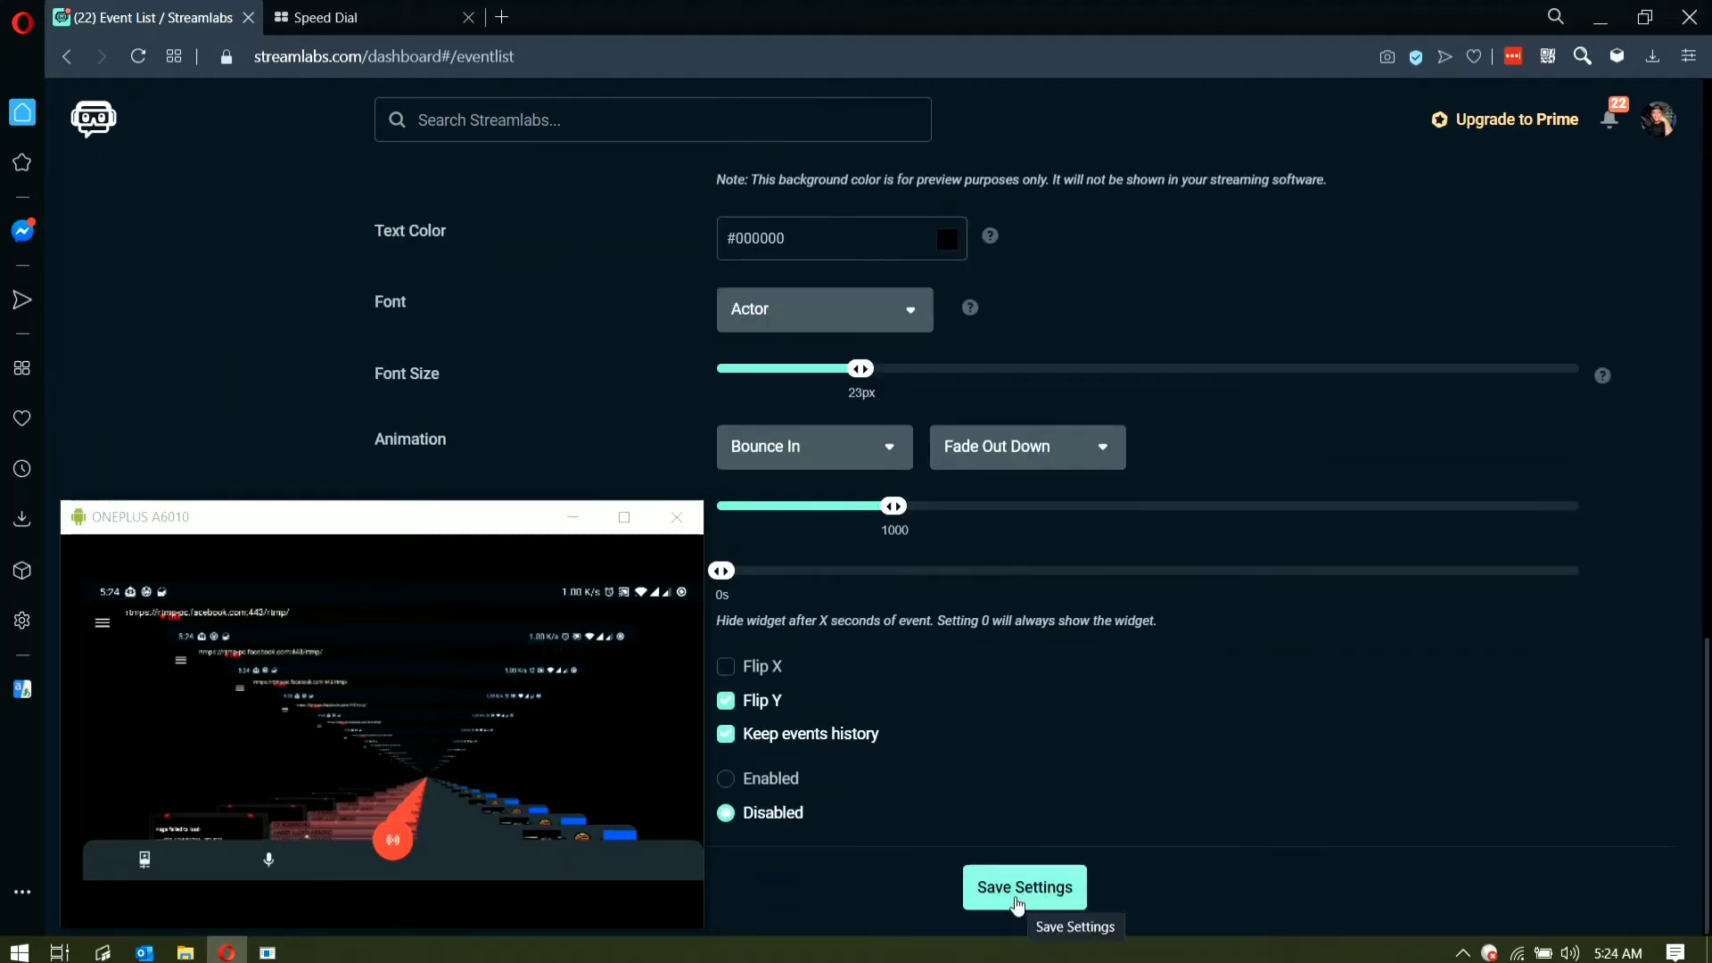
pyautogui.click(1025, 892)
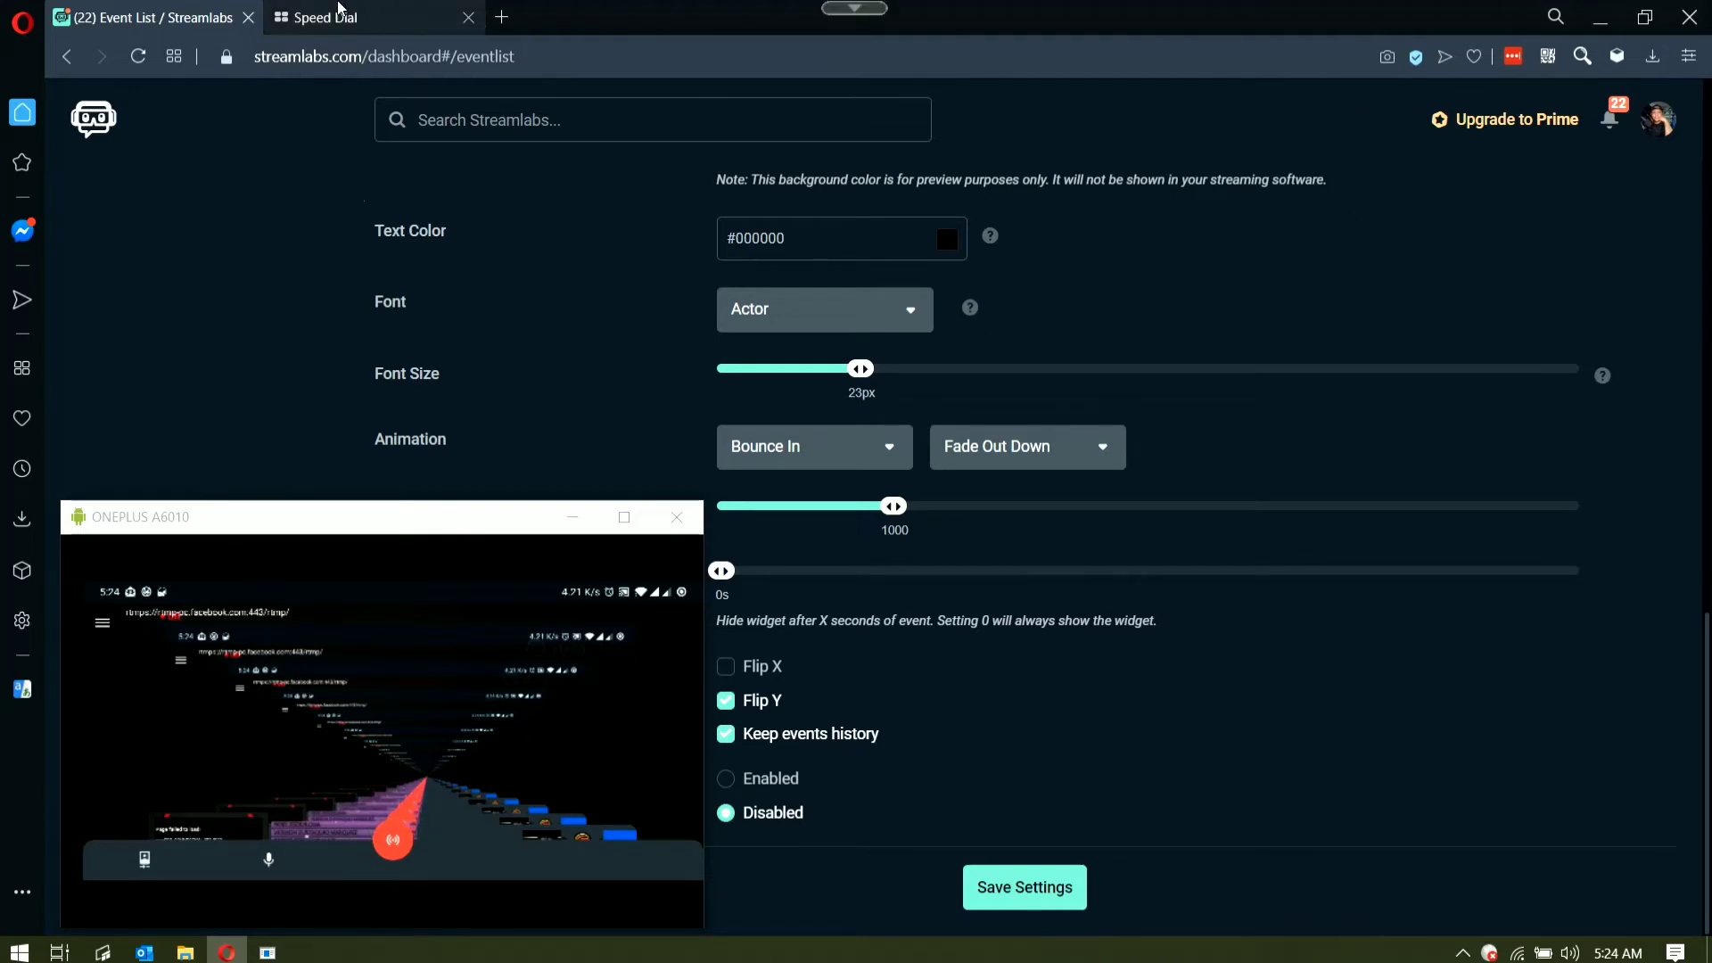
# Step: Restore the Event List theme colour to the original #A52226 and close the spare tab
pyautogui.click(375, 17)
pyautogui.click(429, 61)
pyautogui.hotkey('ctrl', 'c')
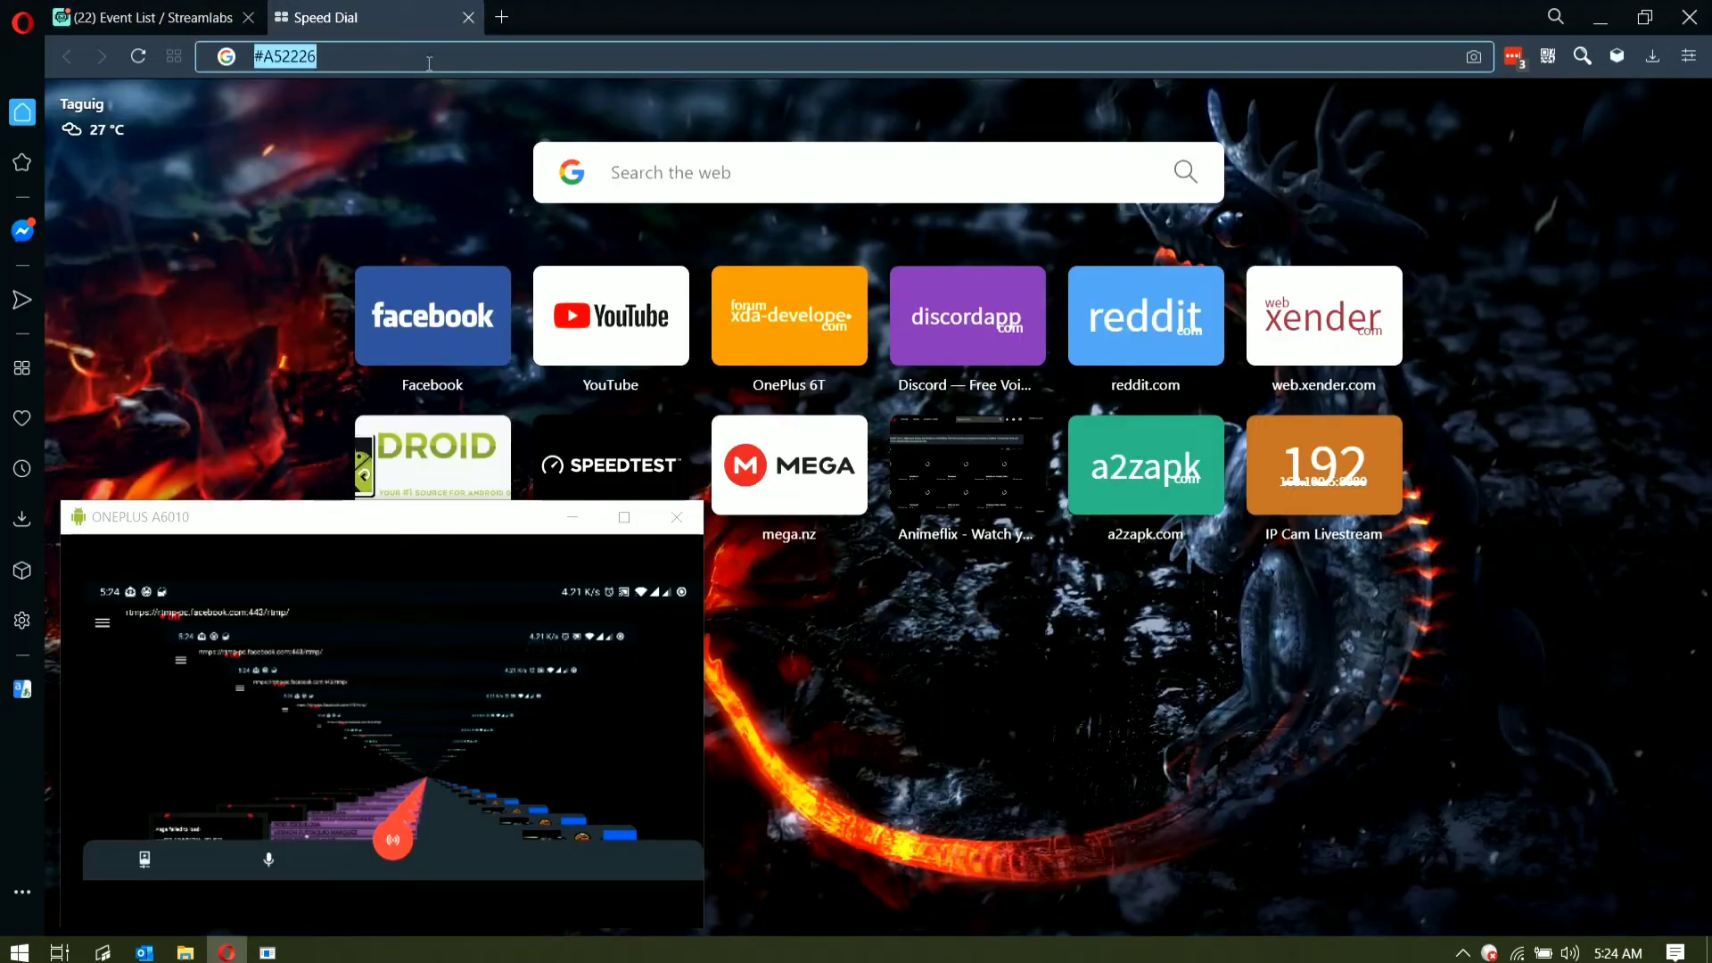
pyautogui.click(468, 17)
pyautogui.scroll(5, 1128, 542)
pyautogui.scroll(3, 1128, 542)
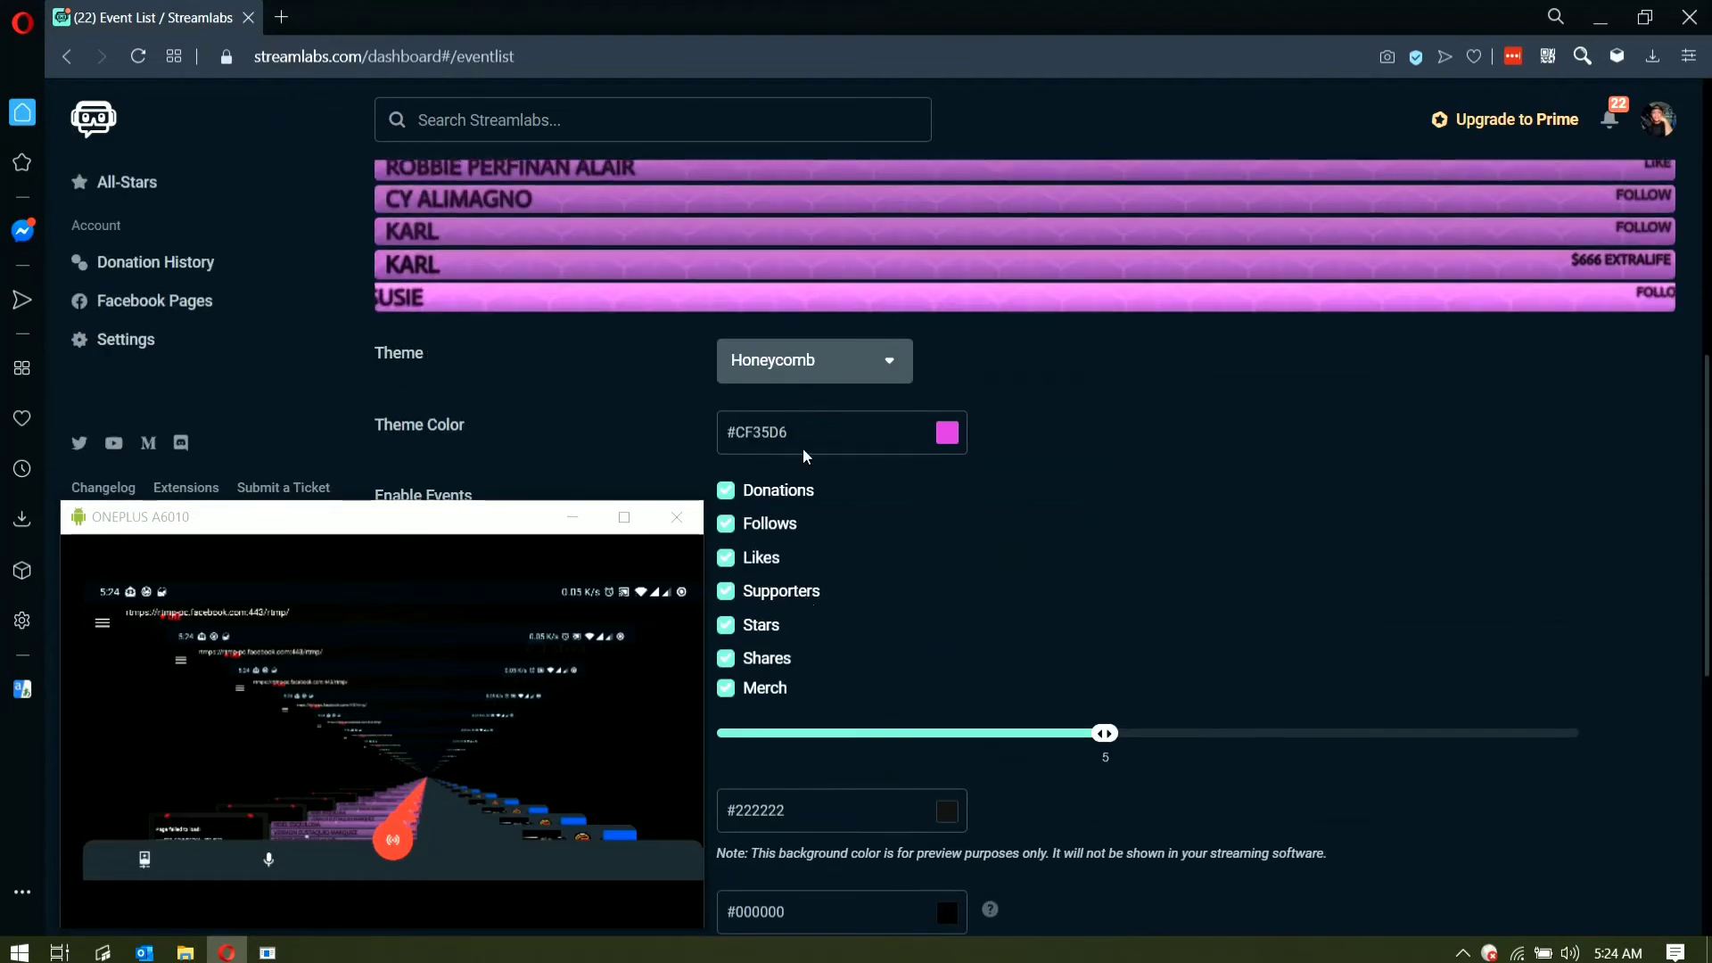
pyautogui.click(829, 432)
pyautogui.hotkey('ctrl', 'a')
pyautogui.hotkey('ctrl', 'v')
pyautogui.click(1144, 482)
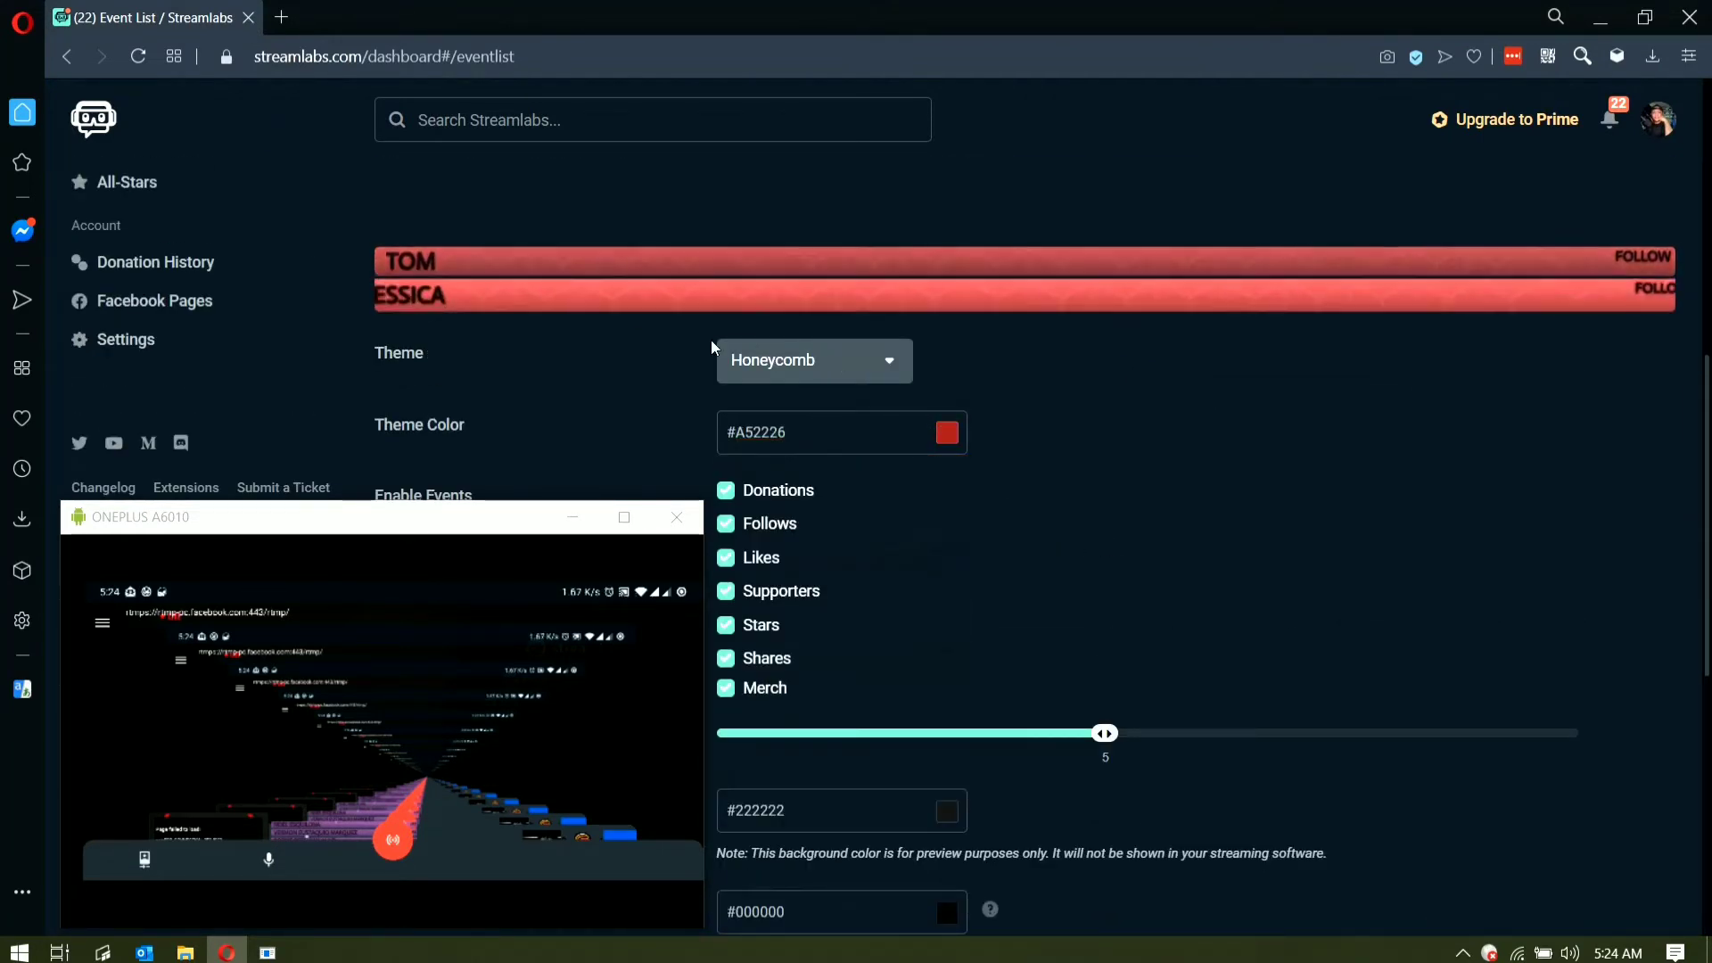
# Step: Try the Carbon theme, then switch the Event List back to Honeycomb
pyautogui.click(803, 360)
pyautogui.click(800, 418)
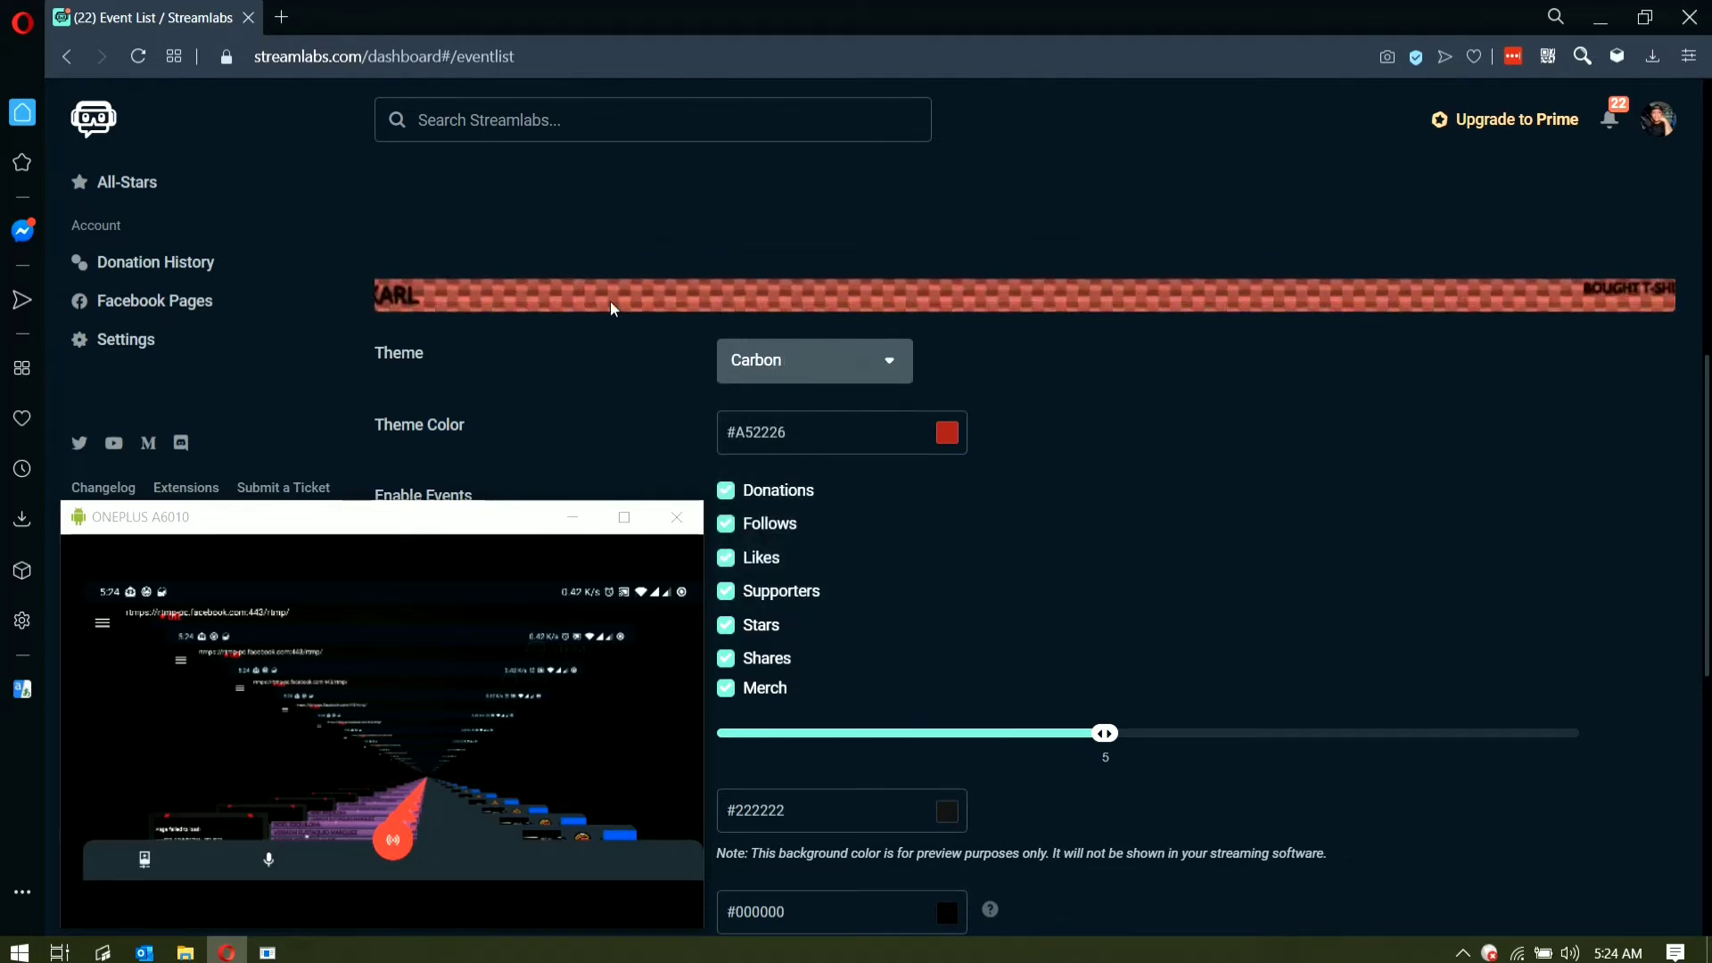
pyautogui.click(832, 366)
pyautogui.scroll(-2, 860, 535)
pyautogui.click(868, 562)
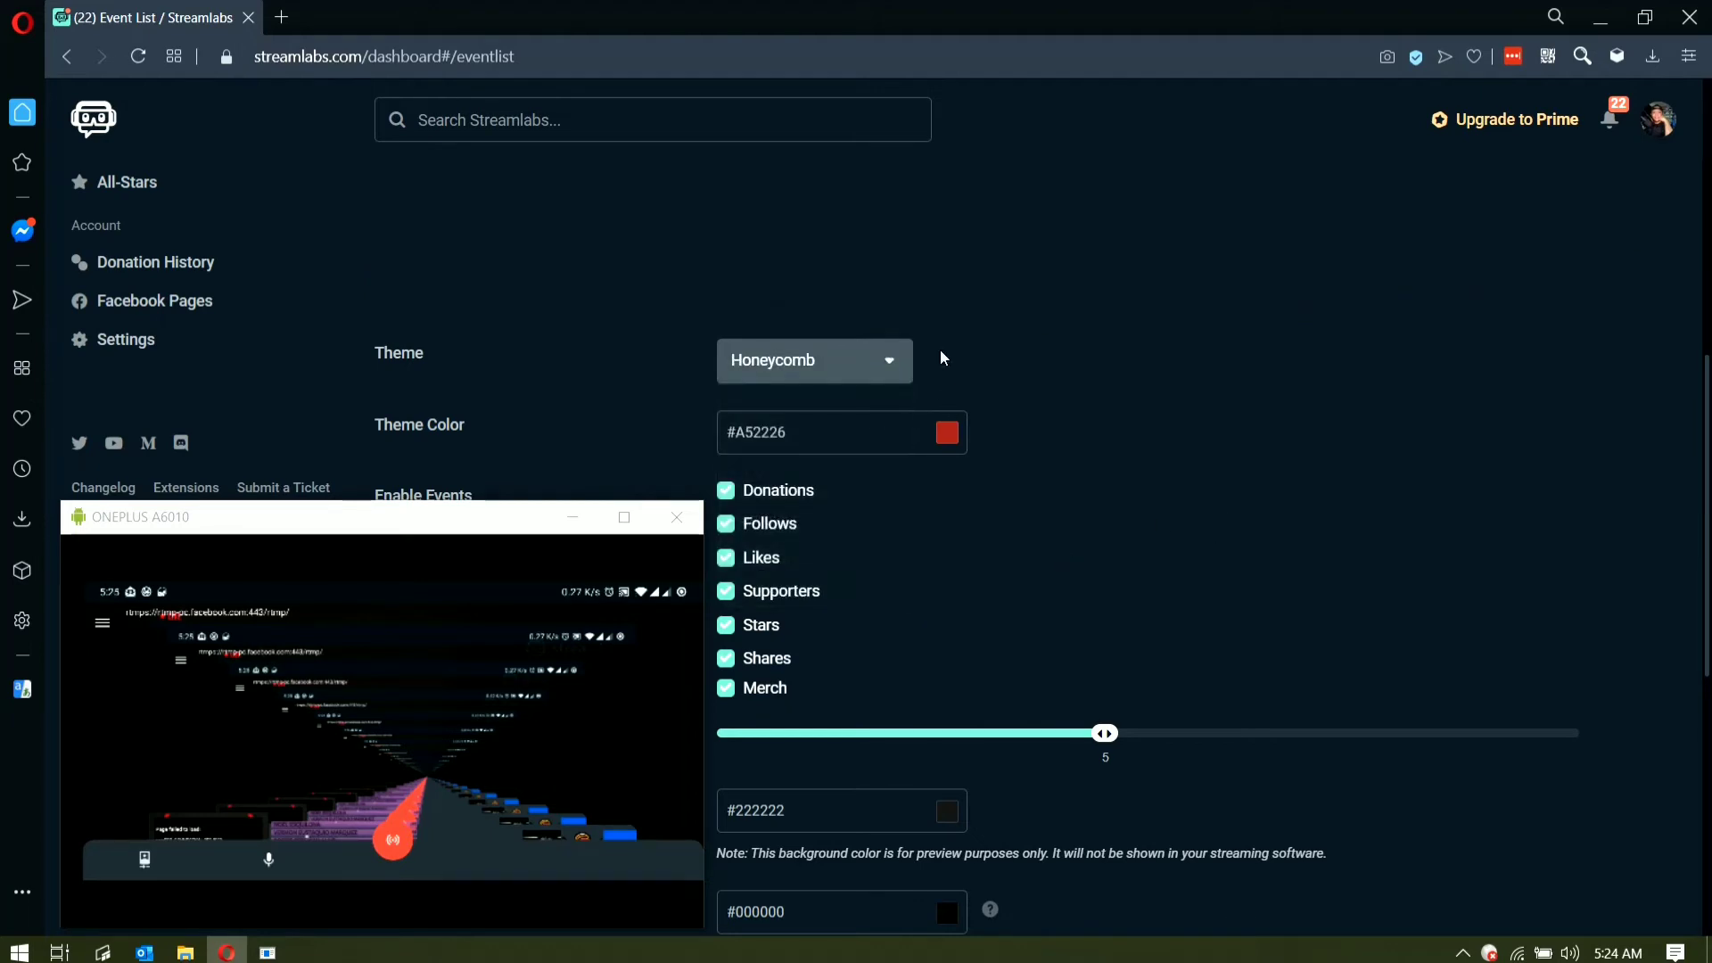
pyautogui.scroll(-2, 950, 385)
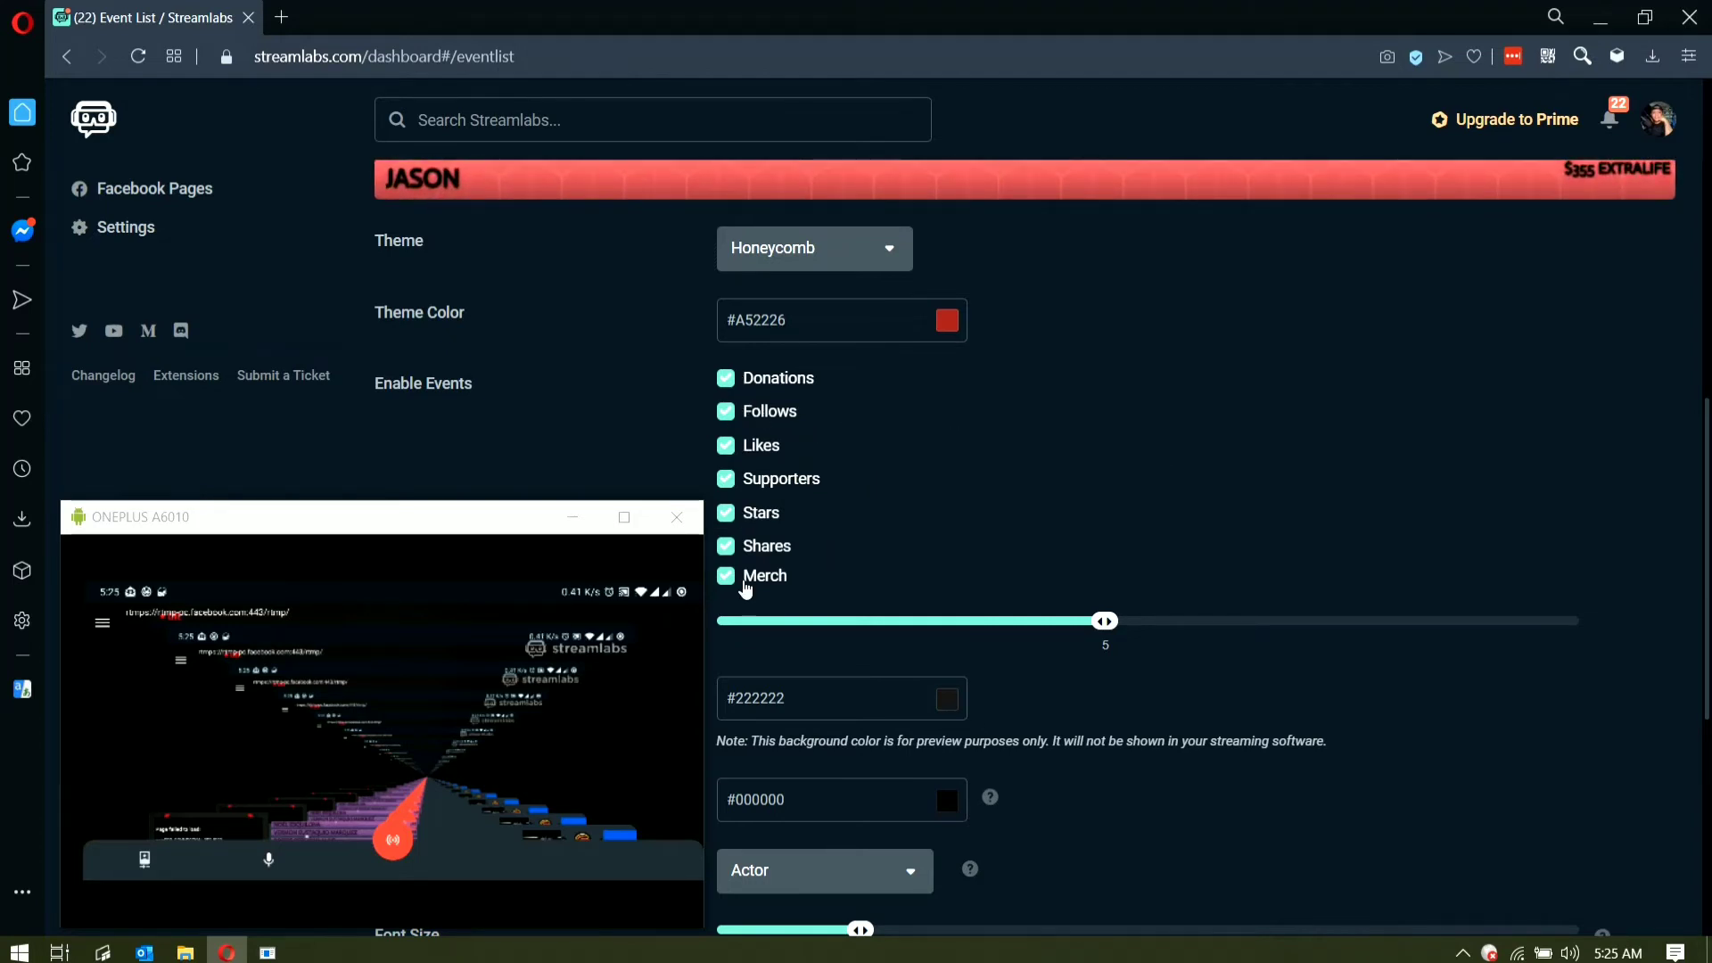
# Step: Save the Honeycomb Event List settings (#000000 text, Actor 23px, Bounce In / Fade Out Down), then return to the top
pyautogui.scroll(-2, 745, 584)
pyautogui.scroll(2, 740, 272)
pyautogui.scroll(-2, 944, 487)
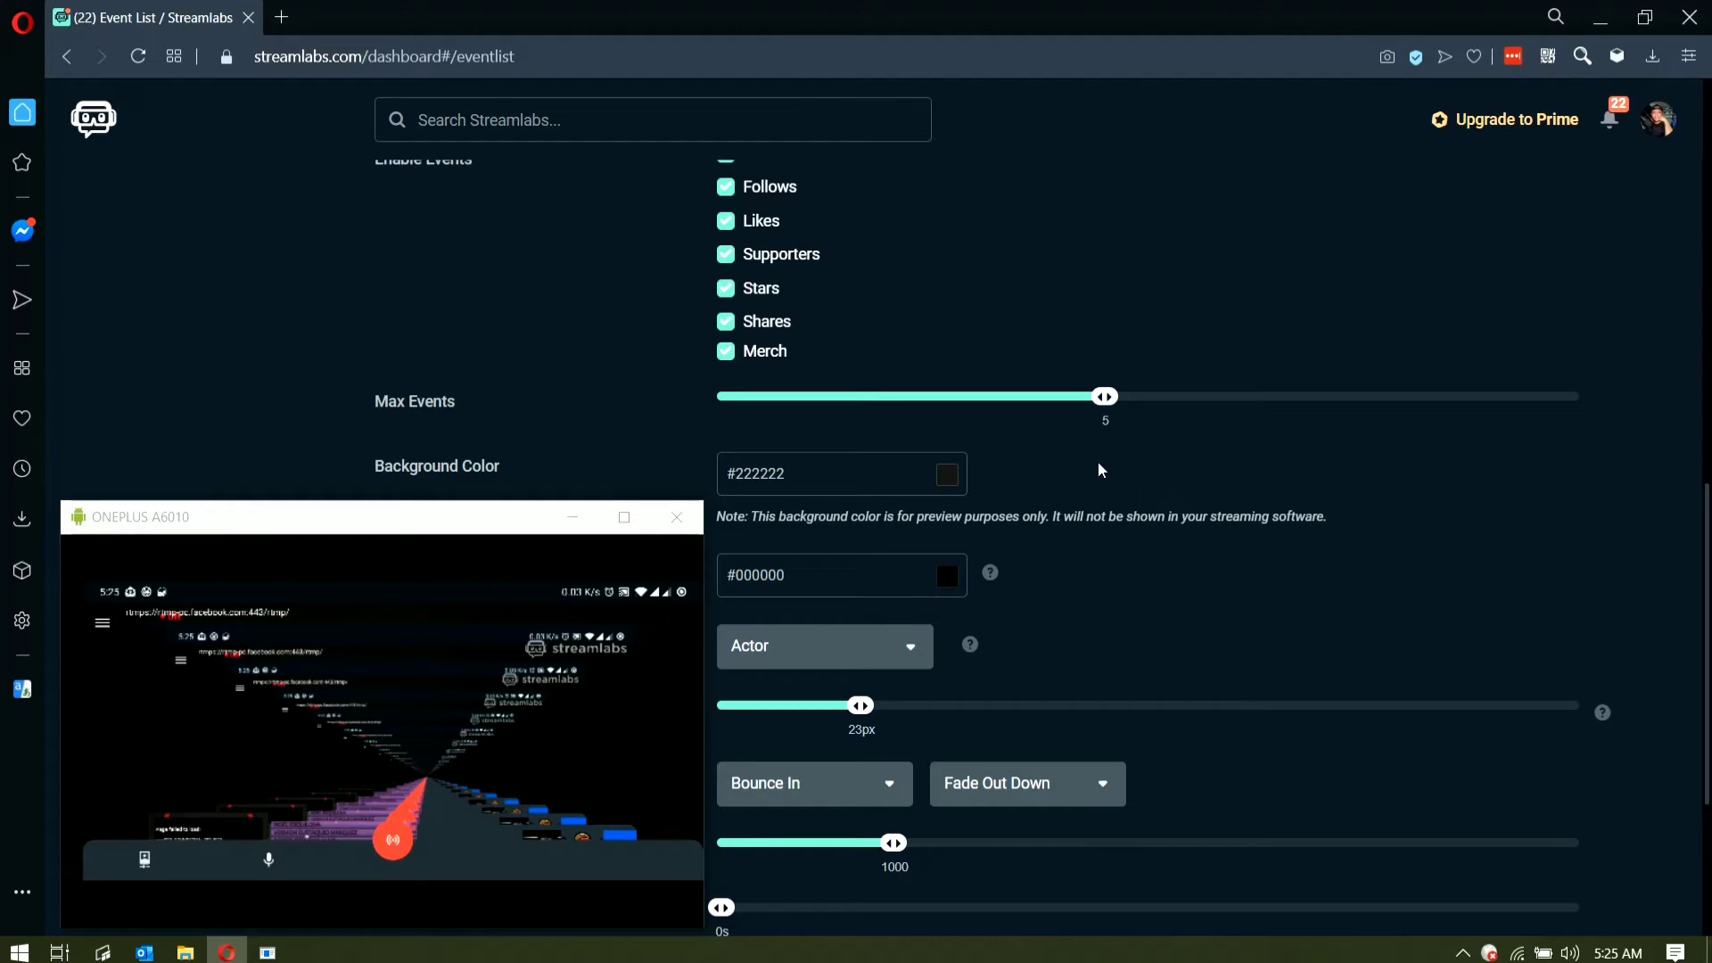
pyautogui.scroll(-1, 1092, 635)
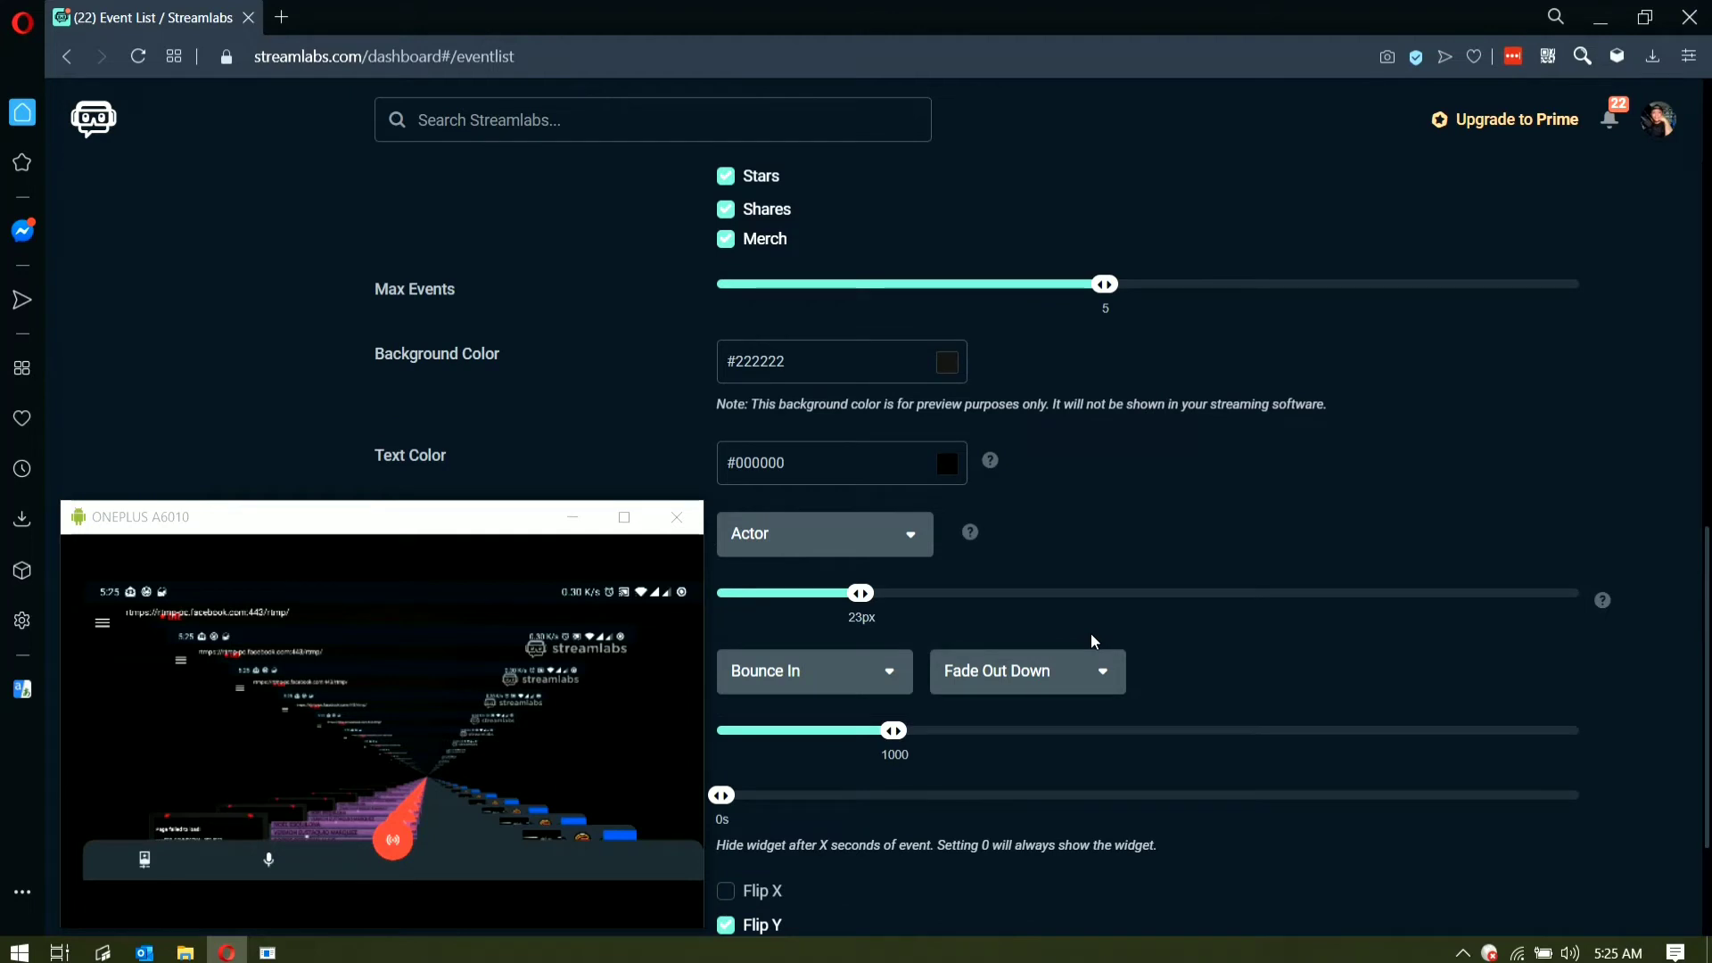
pyautogui.scroll(-1, 1070, 534)
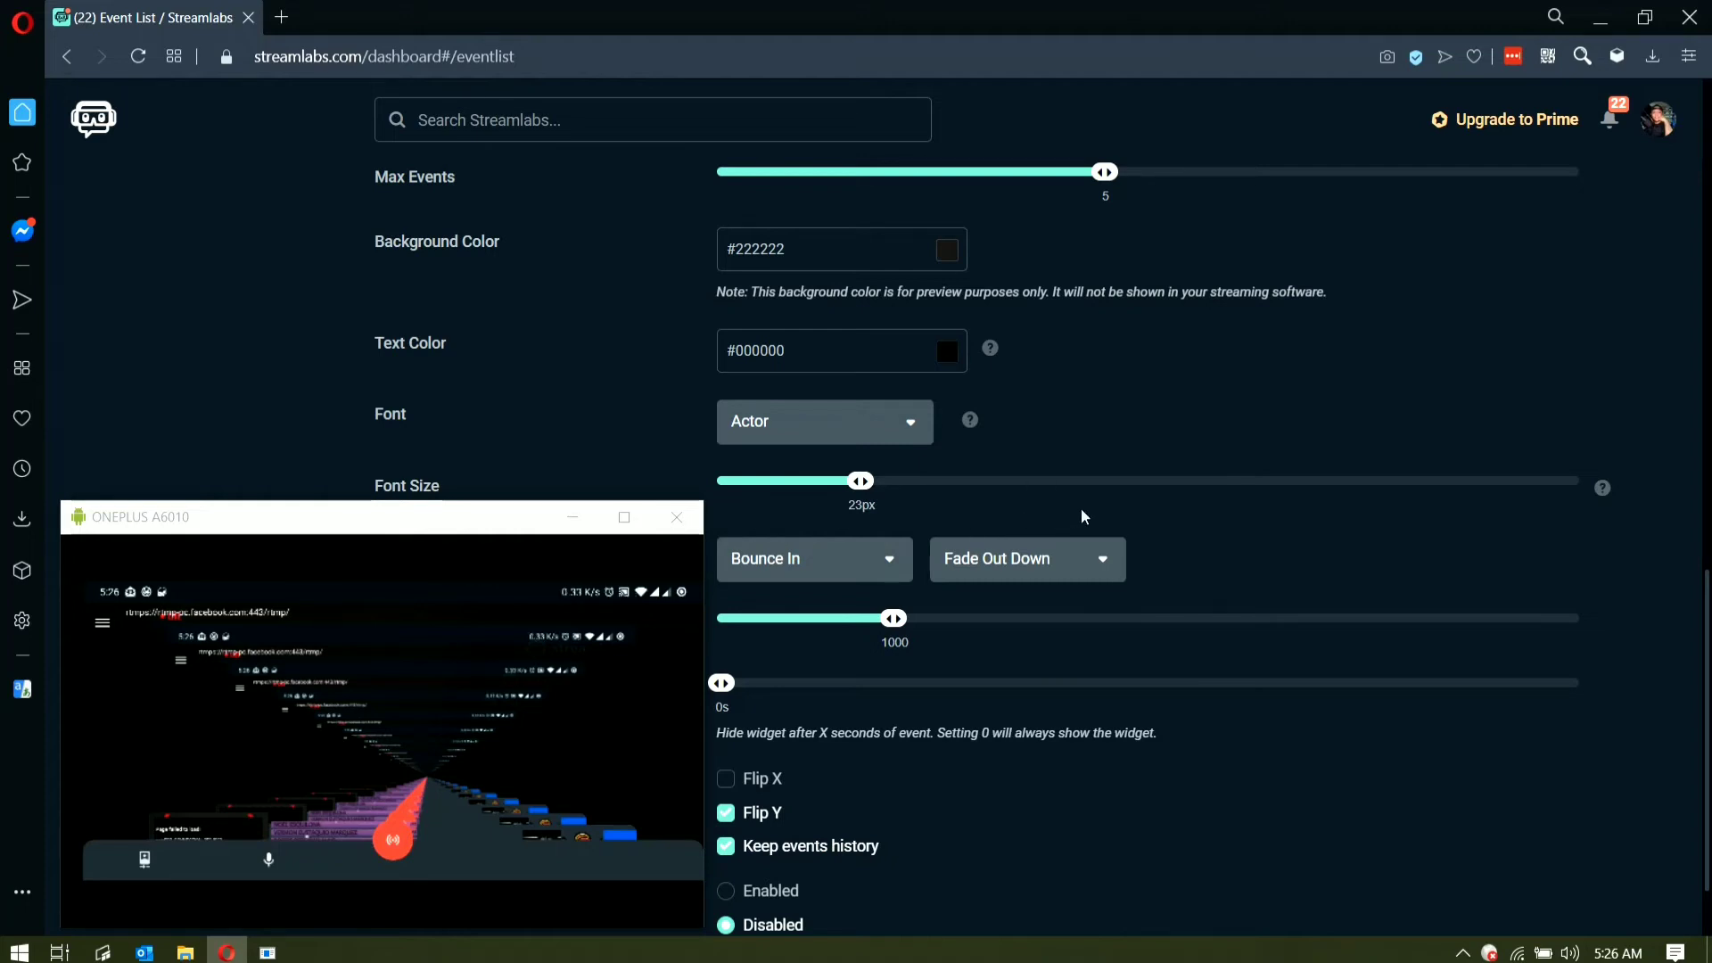
pyautogui.scroll(-1, 1070, 516)
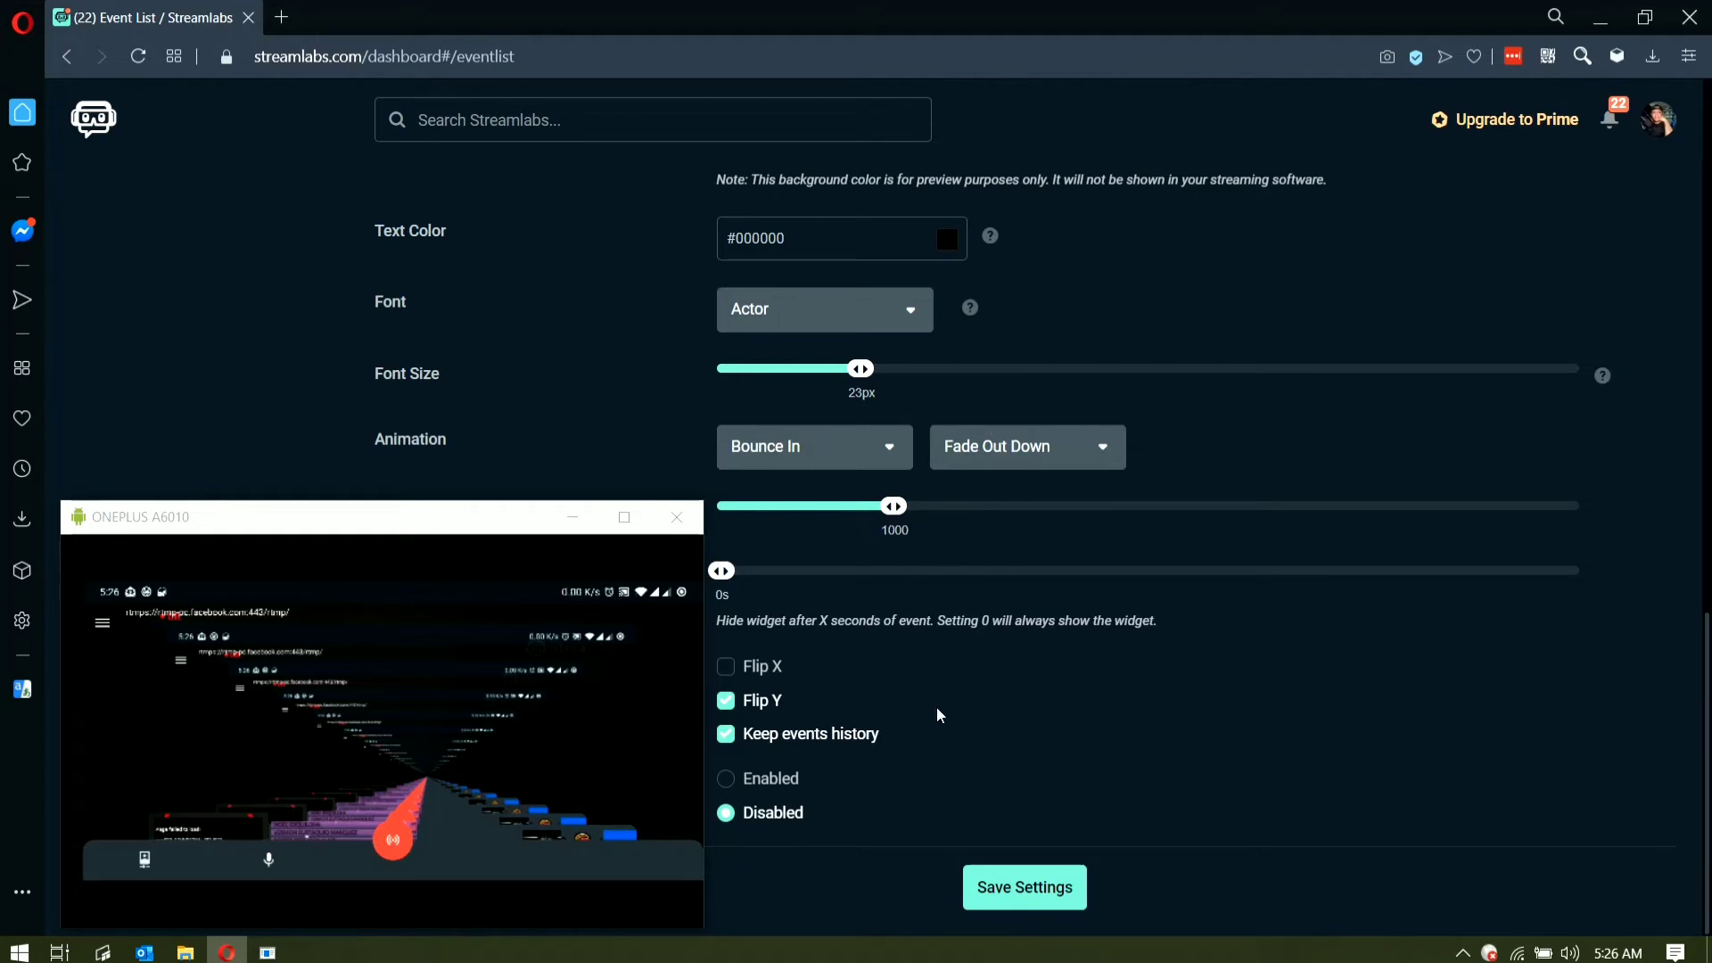
pyautogui.click(1003, 892)
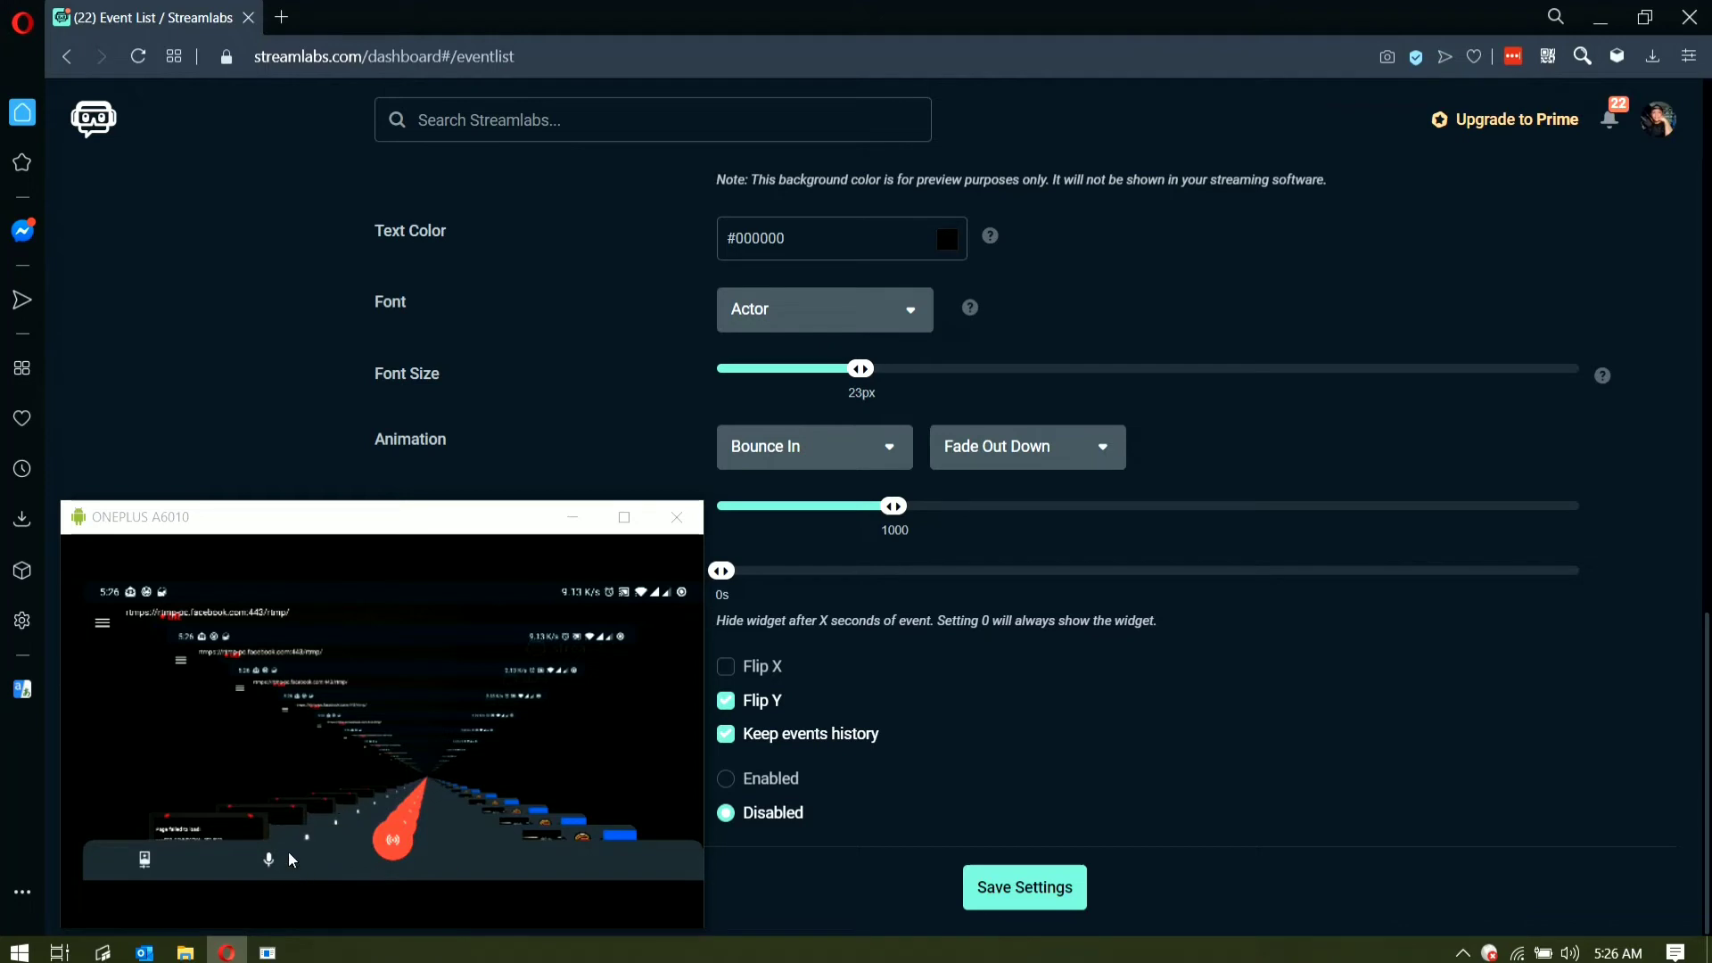
pyautogui.click(332, 847)
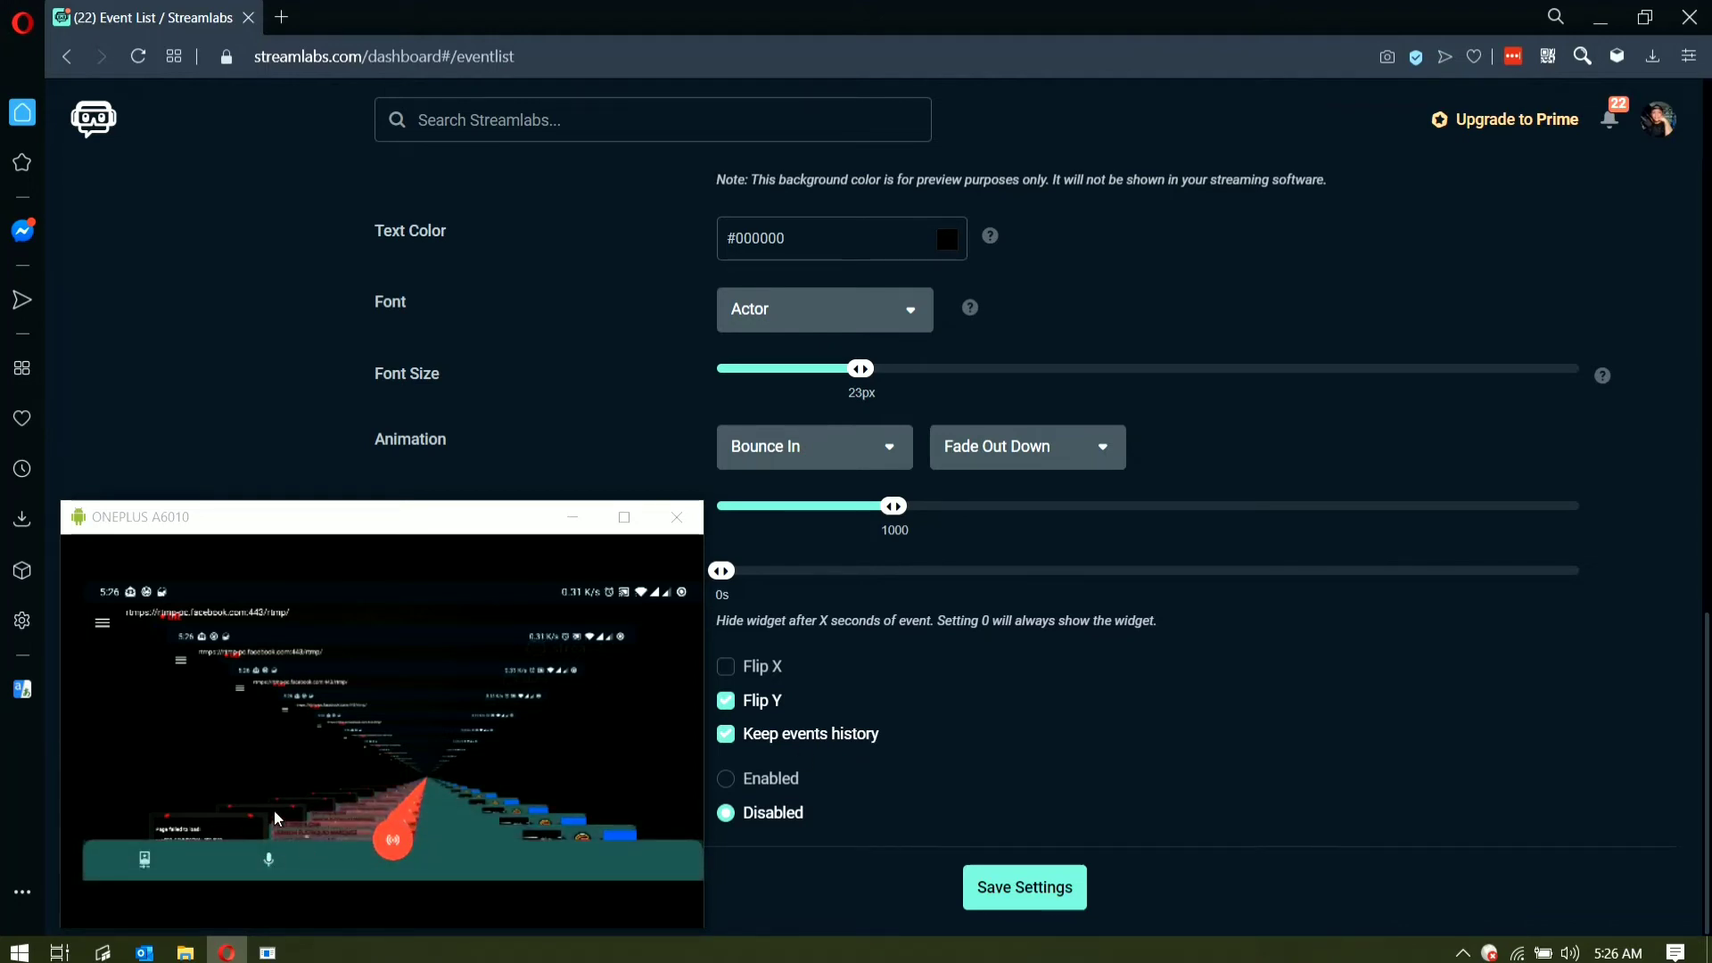
pyautogui.scroll(10, 539, 638)
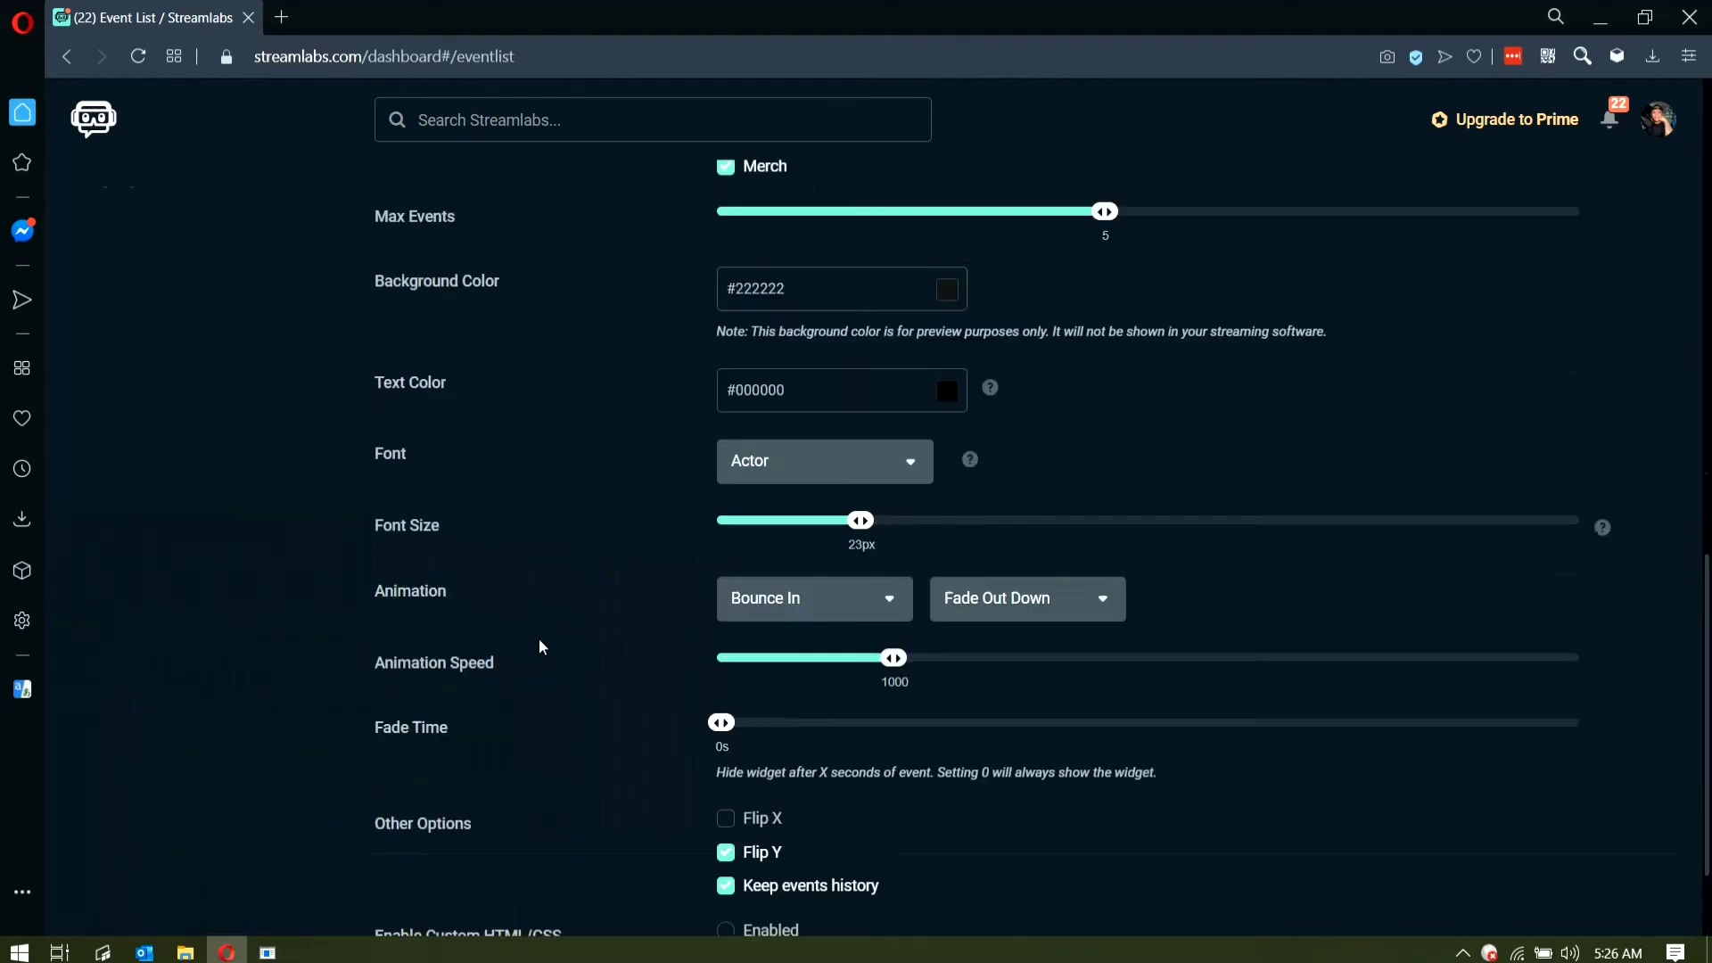
pyautogui.scroll(3, 249, 411)
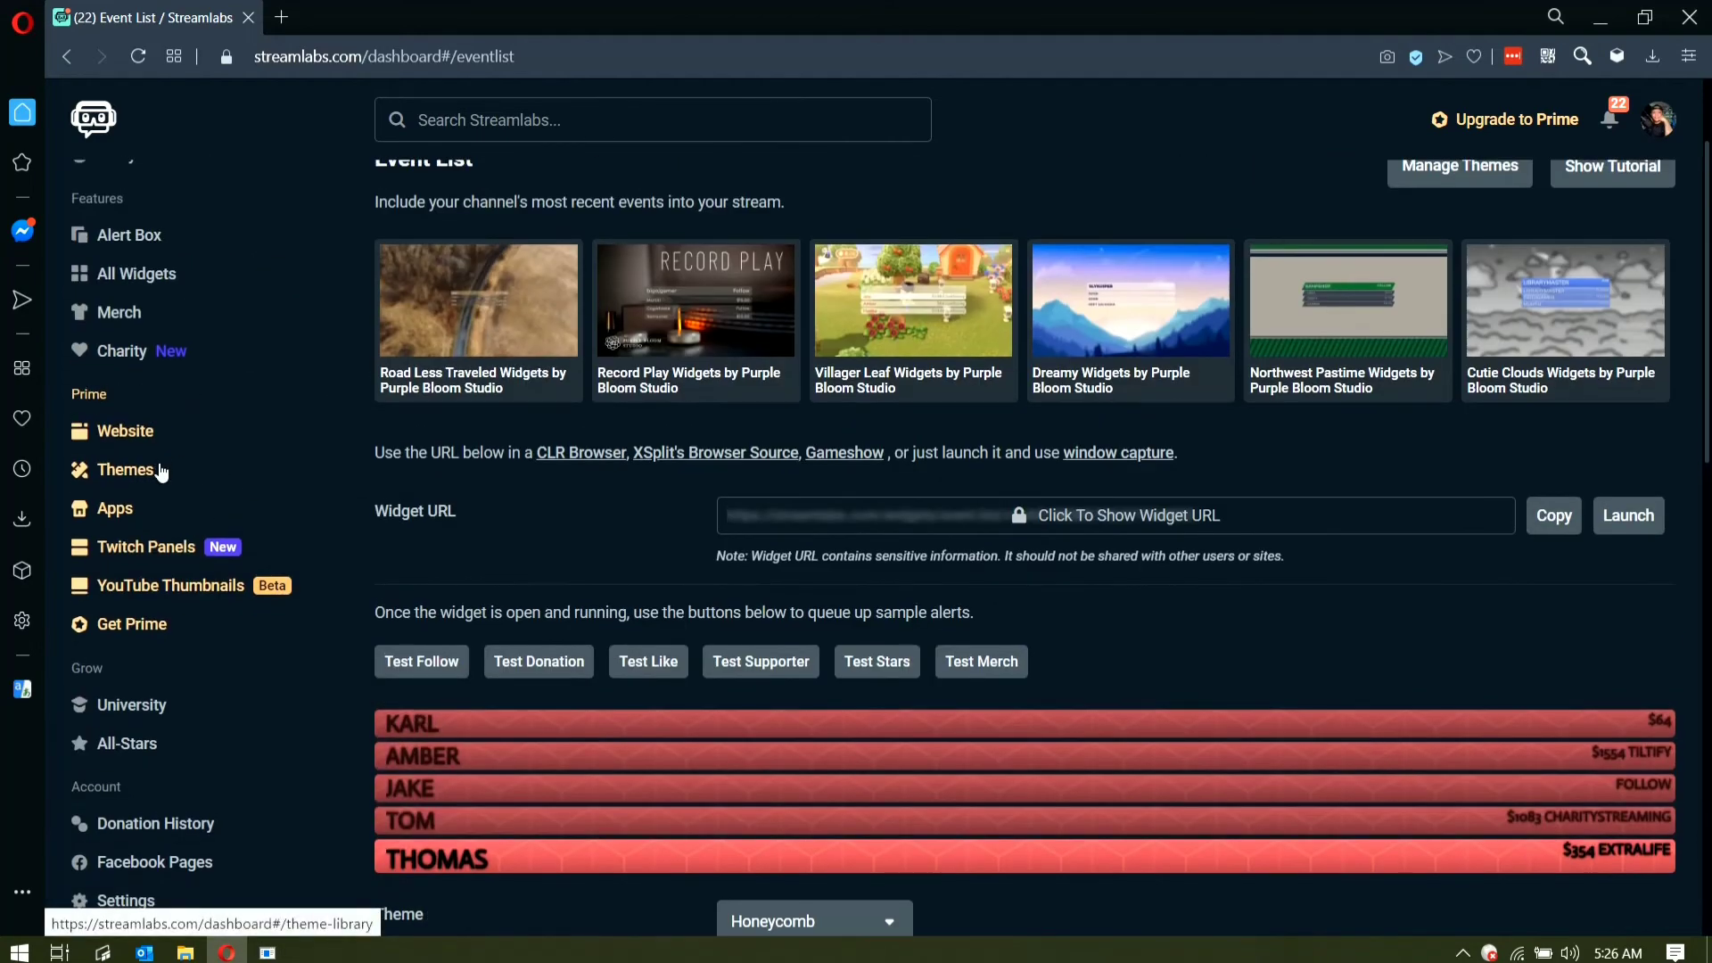
# Step: Open the Chat Box widget from the All Widgets gallery and scroll to its Twitch theme setting
pyautogui.click(143, 294)
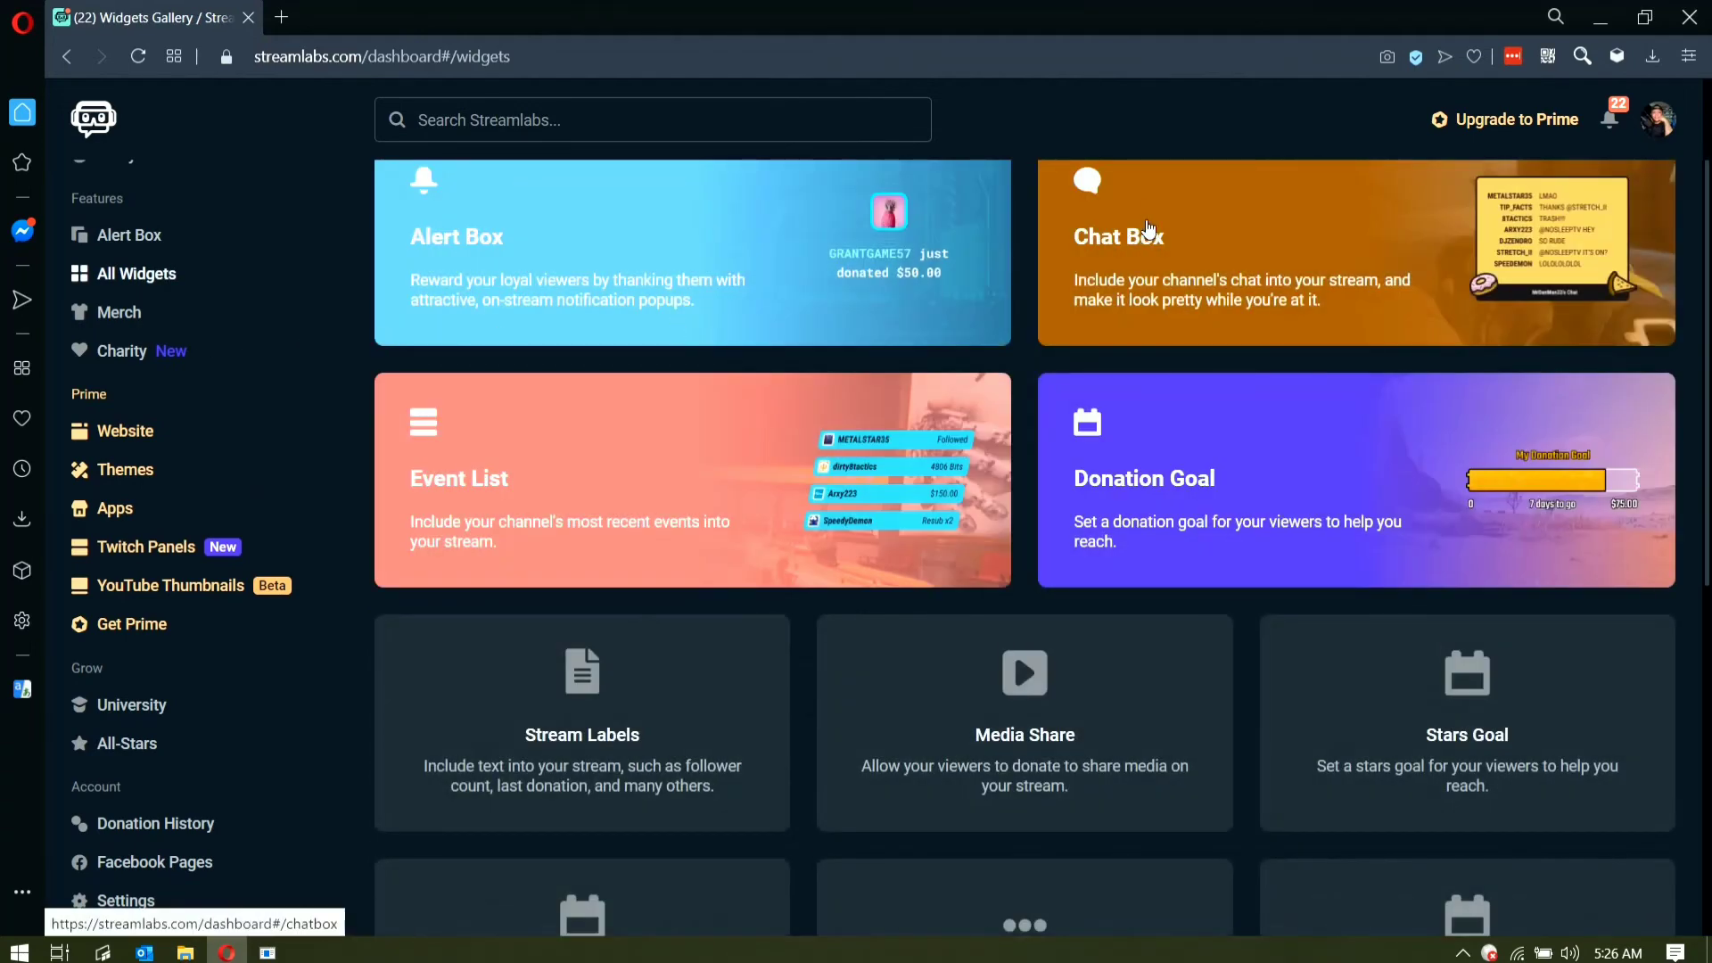
pyautogui.click(1148, 225)
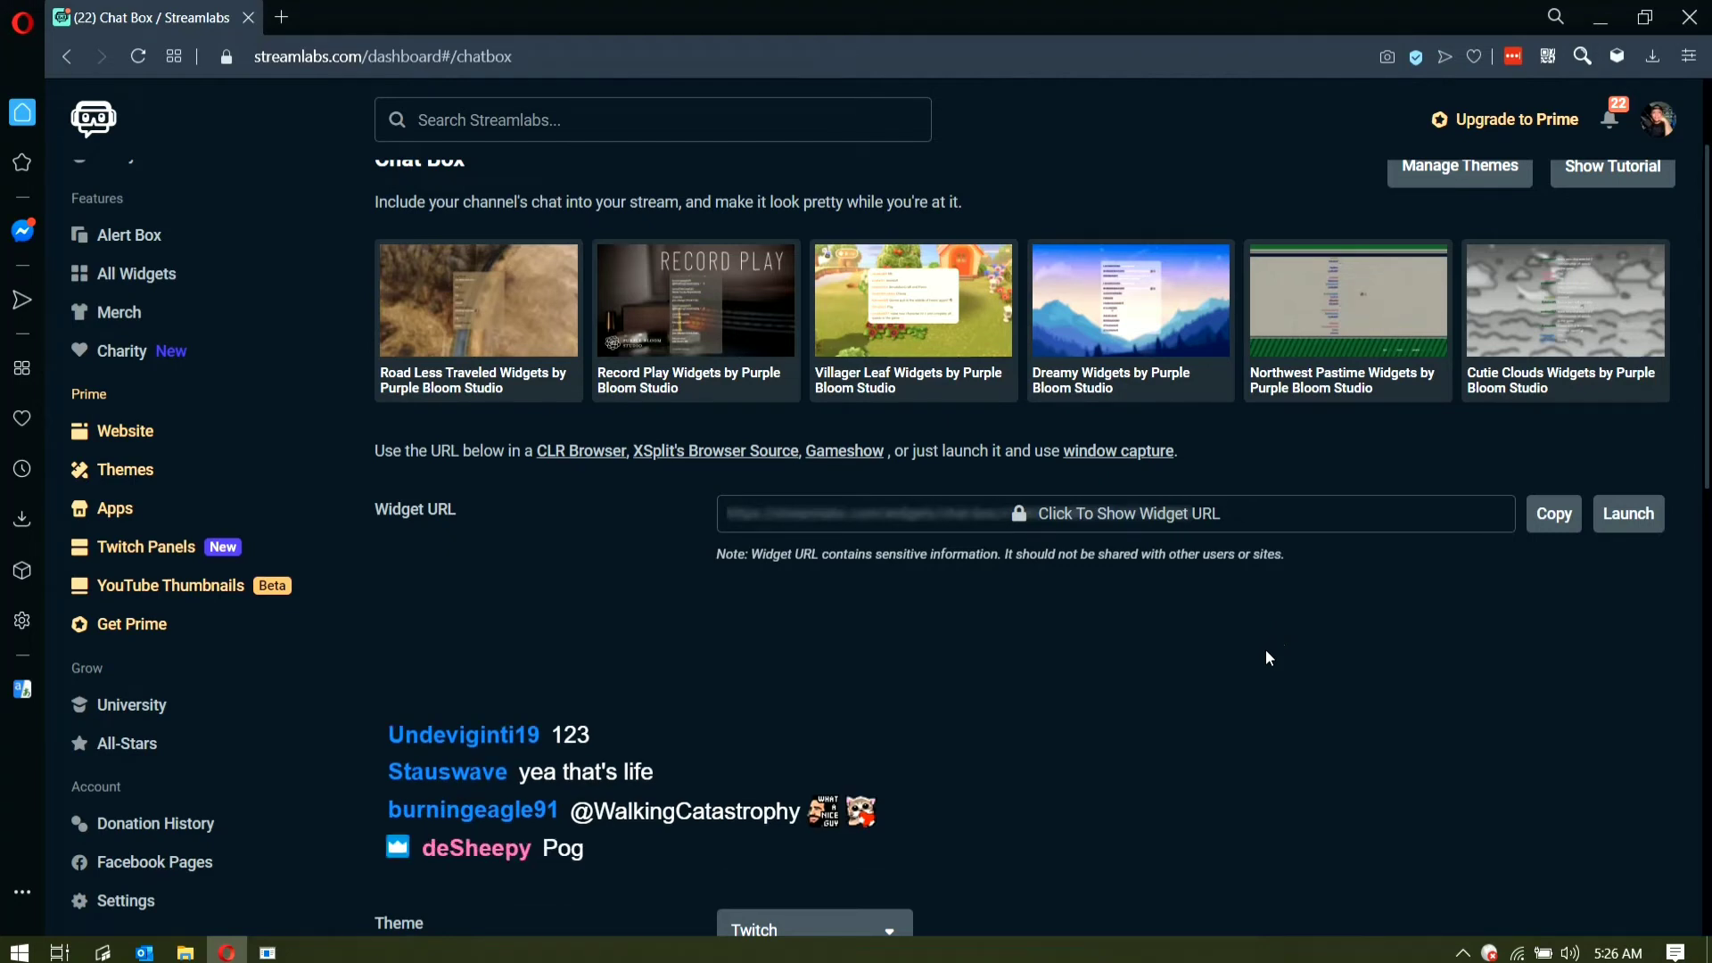
pyautogui.scroll(-1, 1280, 747)
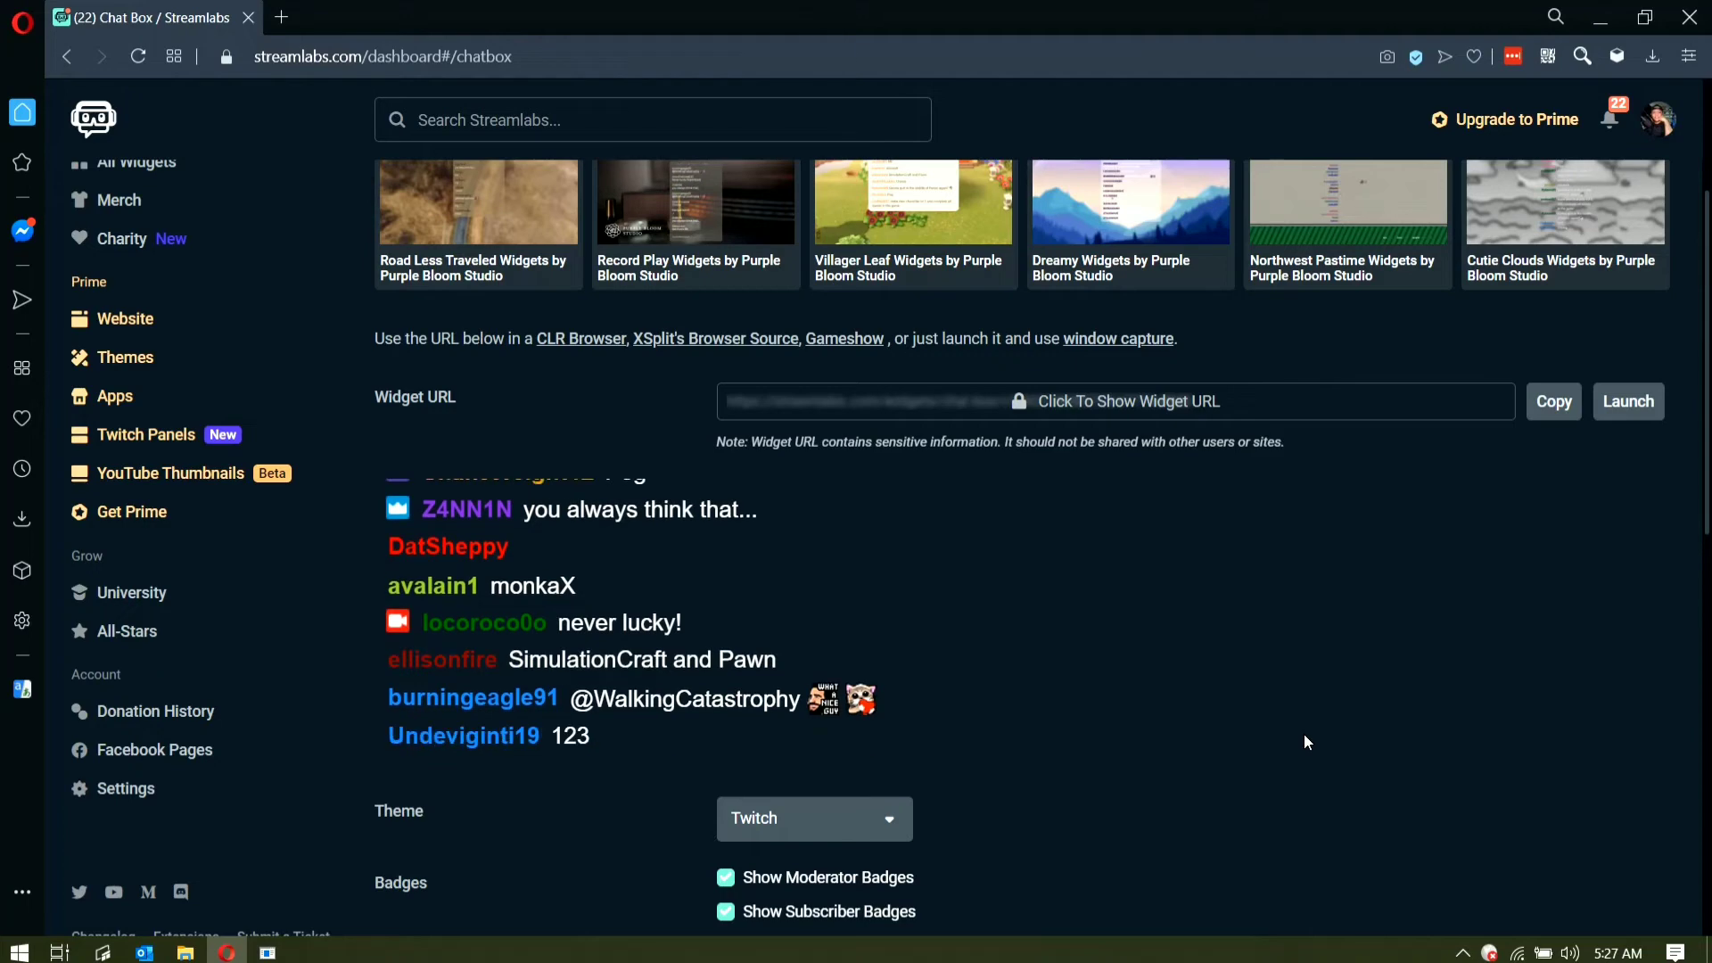
pyautogui.scroll(-4, 1048, 663)
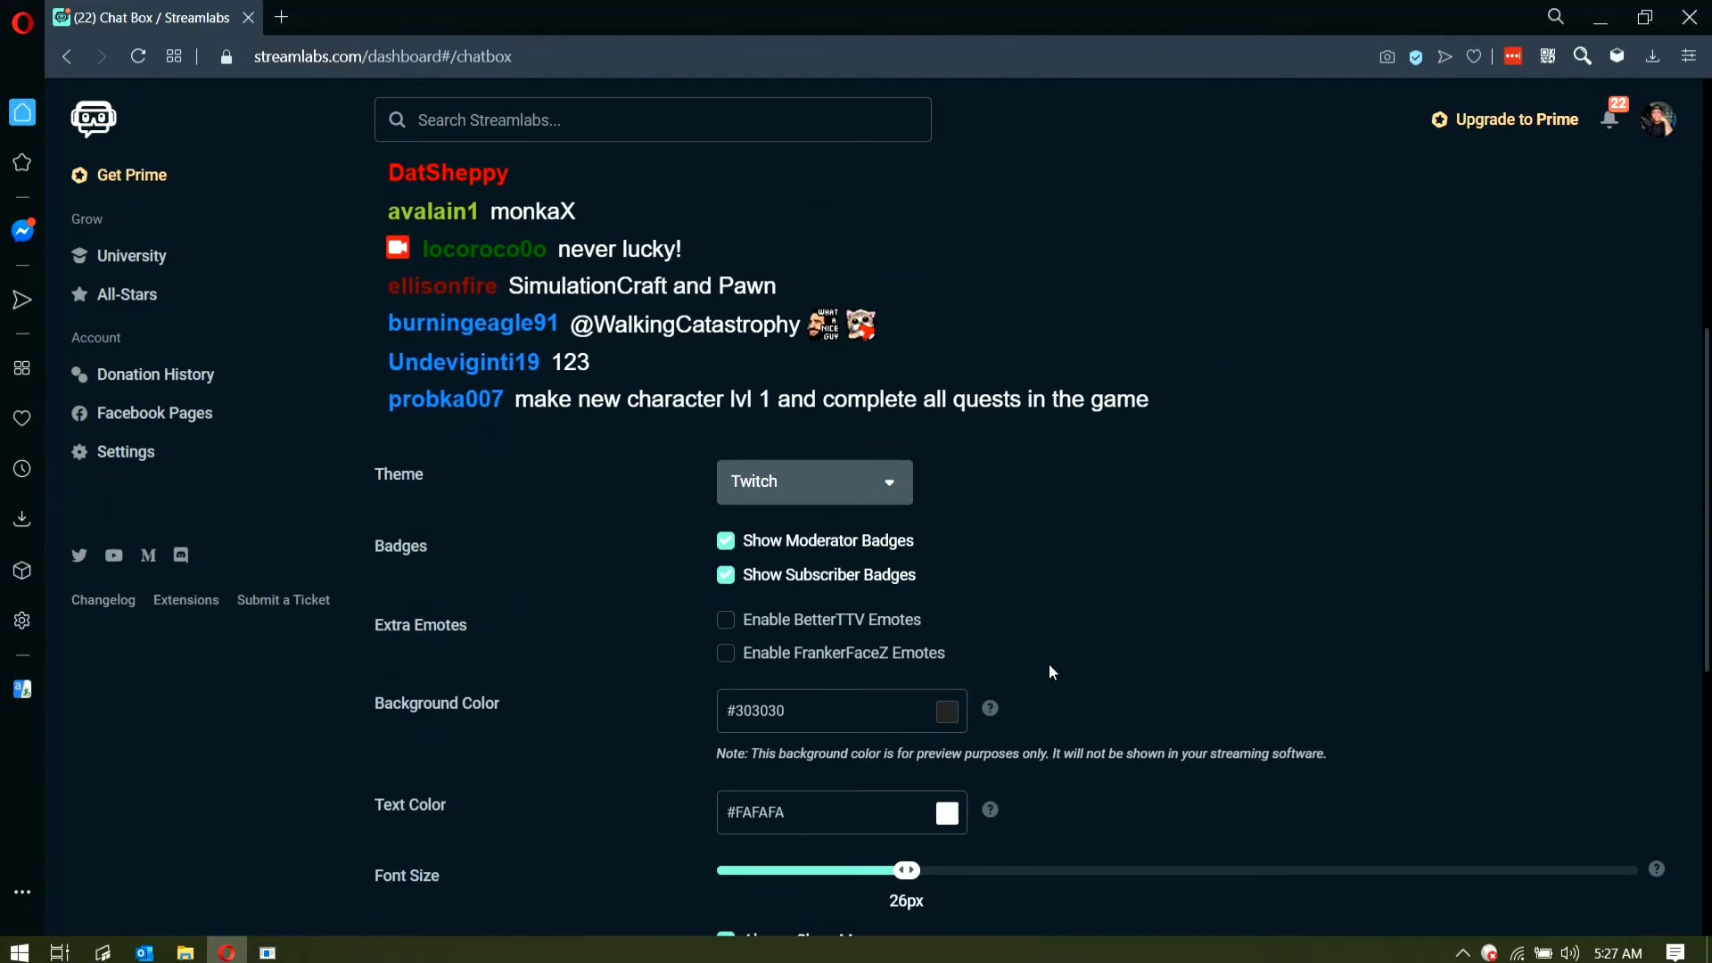
# Step: Preview the chat in the Boxed, Oldschool and Chunky themes, then switch back to Twitch
pyautogui.click(828, 497)
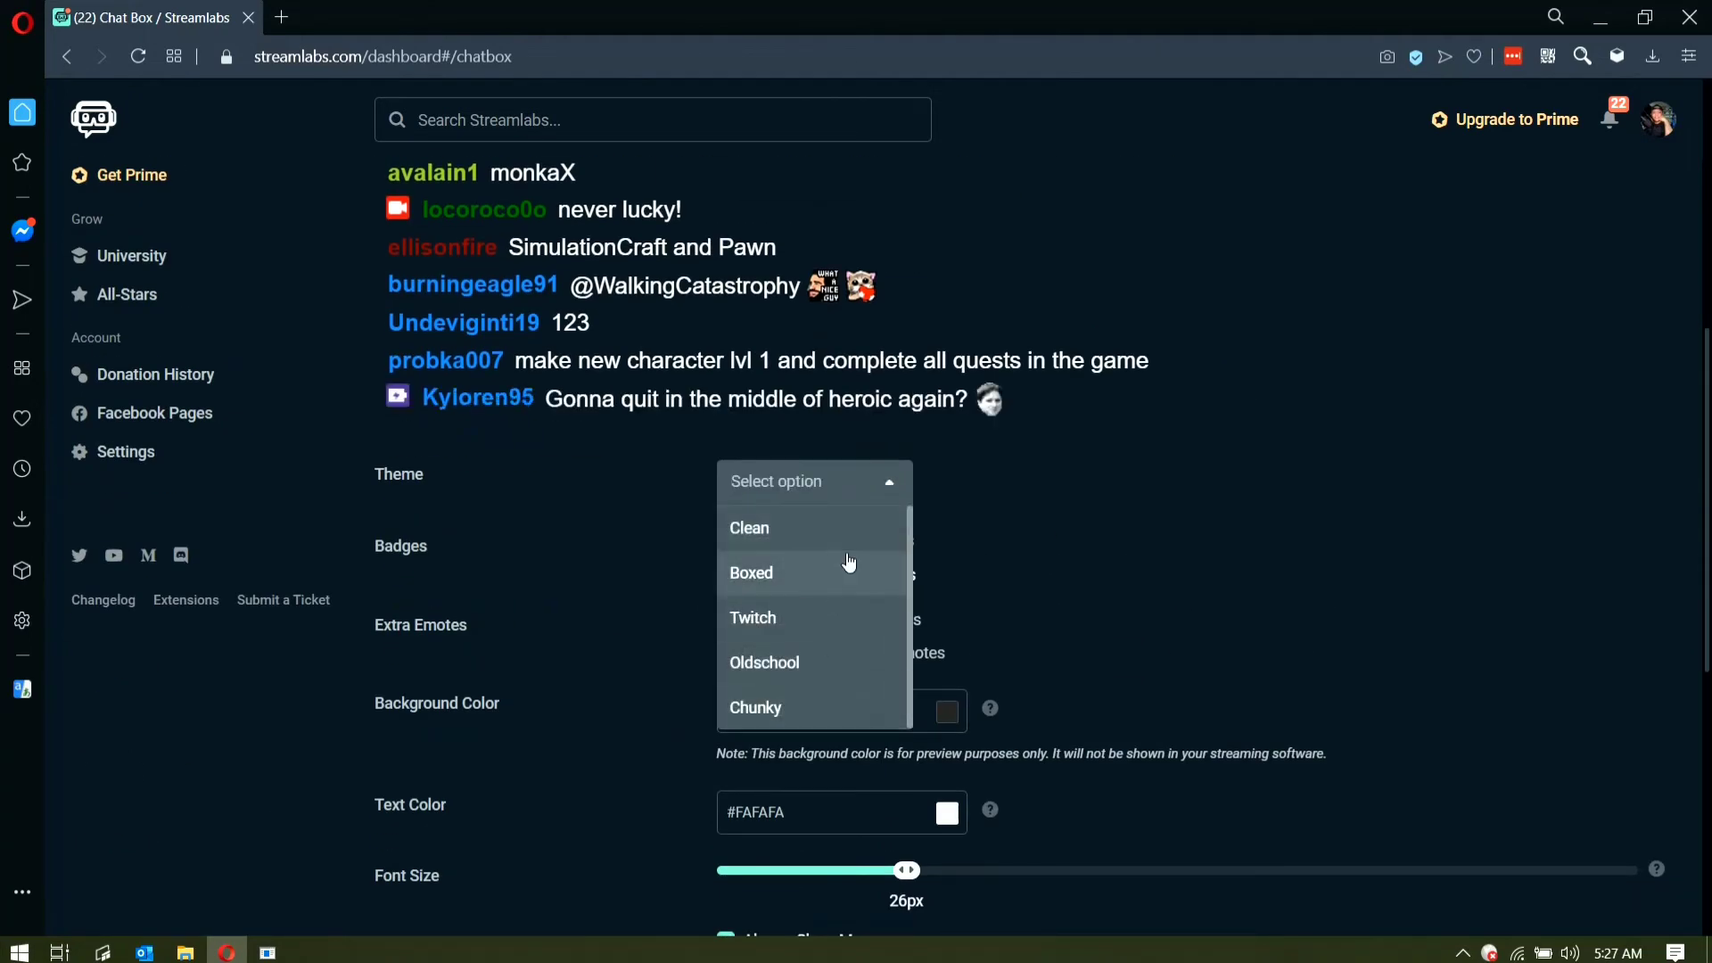
pyautogui.click(813, 572)
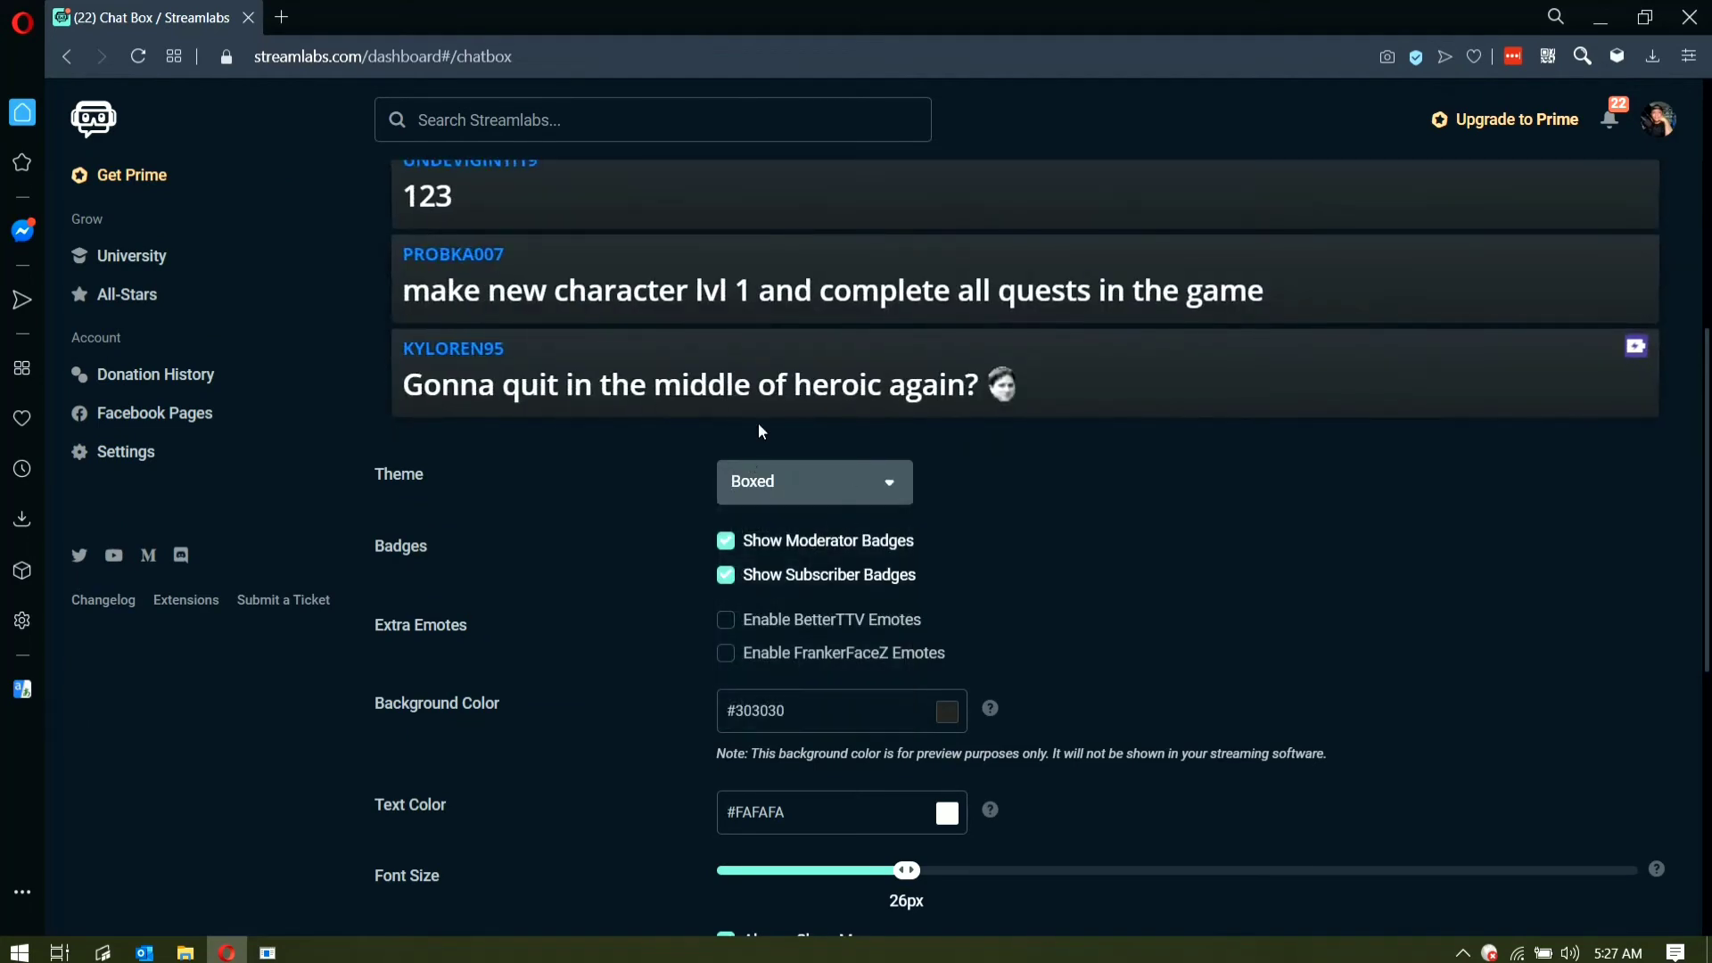
pyautogui.click(796, 482)
pyautogui.click(834, 664)
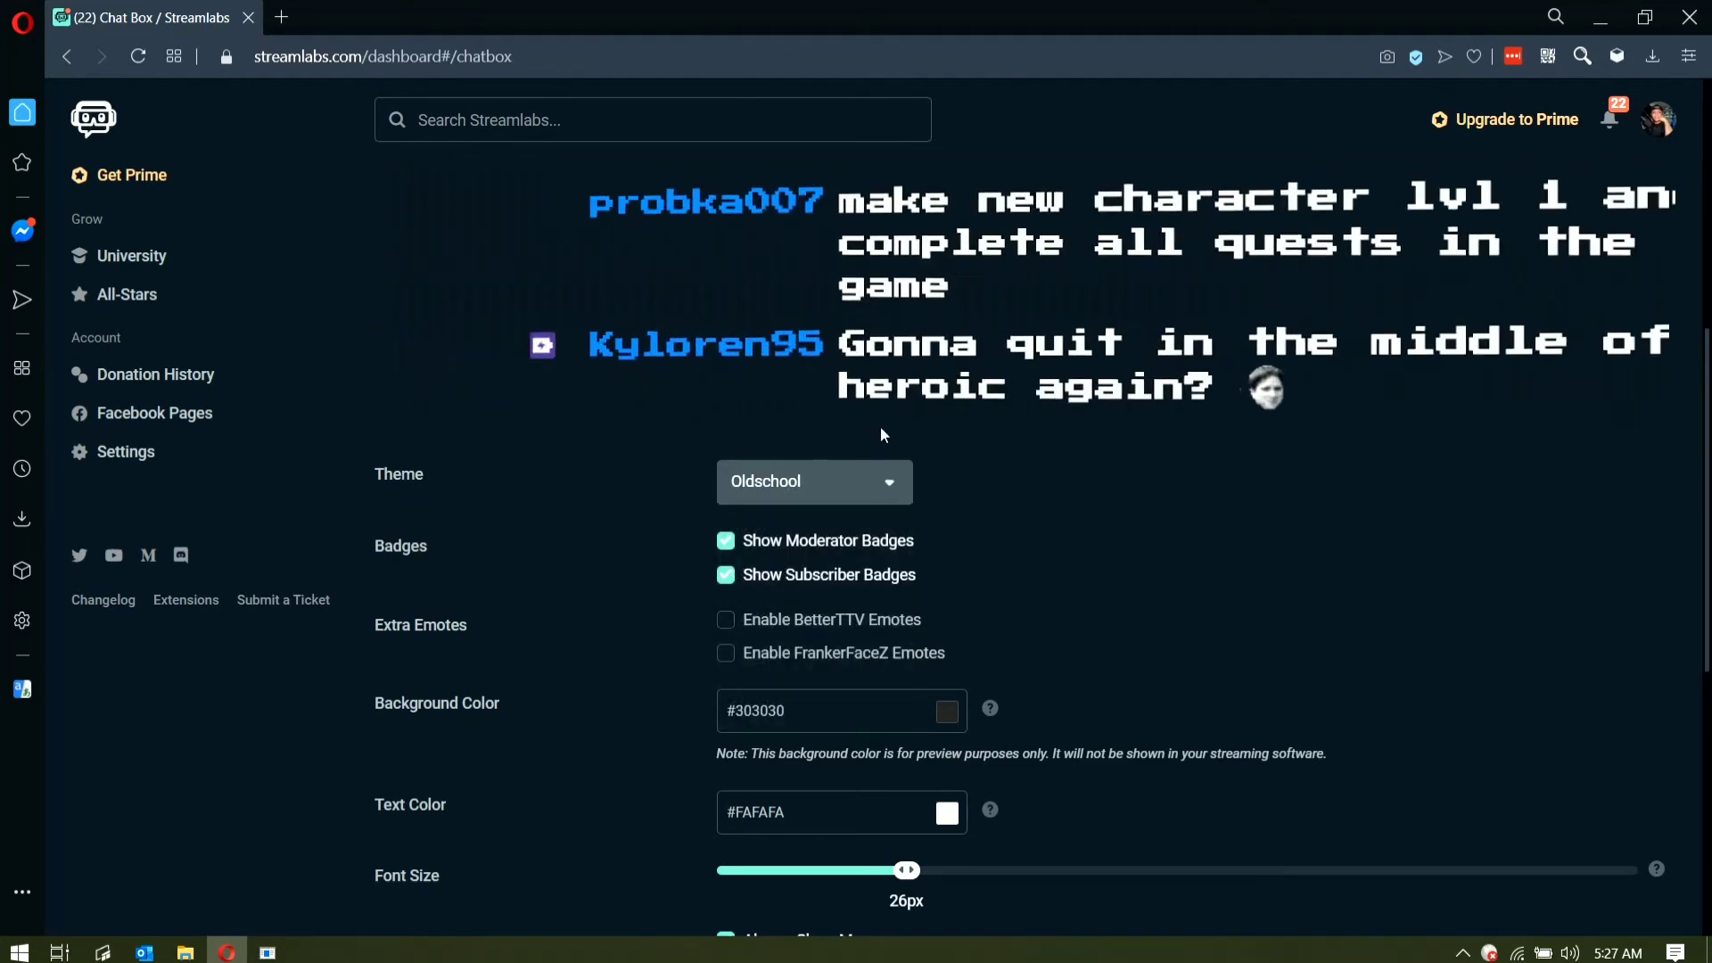
pyautogui.click(887, 479)
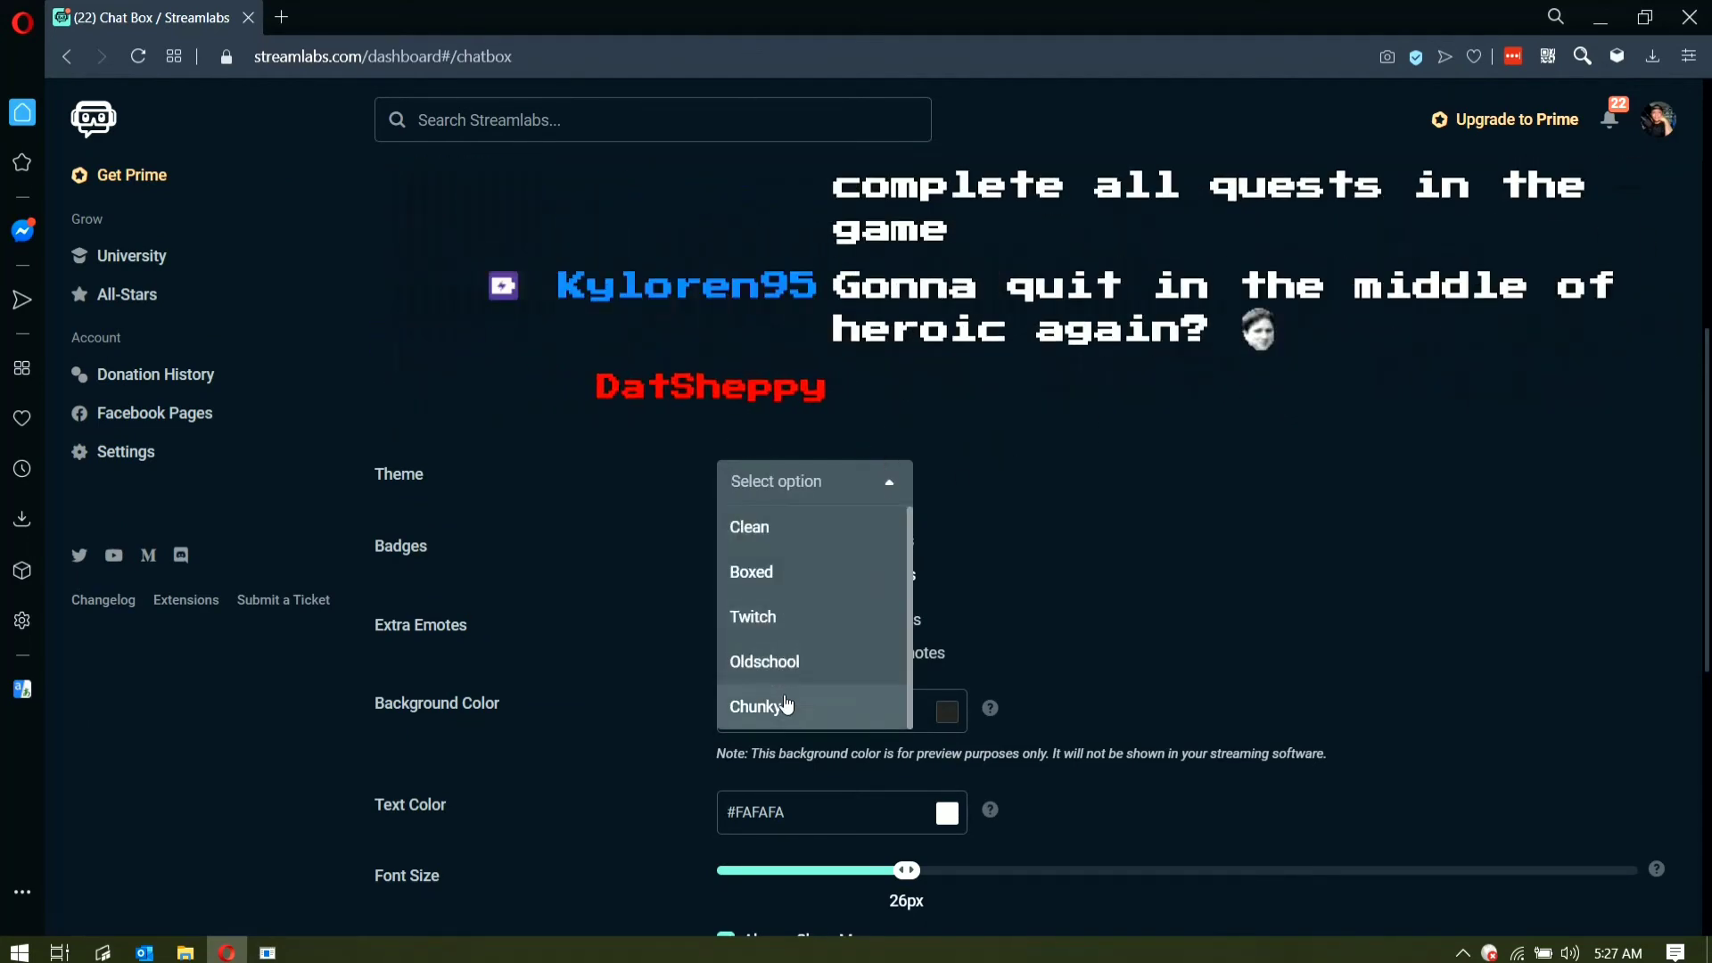
pyautogui.click(788, 701)
pyautogui.click(887, 479)
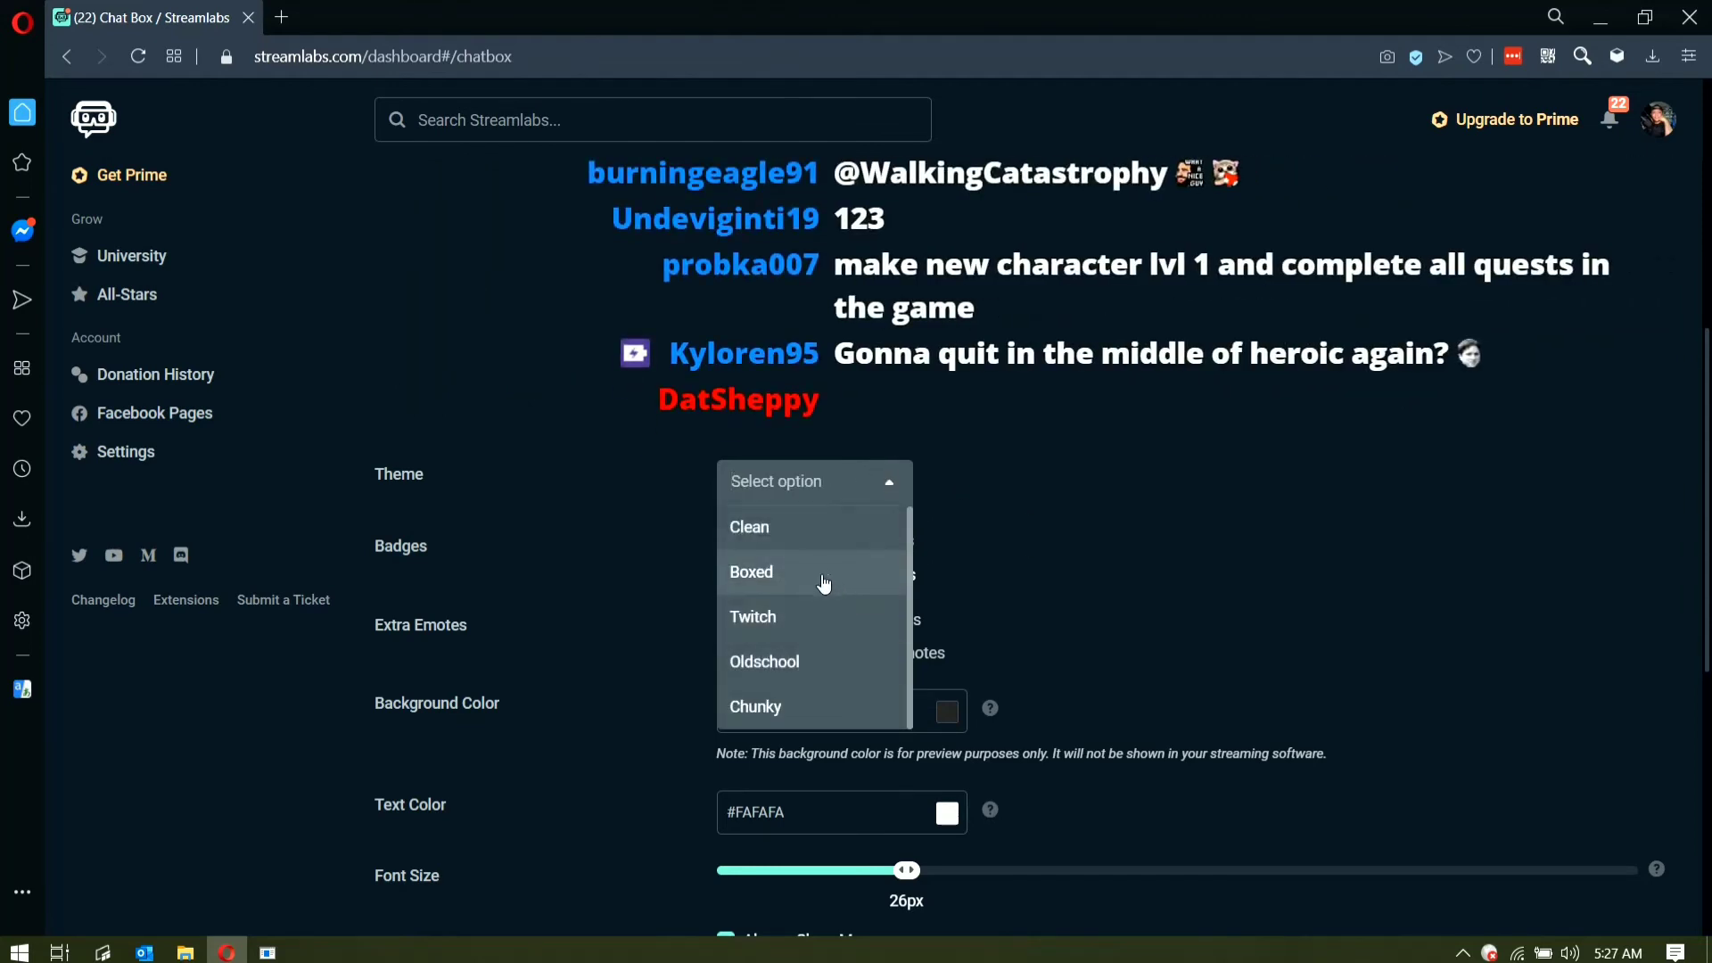
pyautogui.click(816, 617)
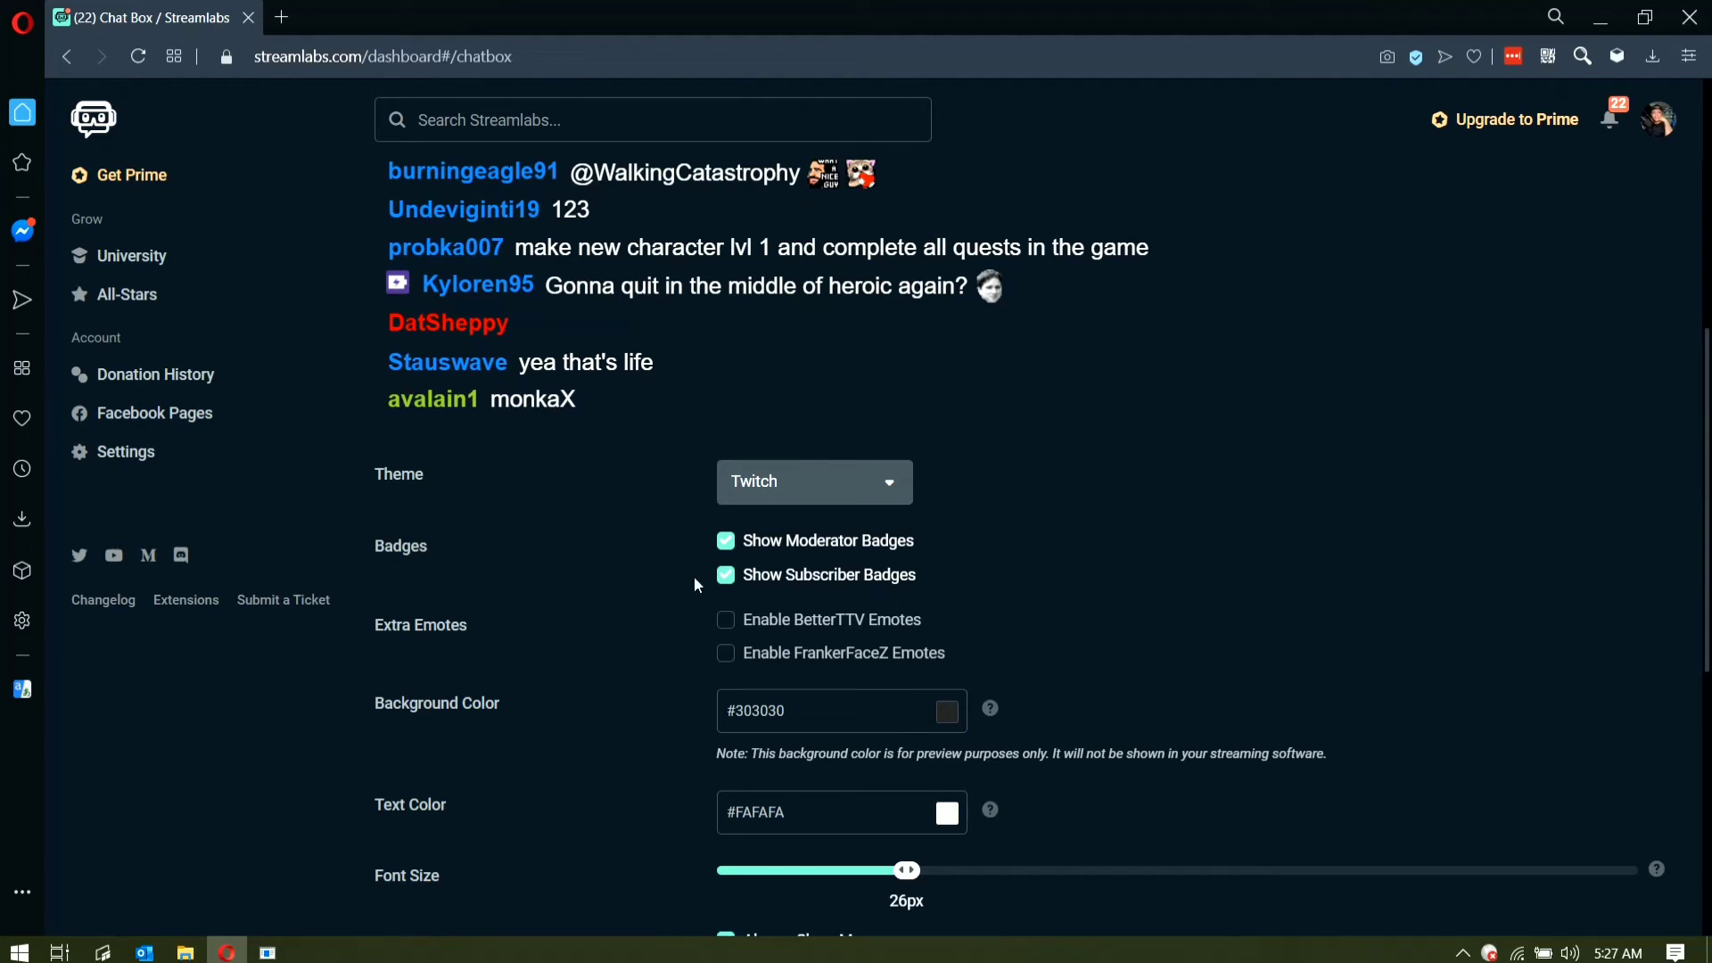
# Step: Save the Chat Box settings with the Twitch theme
pyautogui.scroll(-3, 1002, 820)
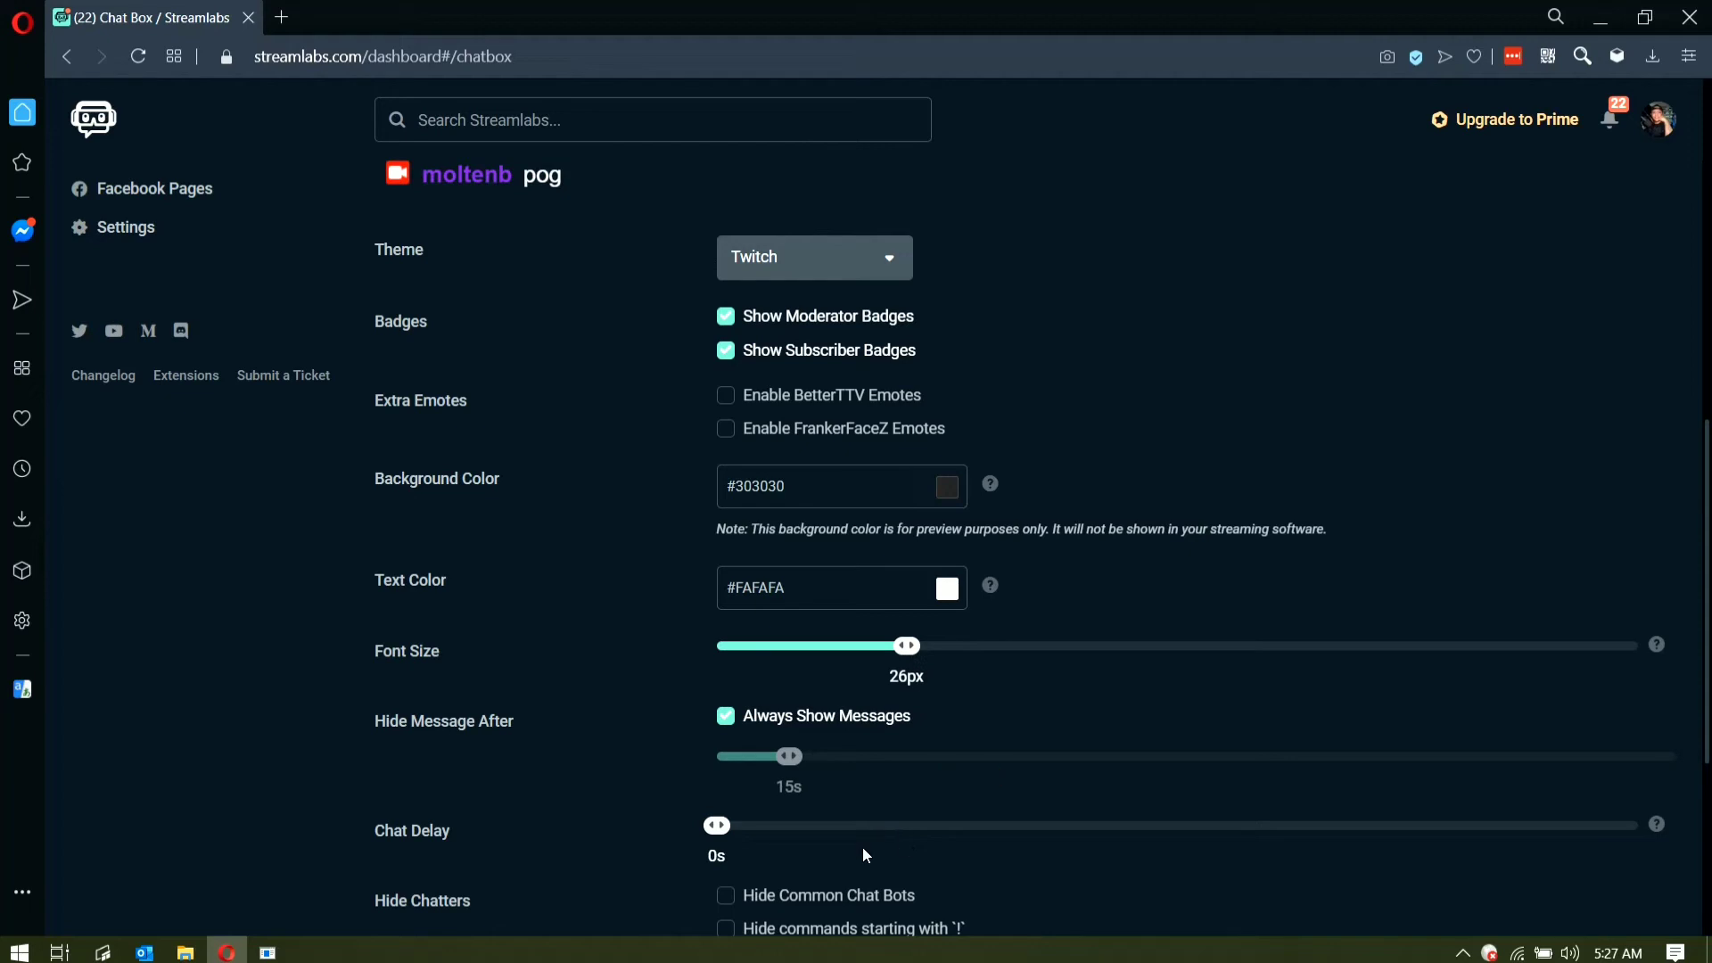
pyautogui.scroll(-4, 890, 838)
pyautogui.scroll(-1, 1061, 859)
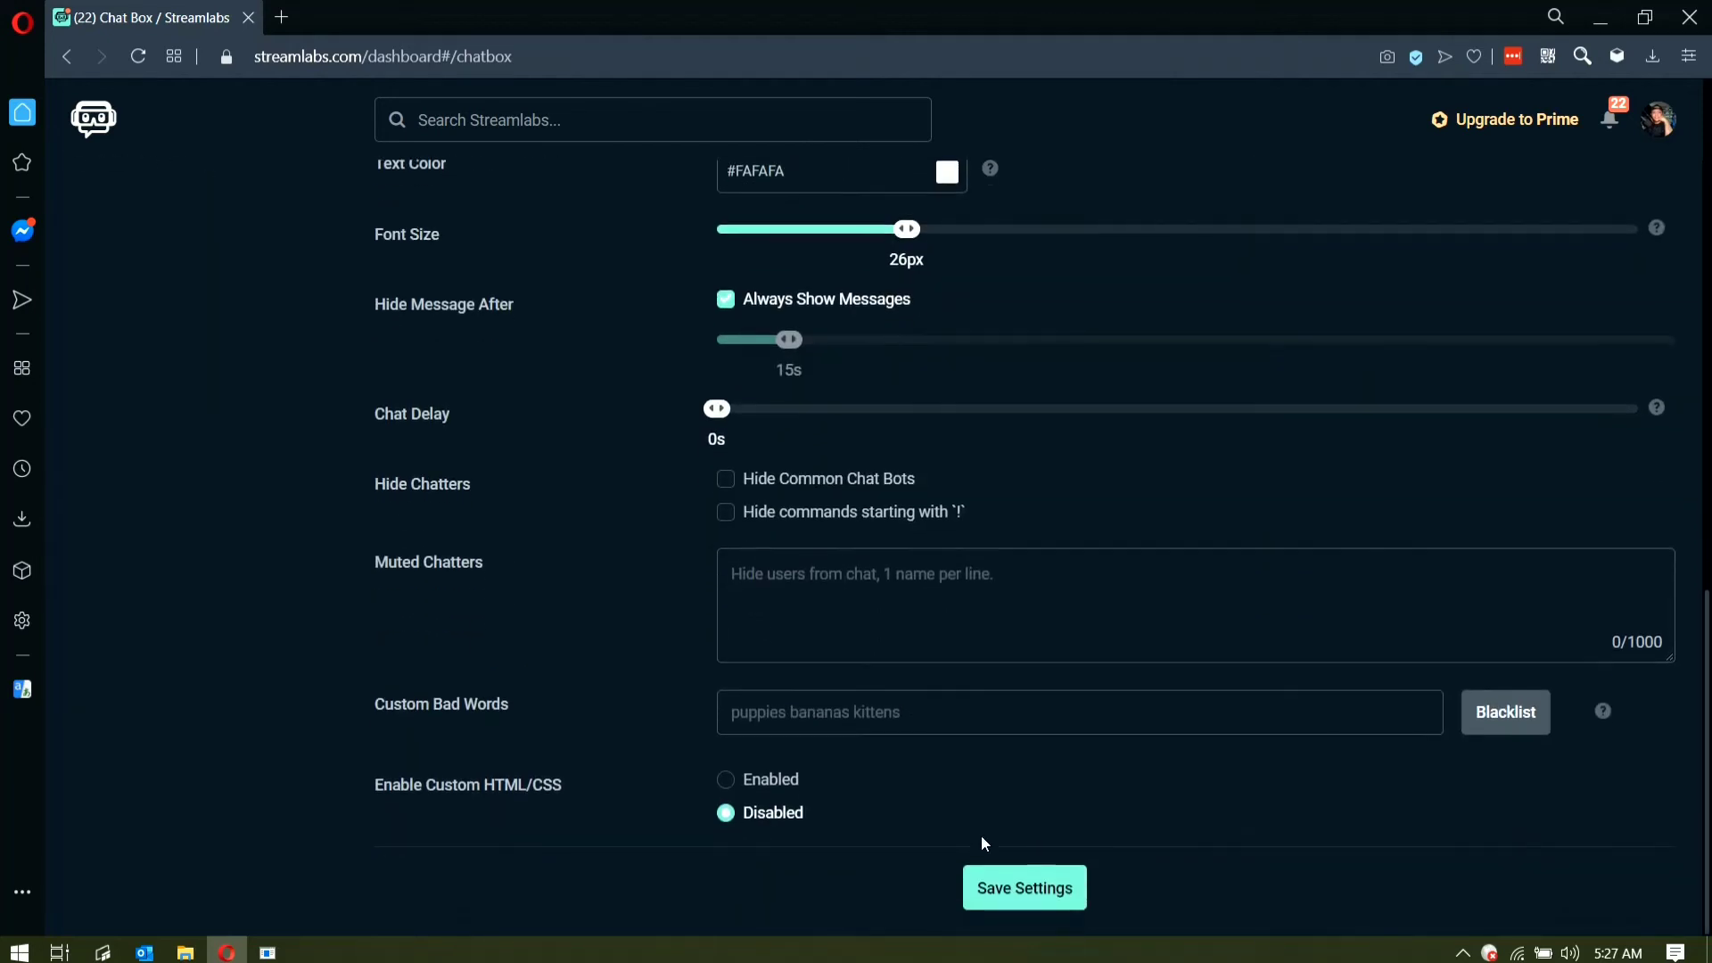
pyautogui.click(1023, 887)
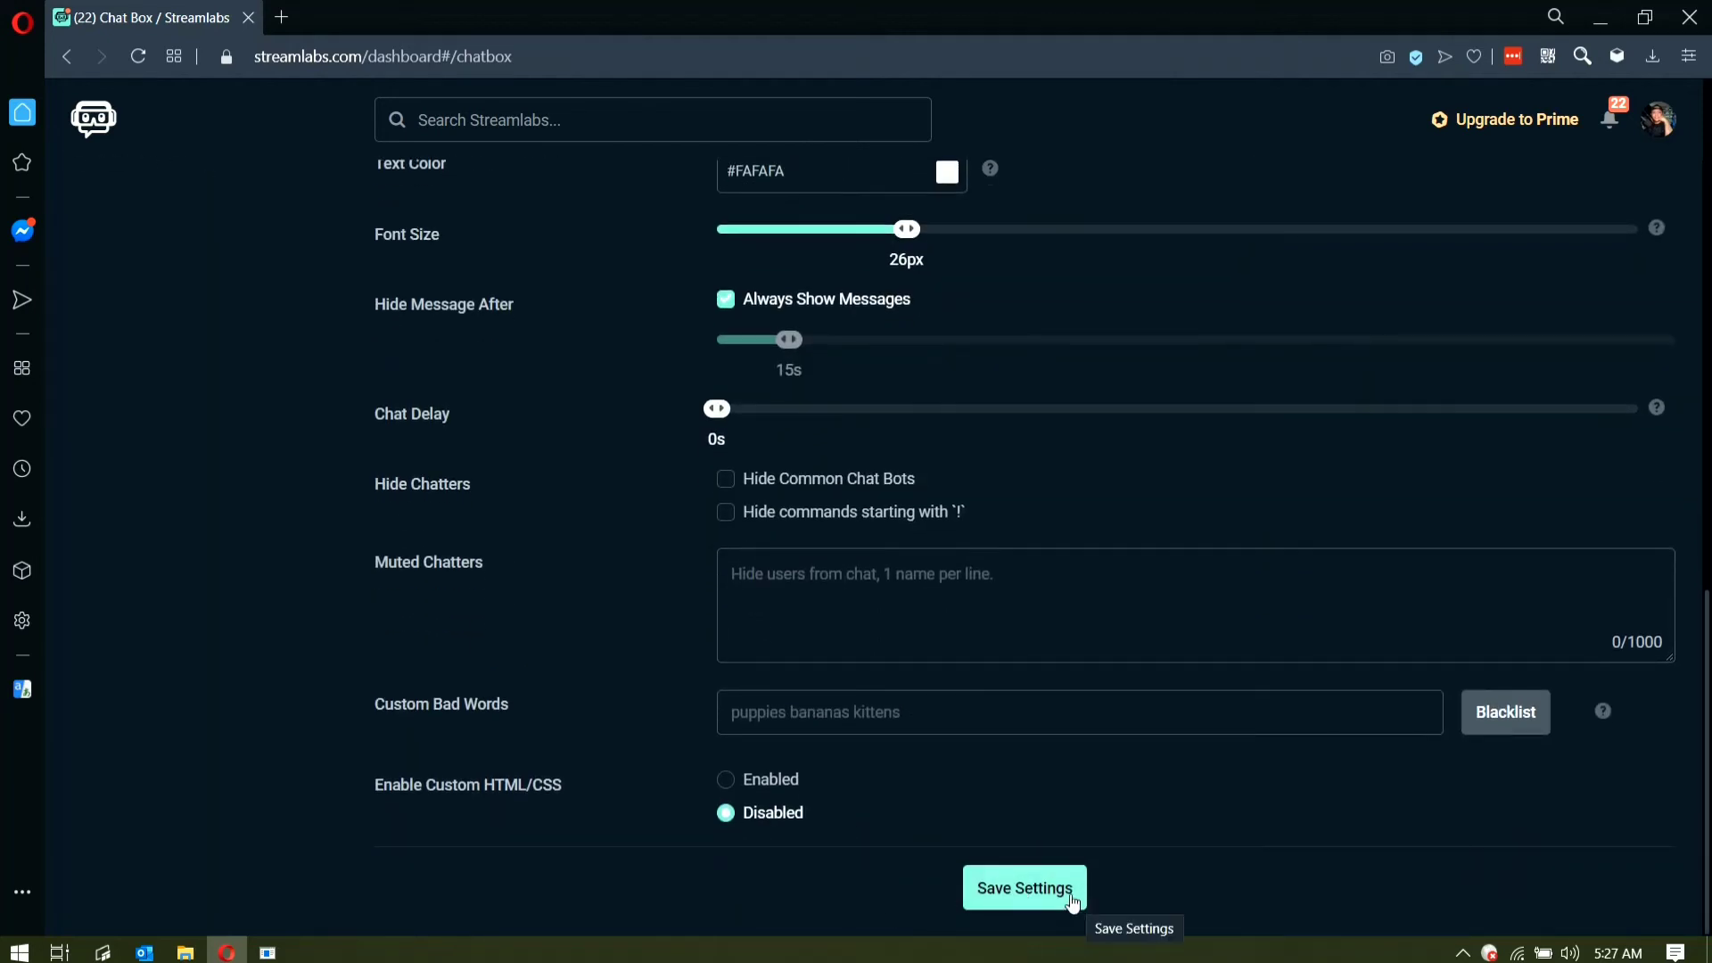
pyautogui.scroll(15, 731, 865)
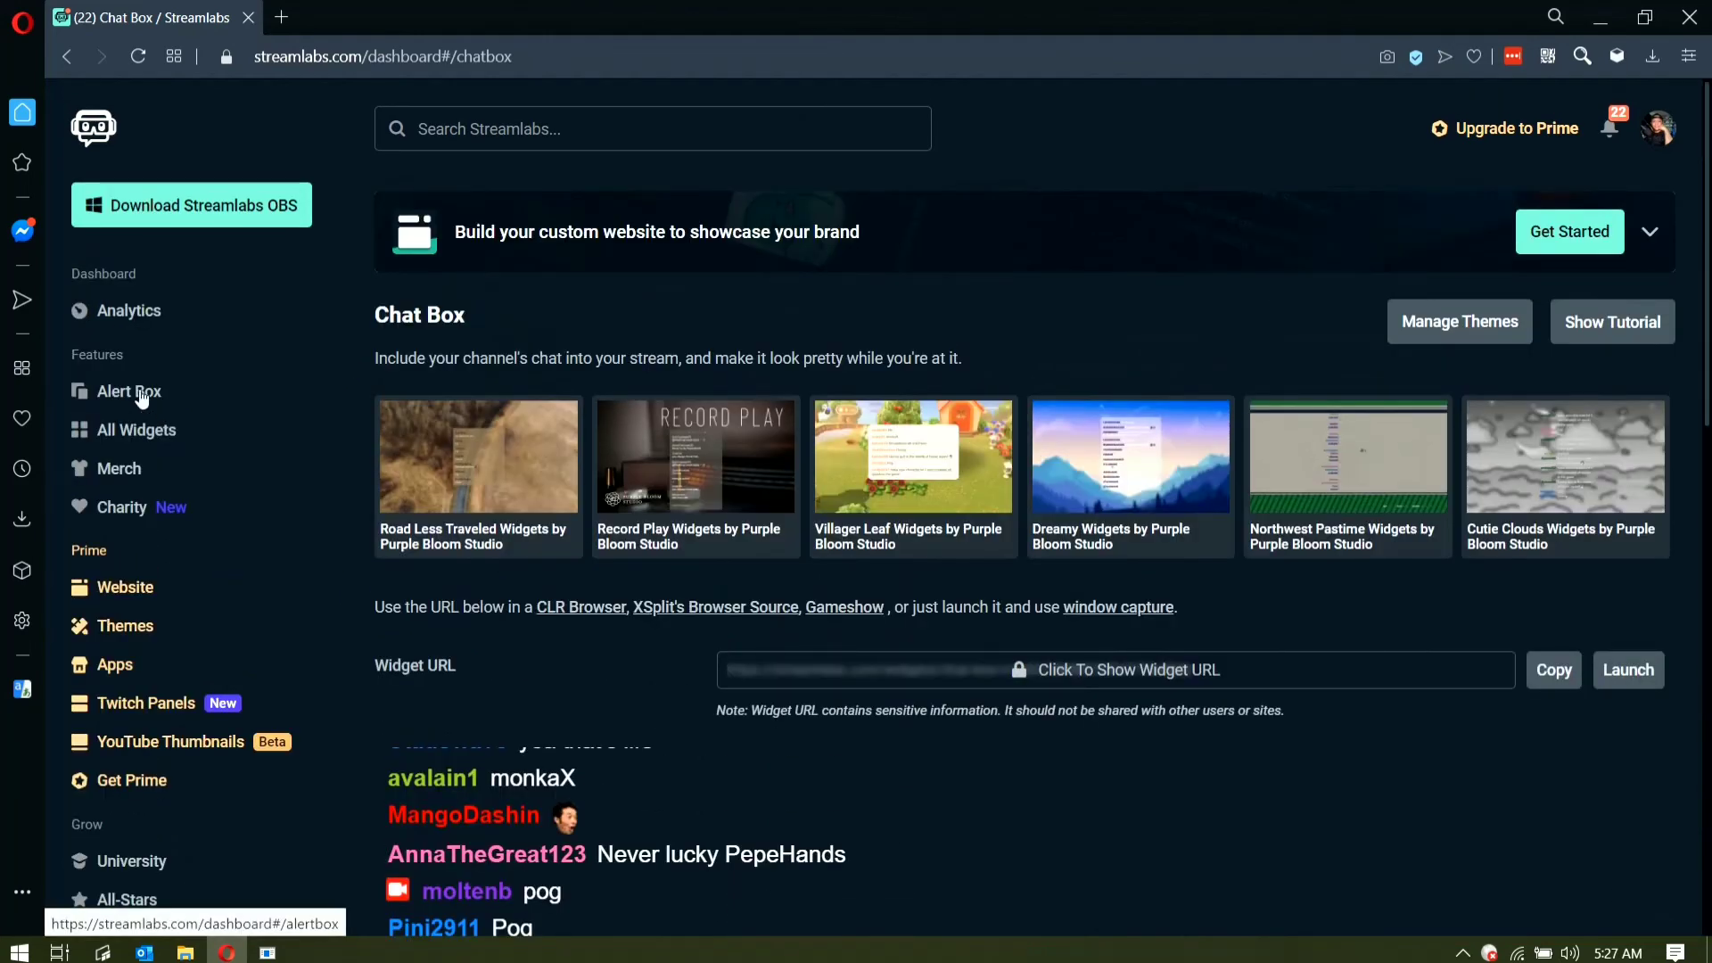